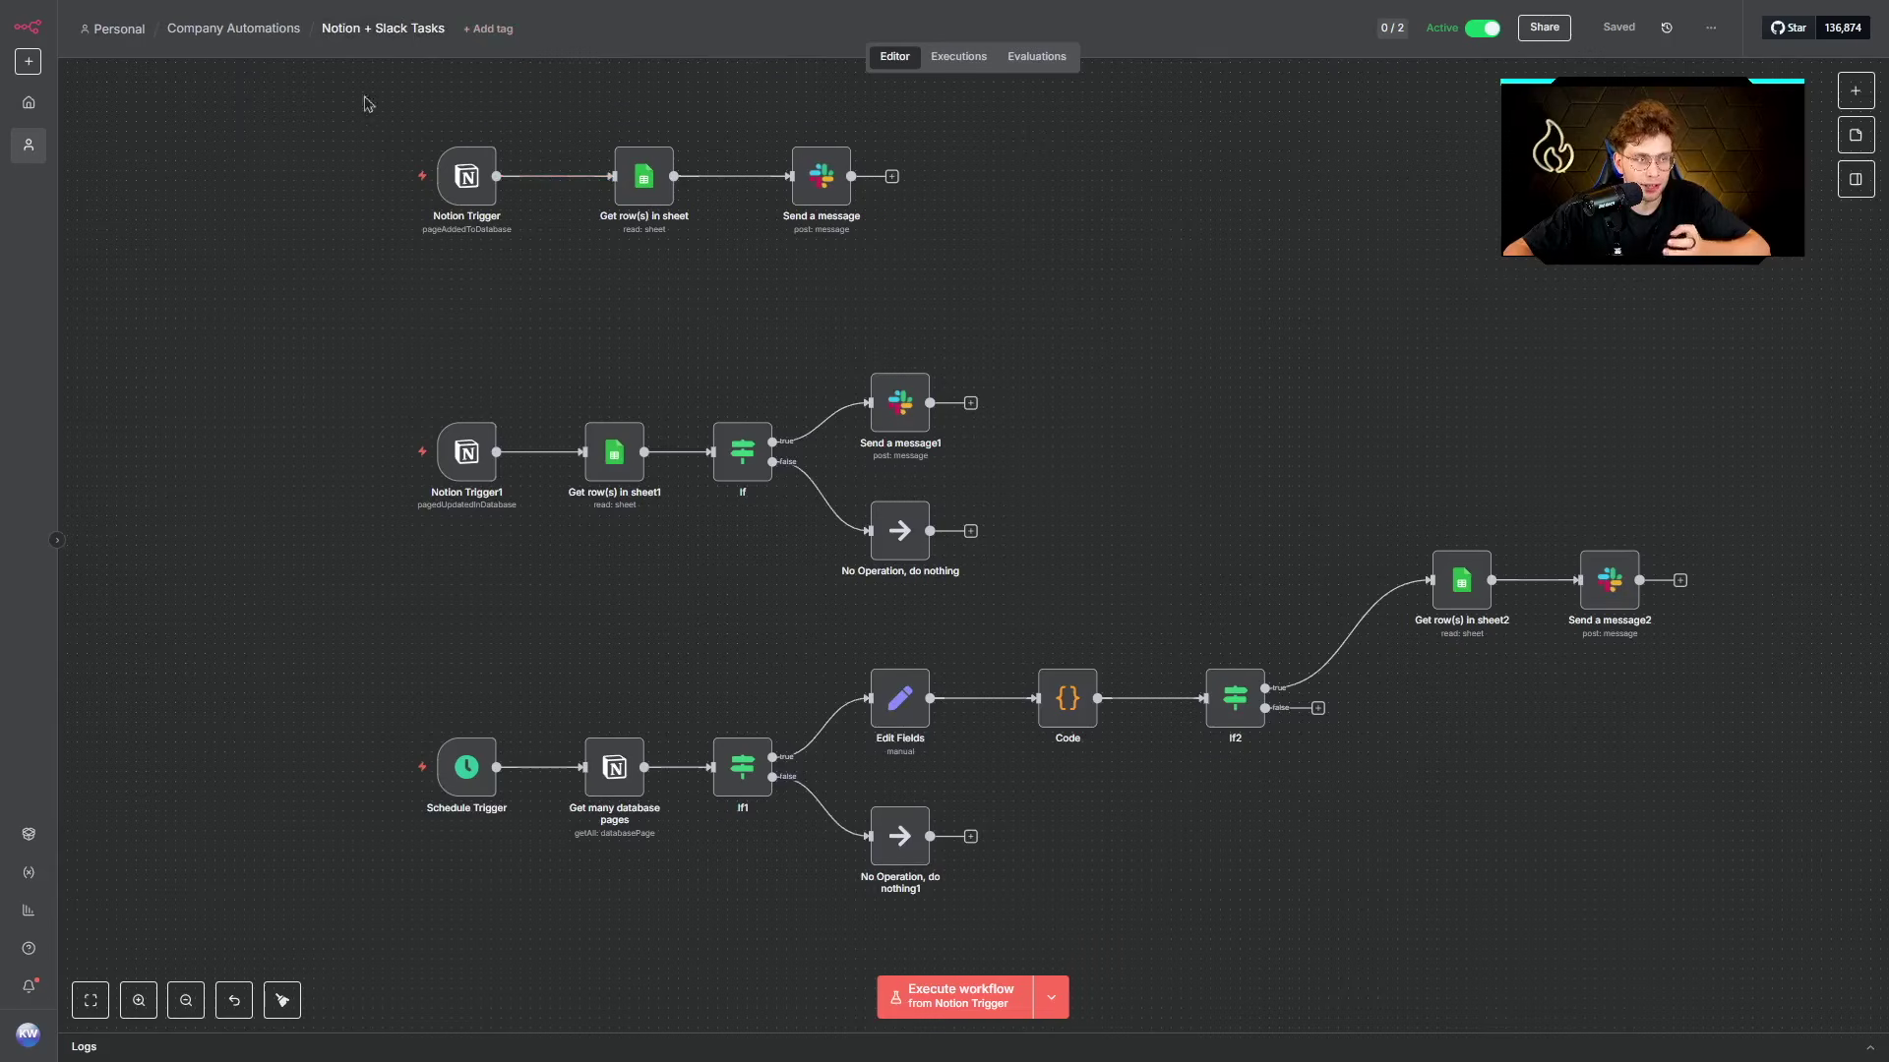
Review the Google Sheets row lookup settings in the workflow triggered by pages added to the Notion database.
mouse_move(661, 140)
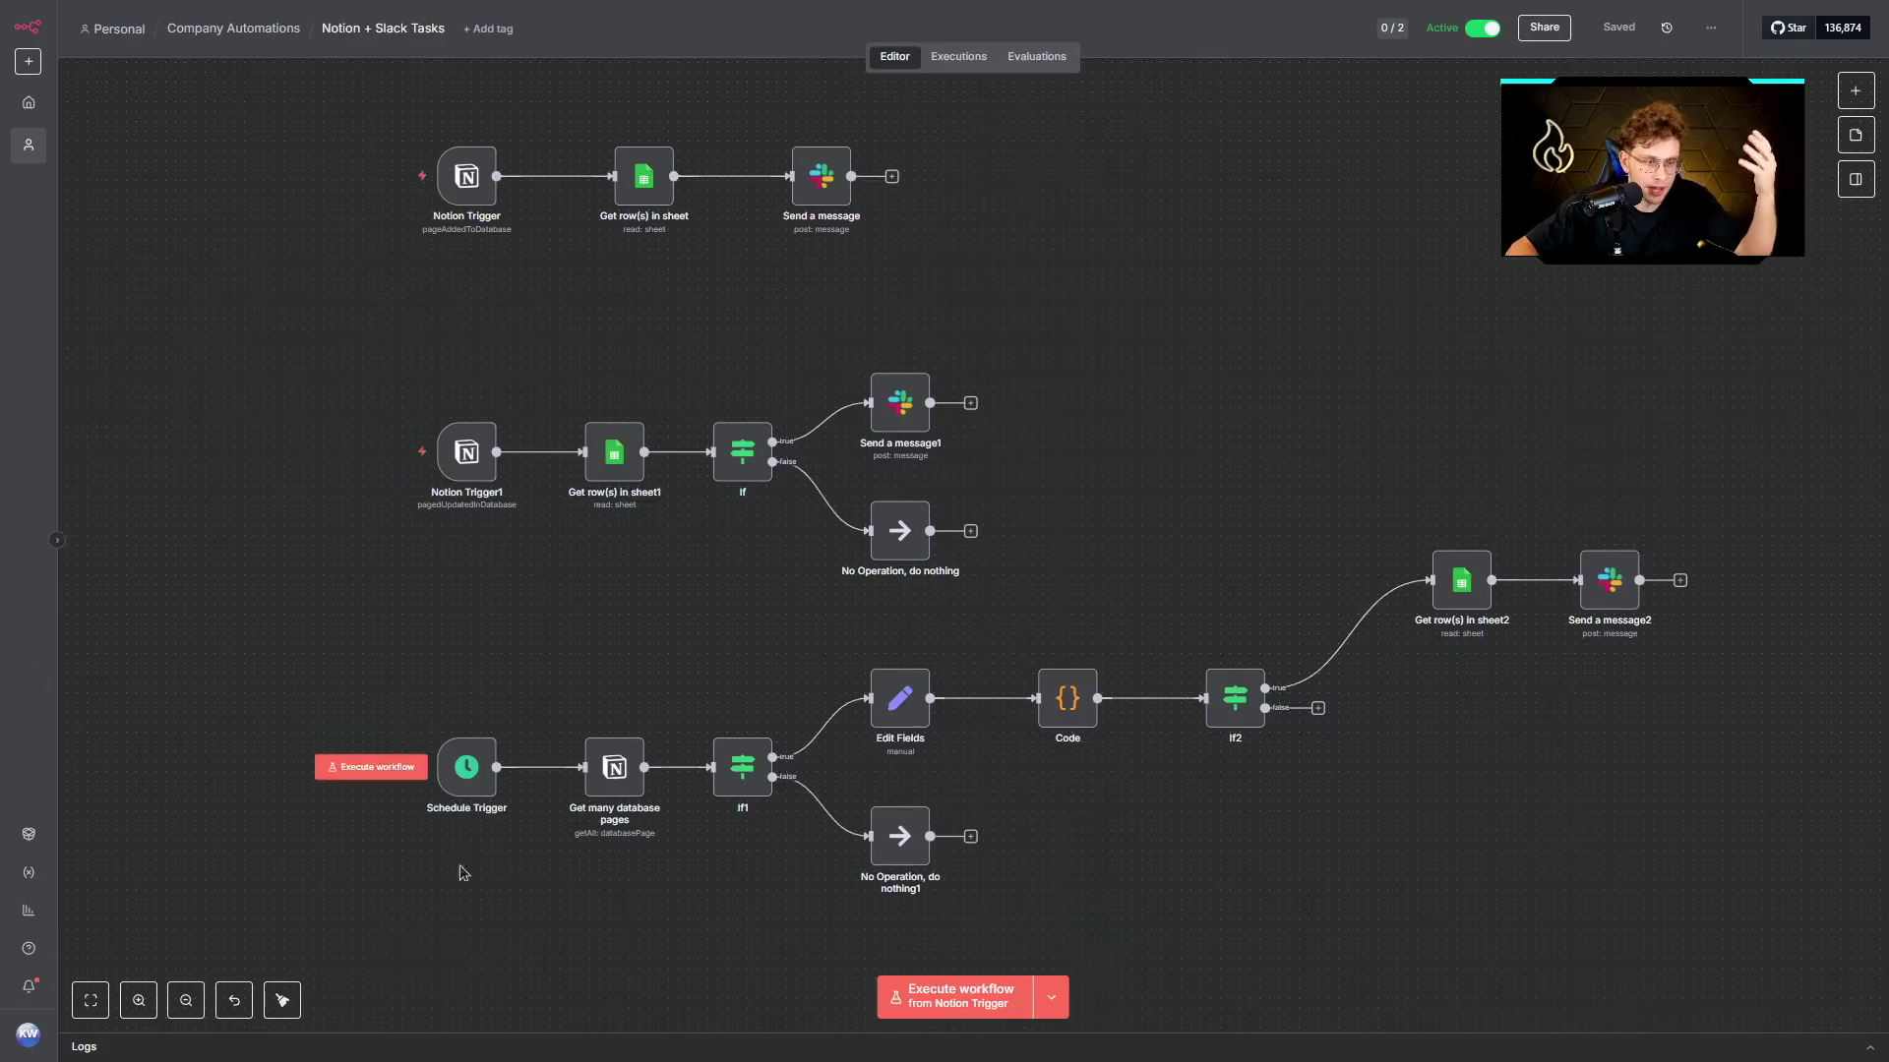
scroll(1139, 395, "up", 1)
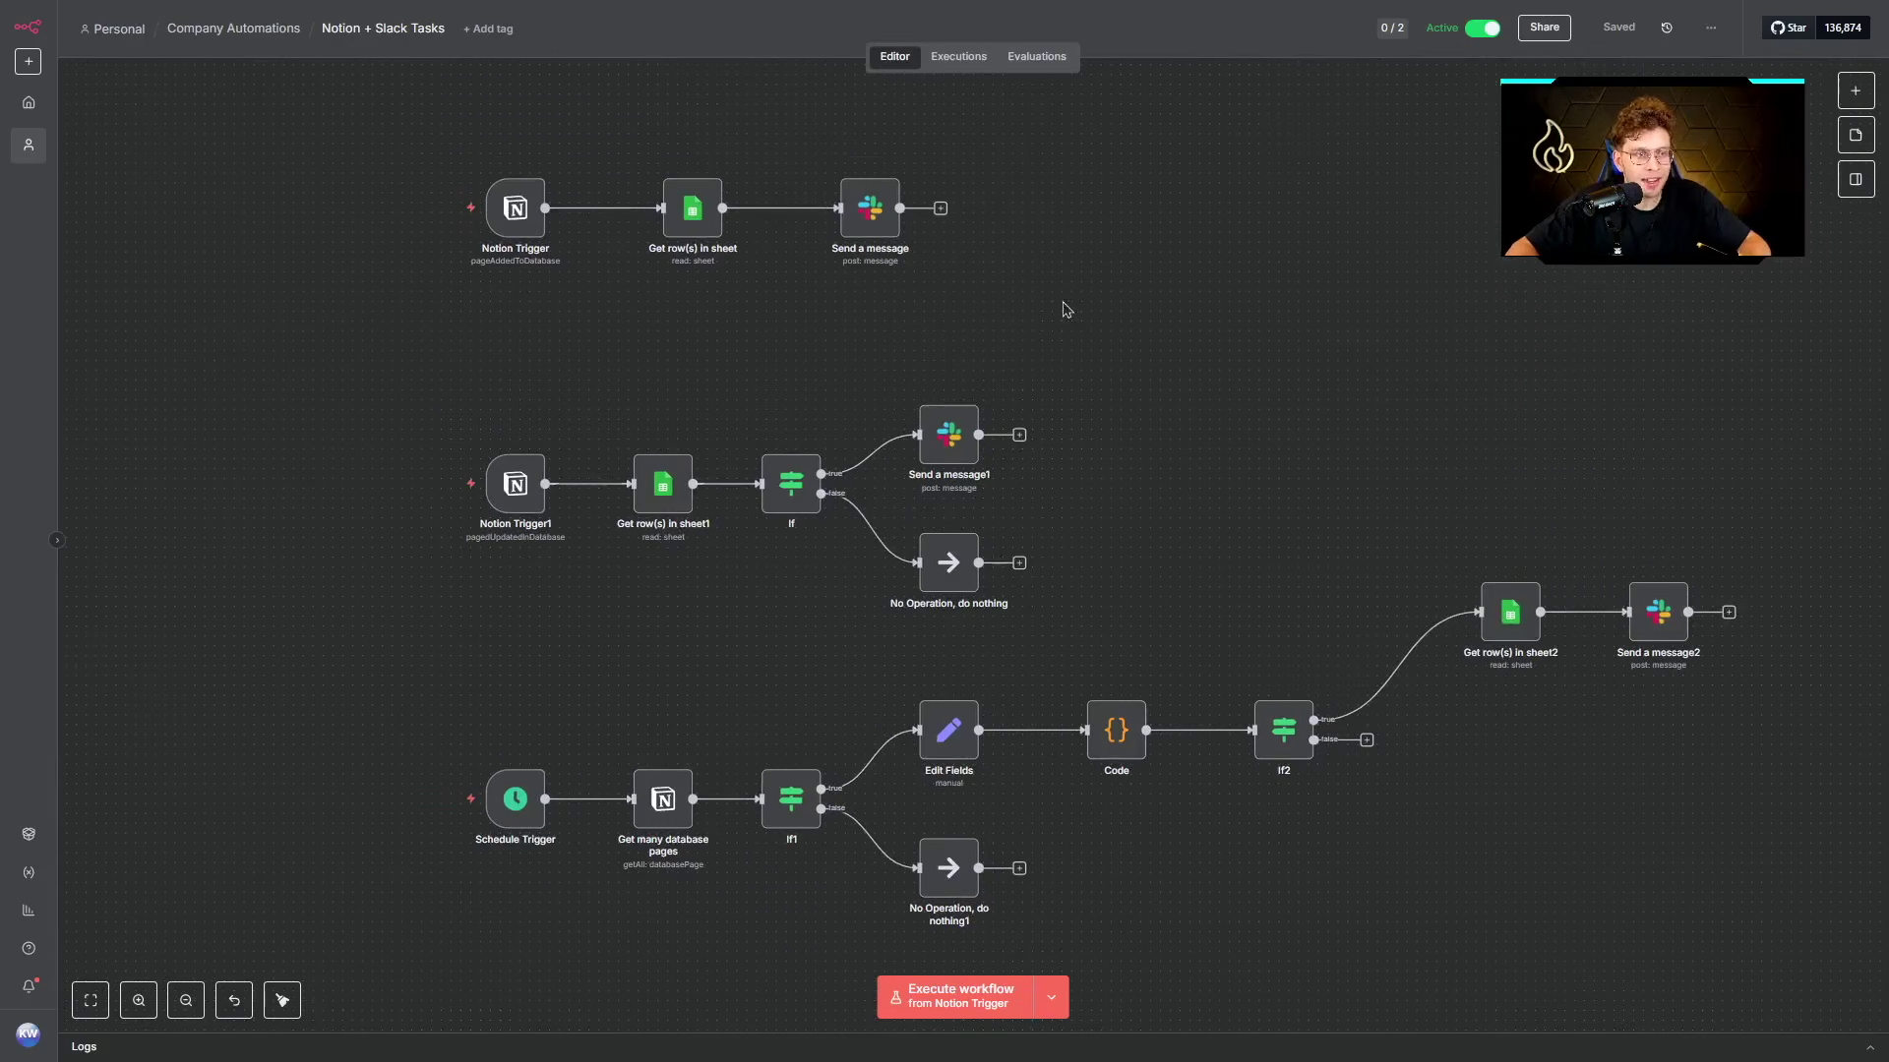
scroll(1101, 314, "up", 3)
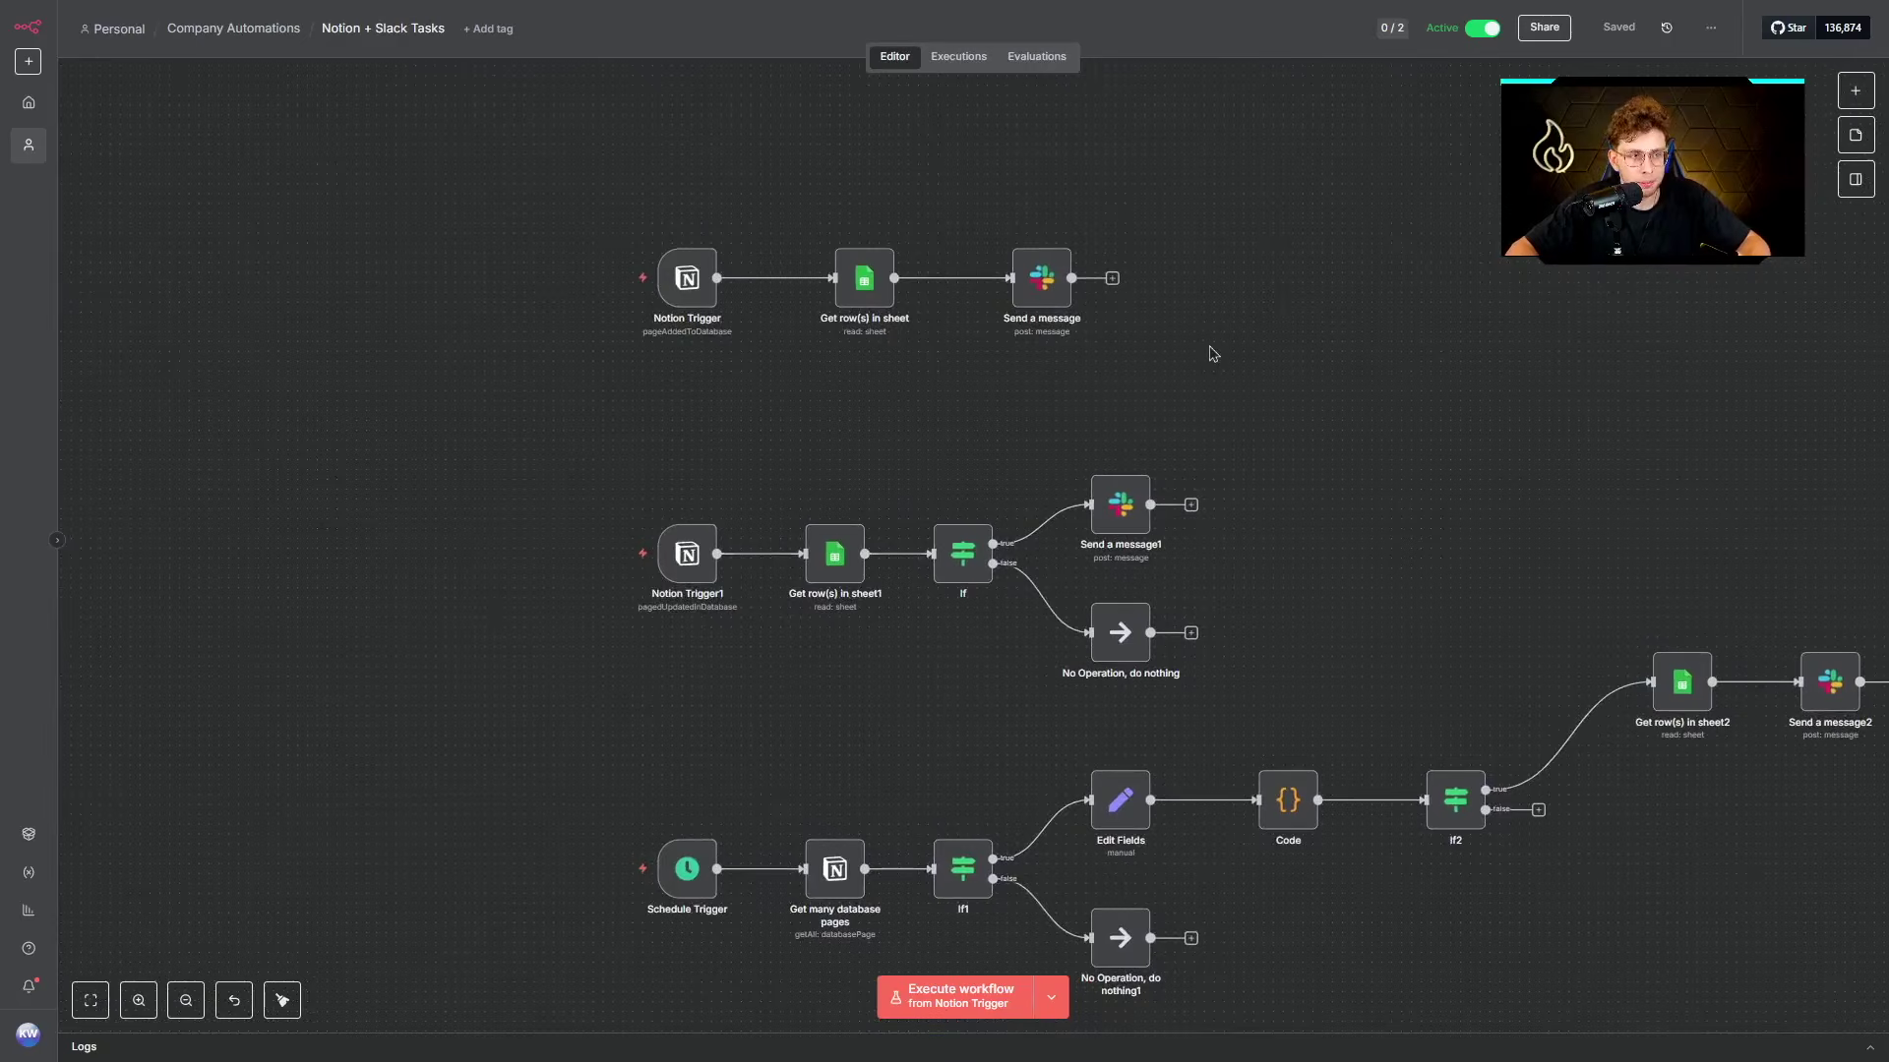
scroll(1191, 324, "up", 2)
left_click_drag(1178, 291, 1376, 447)
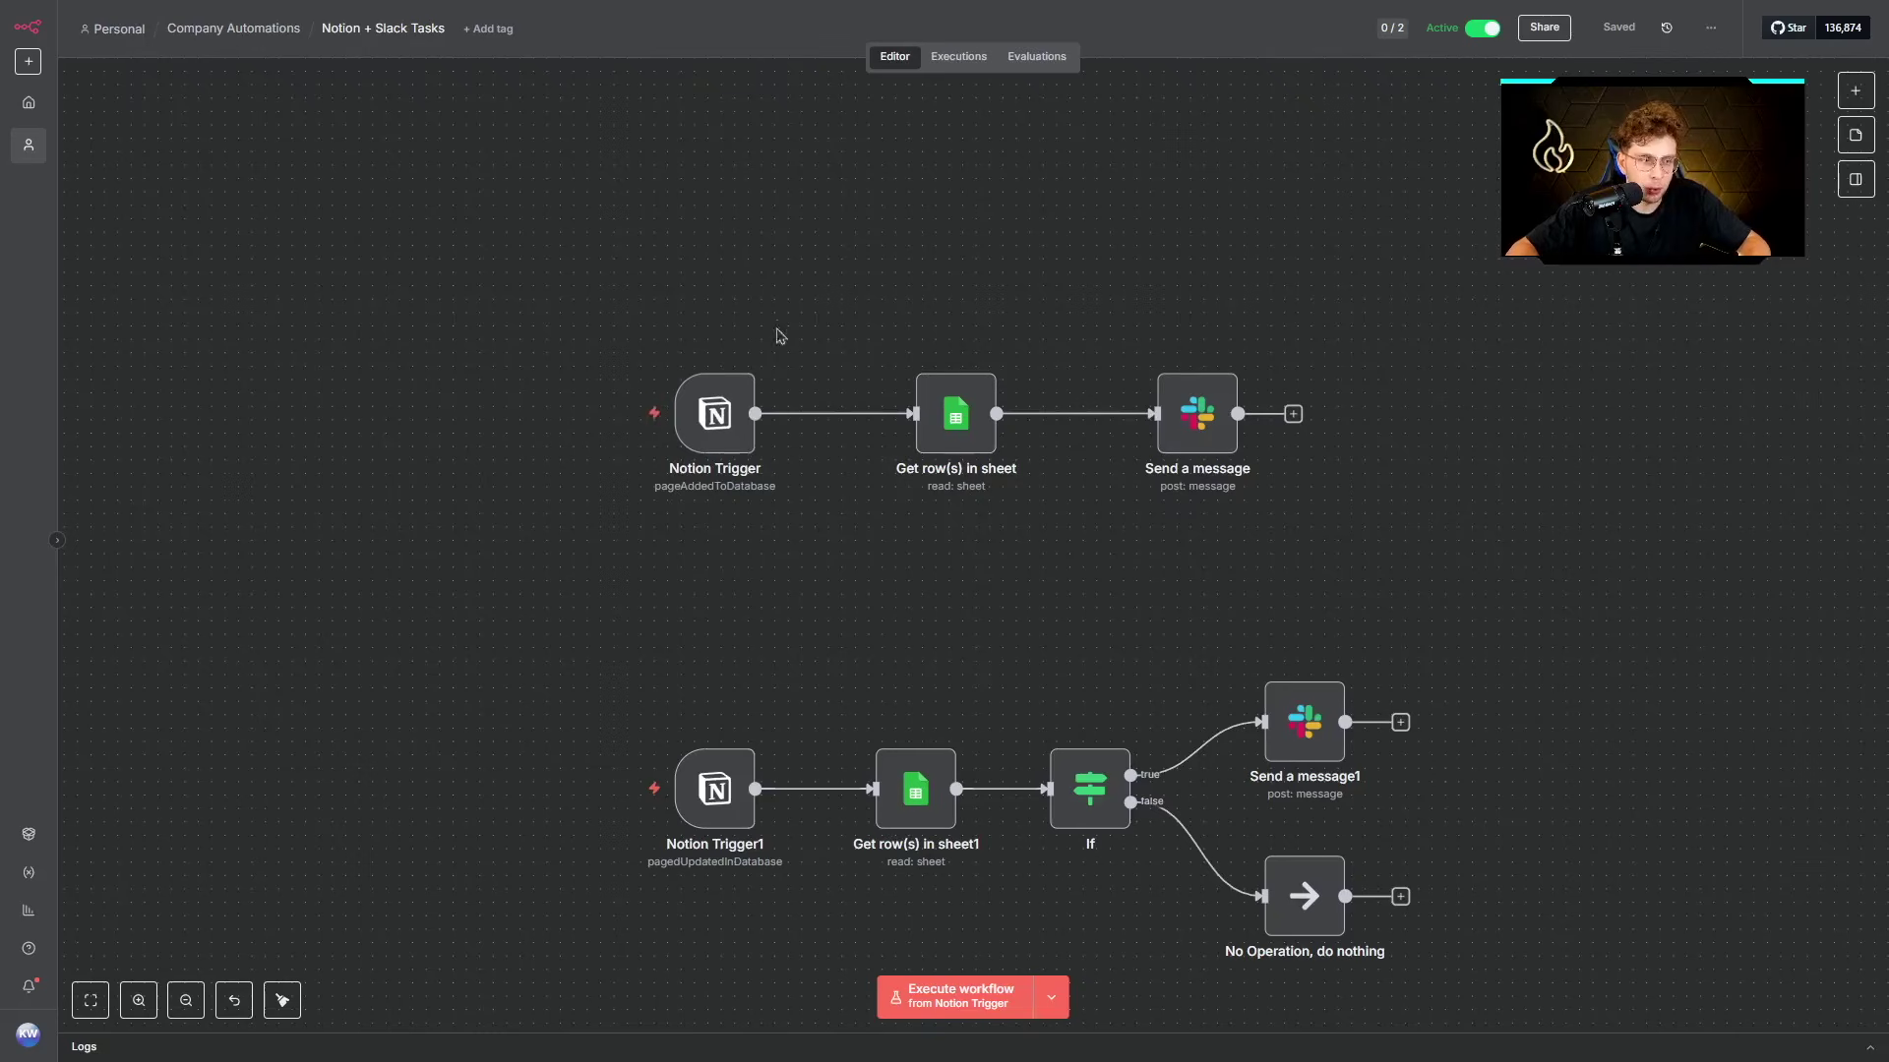
scroll(802, 413, "right", 3)
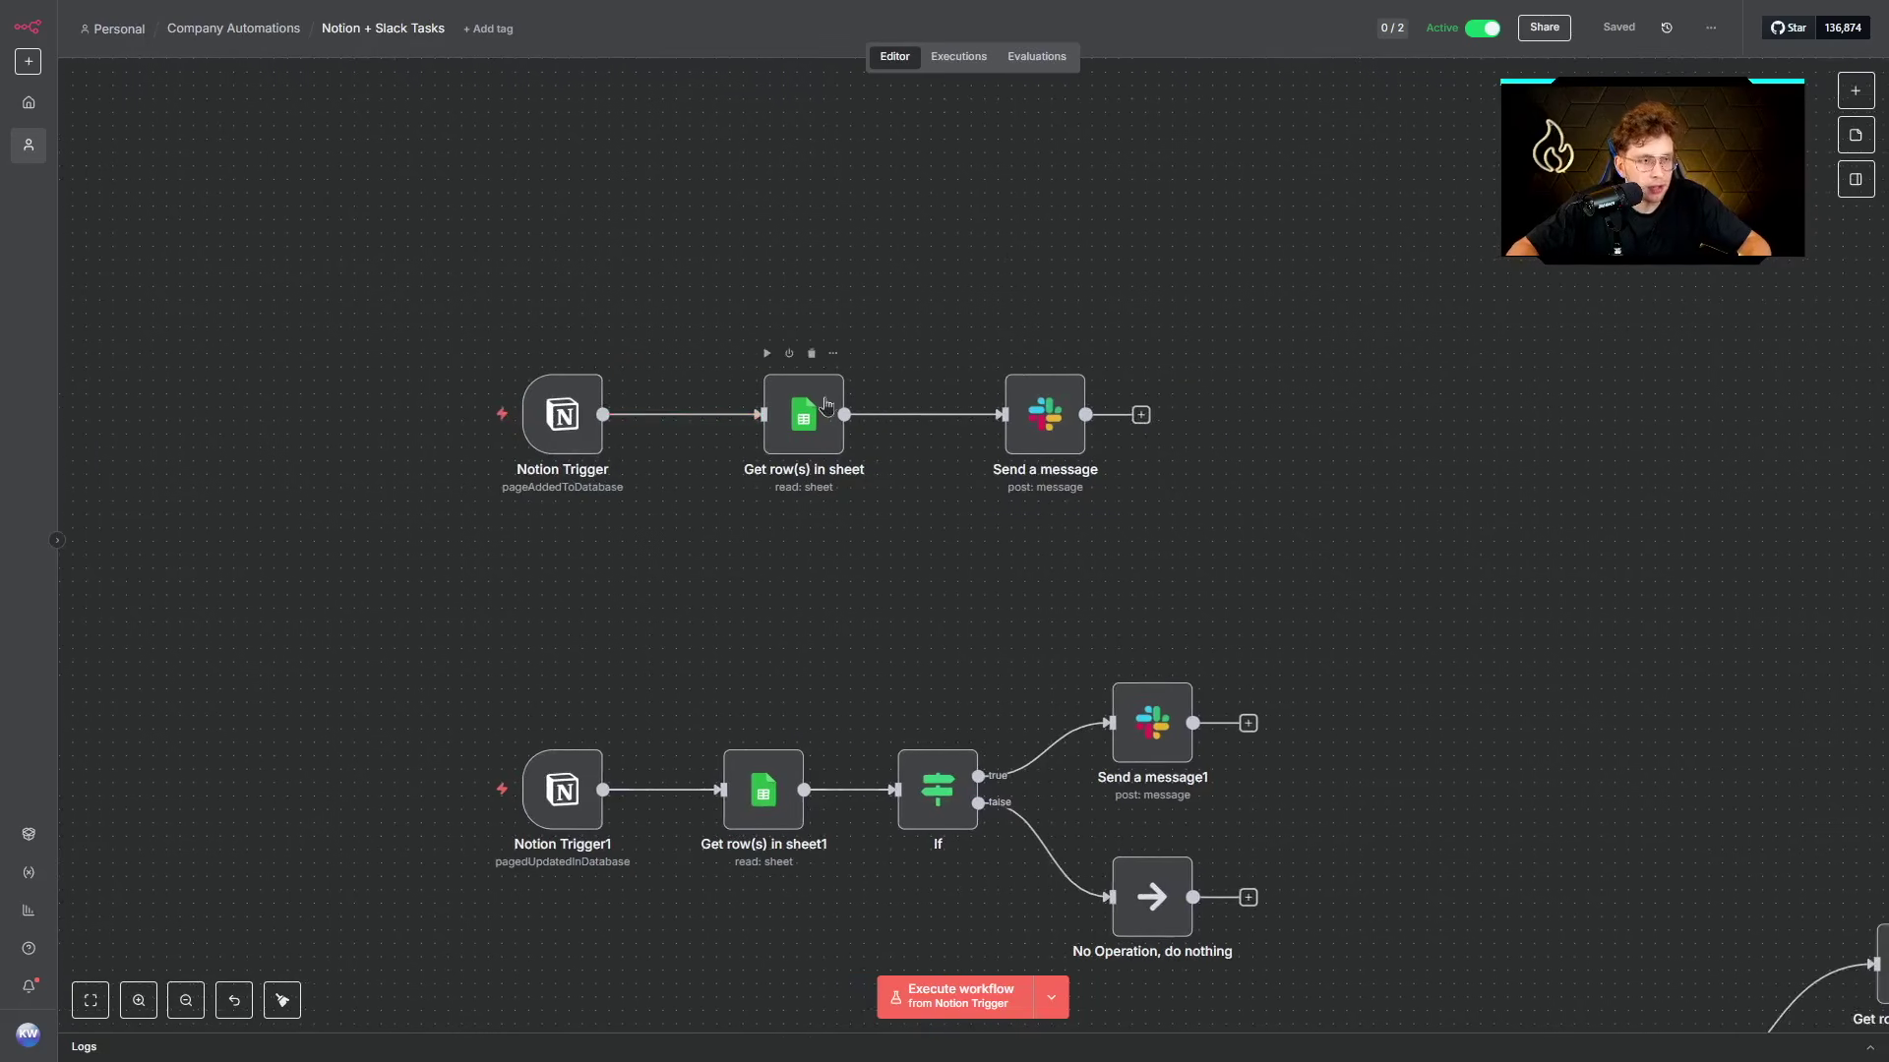
double_click(800, 418)
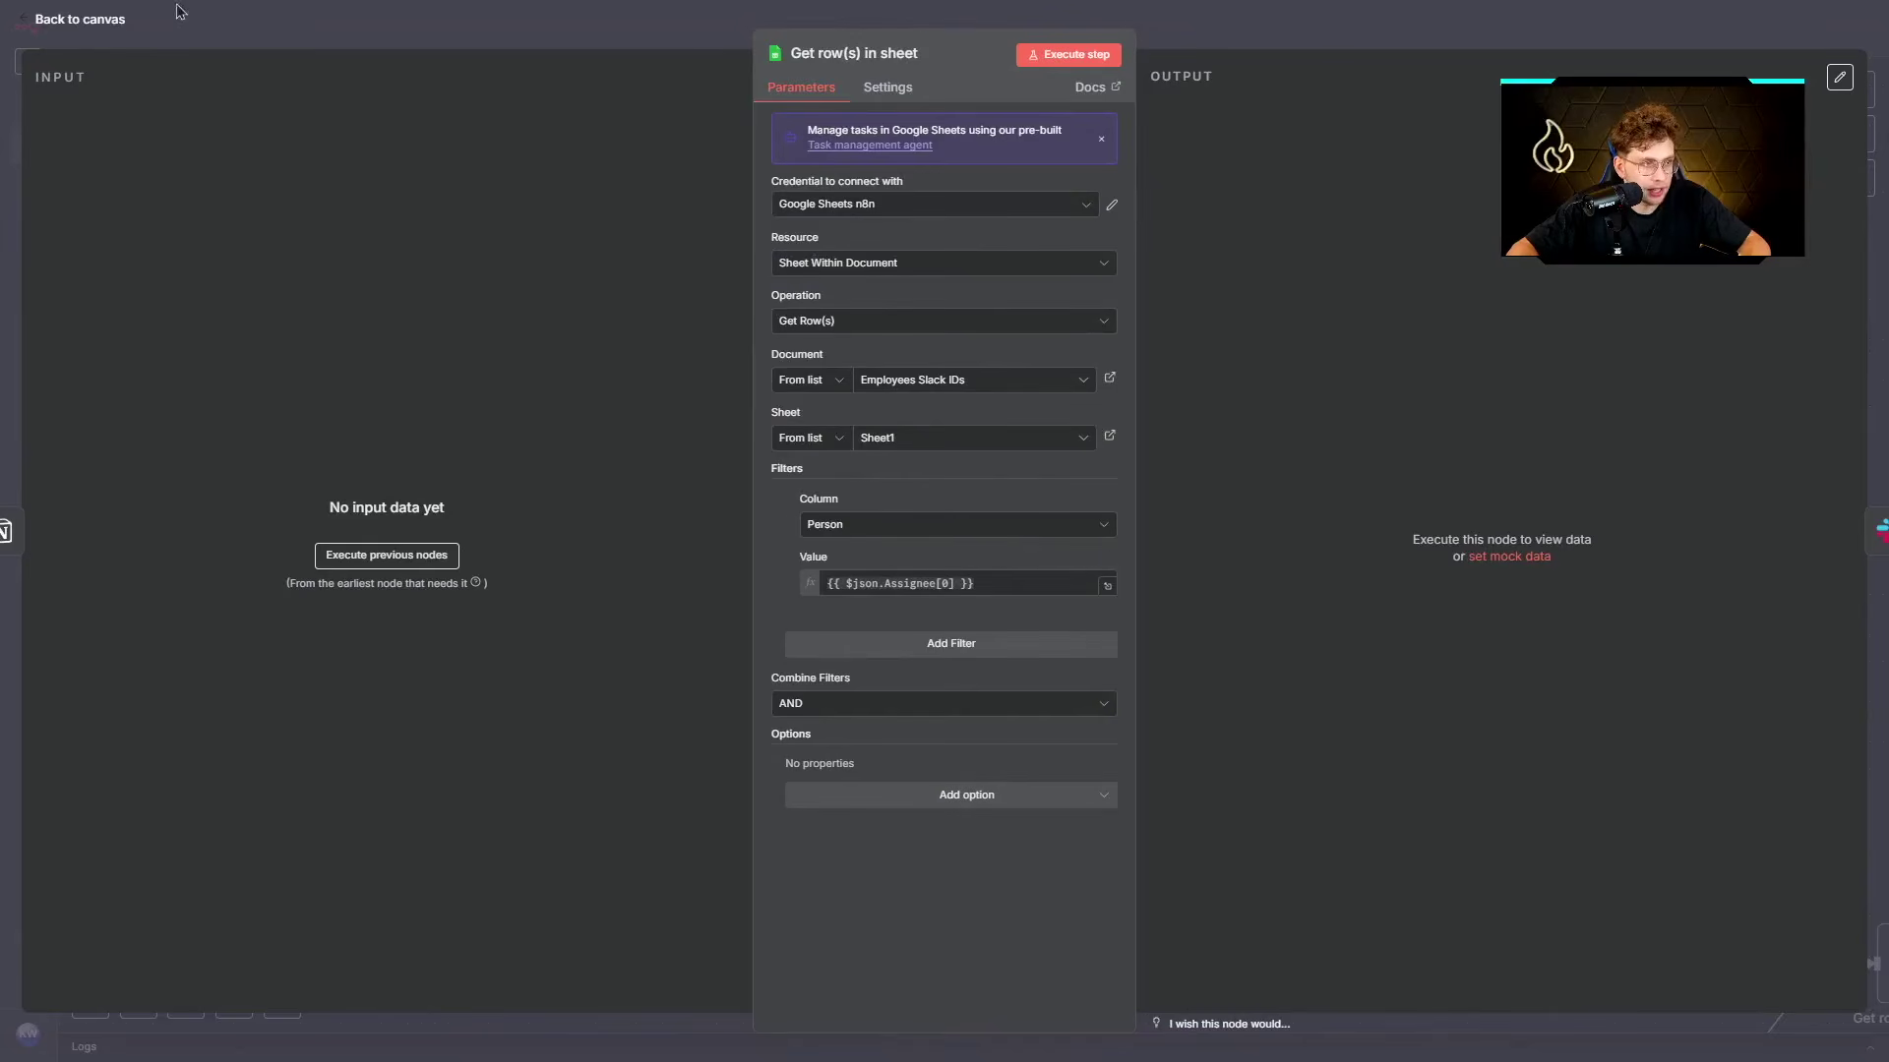
left_click(118, 27)
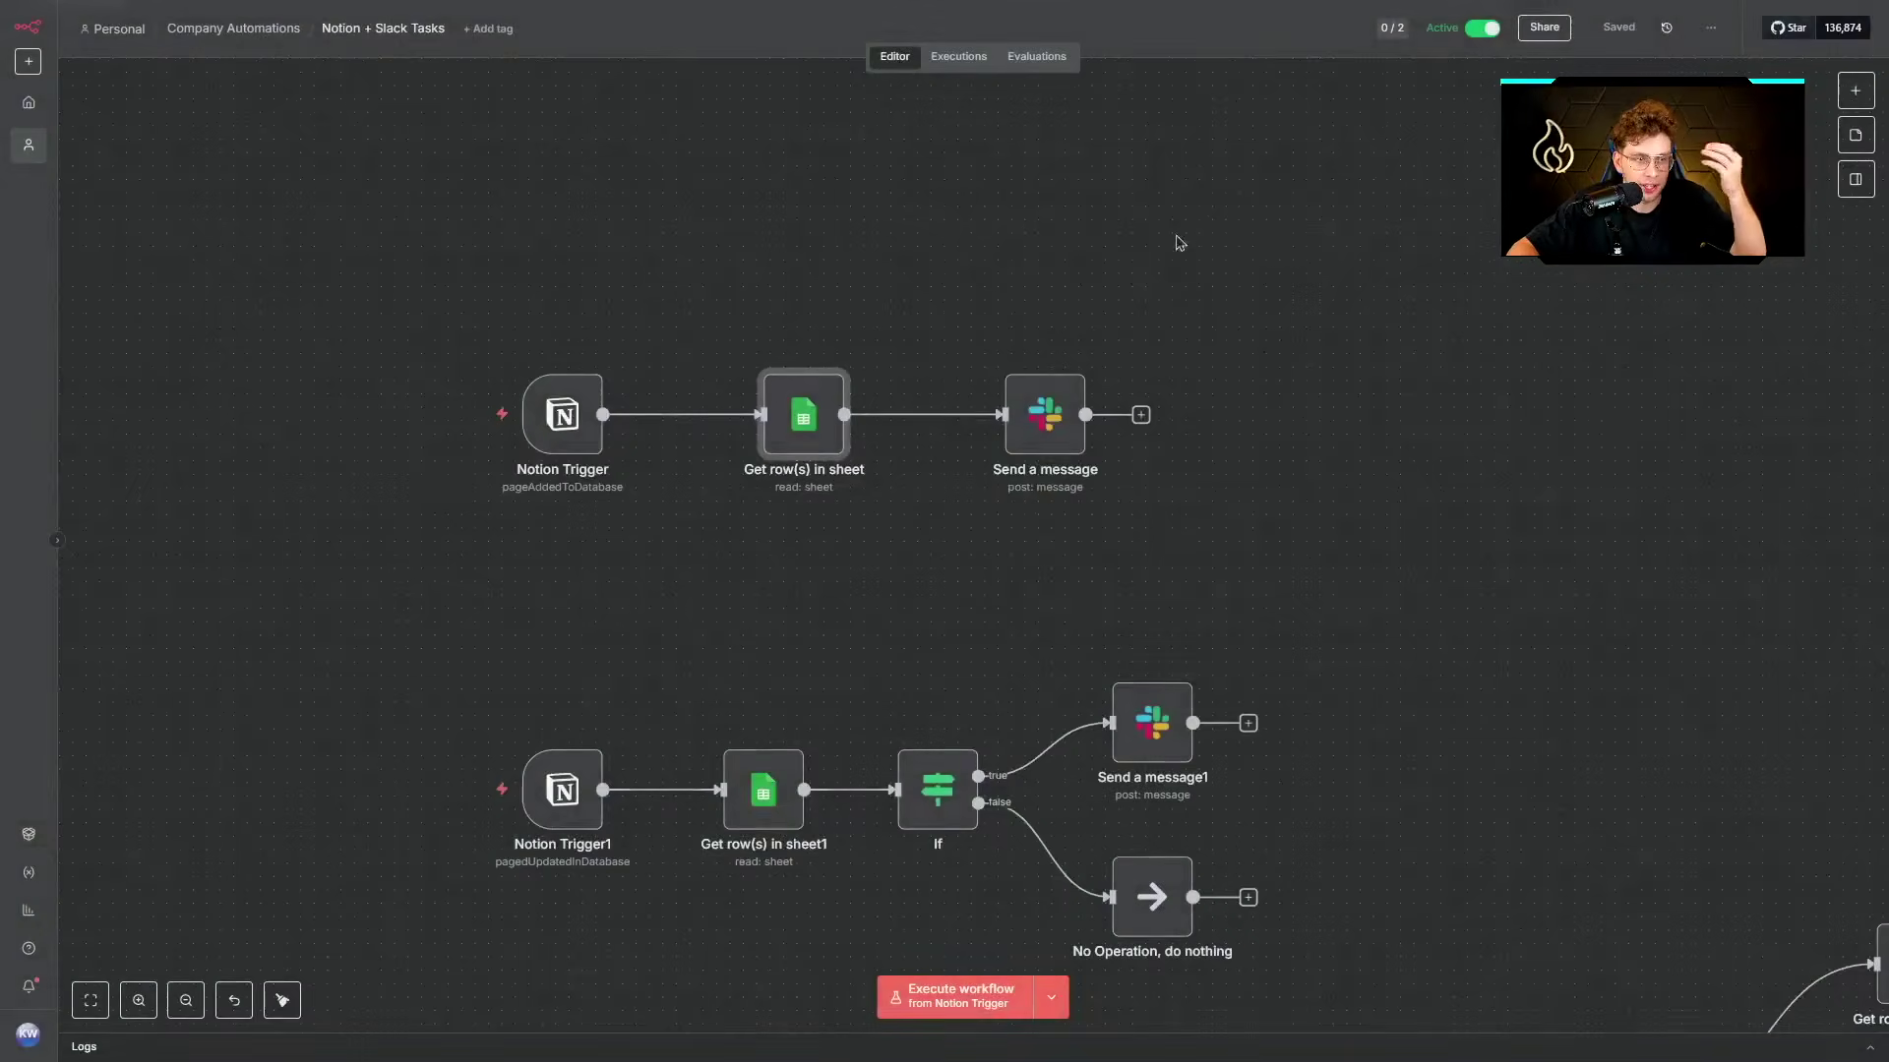
Examine the full Blocks expression of the Slack Send a message node in the added-page workflow.
scroll(863, 485, "right", 3)
scroll(864, 485, "up", 3)
scroll(1383, 489, "left", 3)
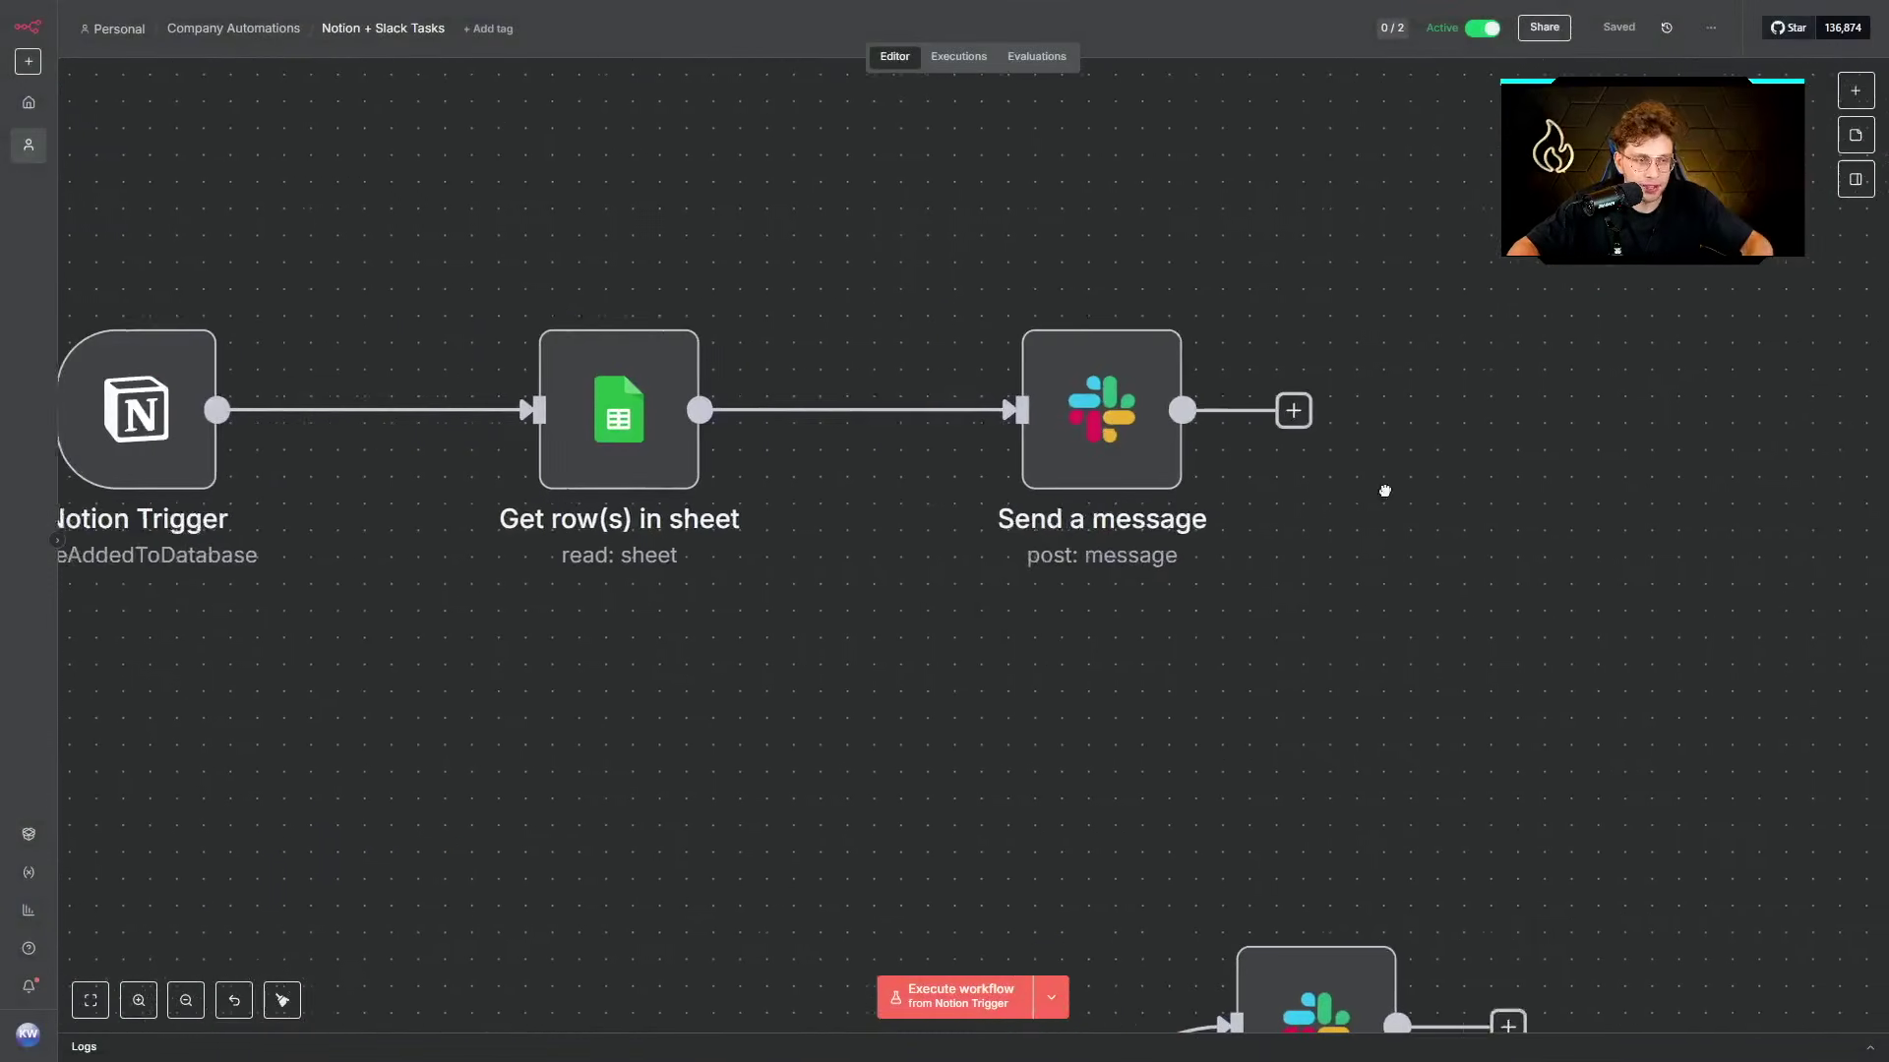
scroll(1256, 463, "down", 2)
double_click(1193, 433)
scroll(1082, 551, "down", 3)
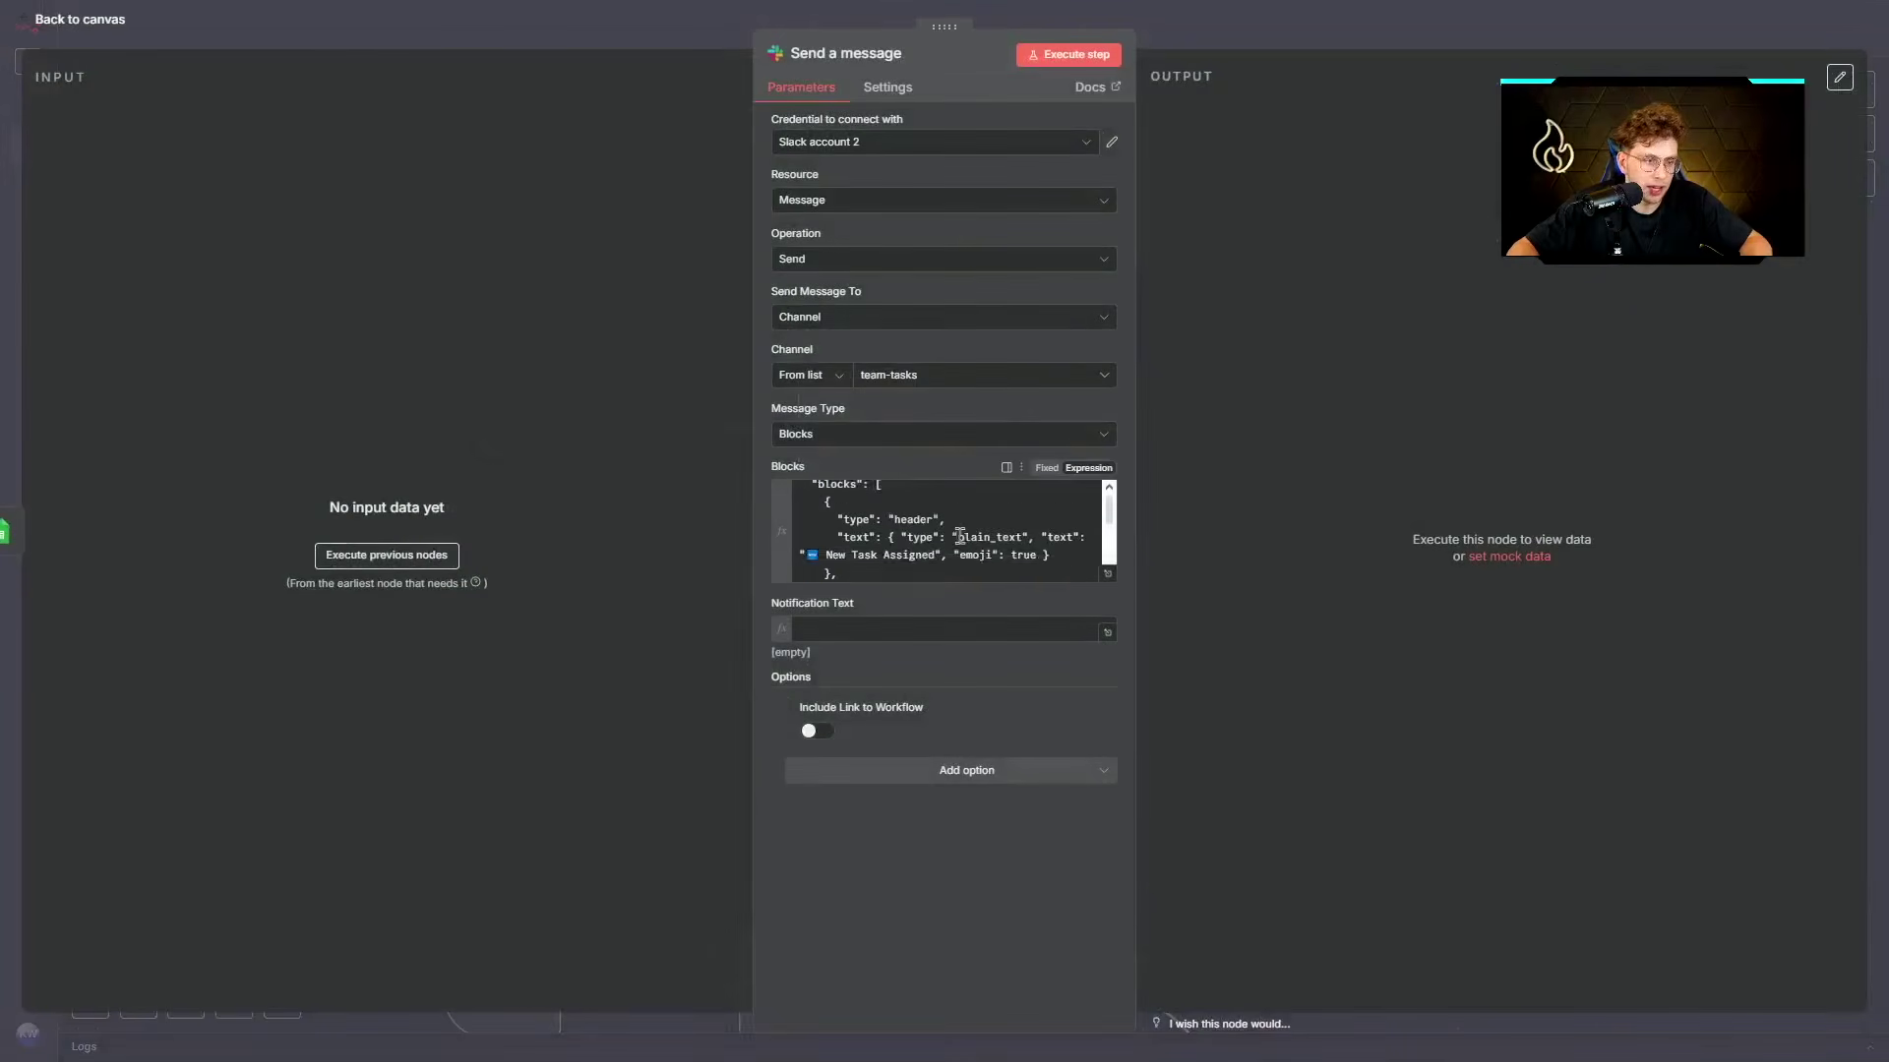
left_click(1117, 571)
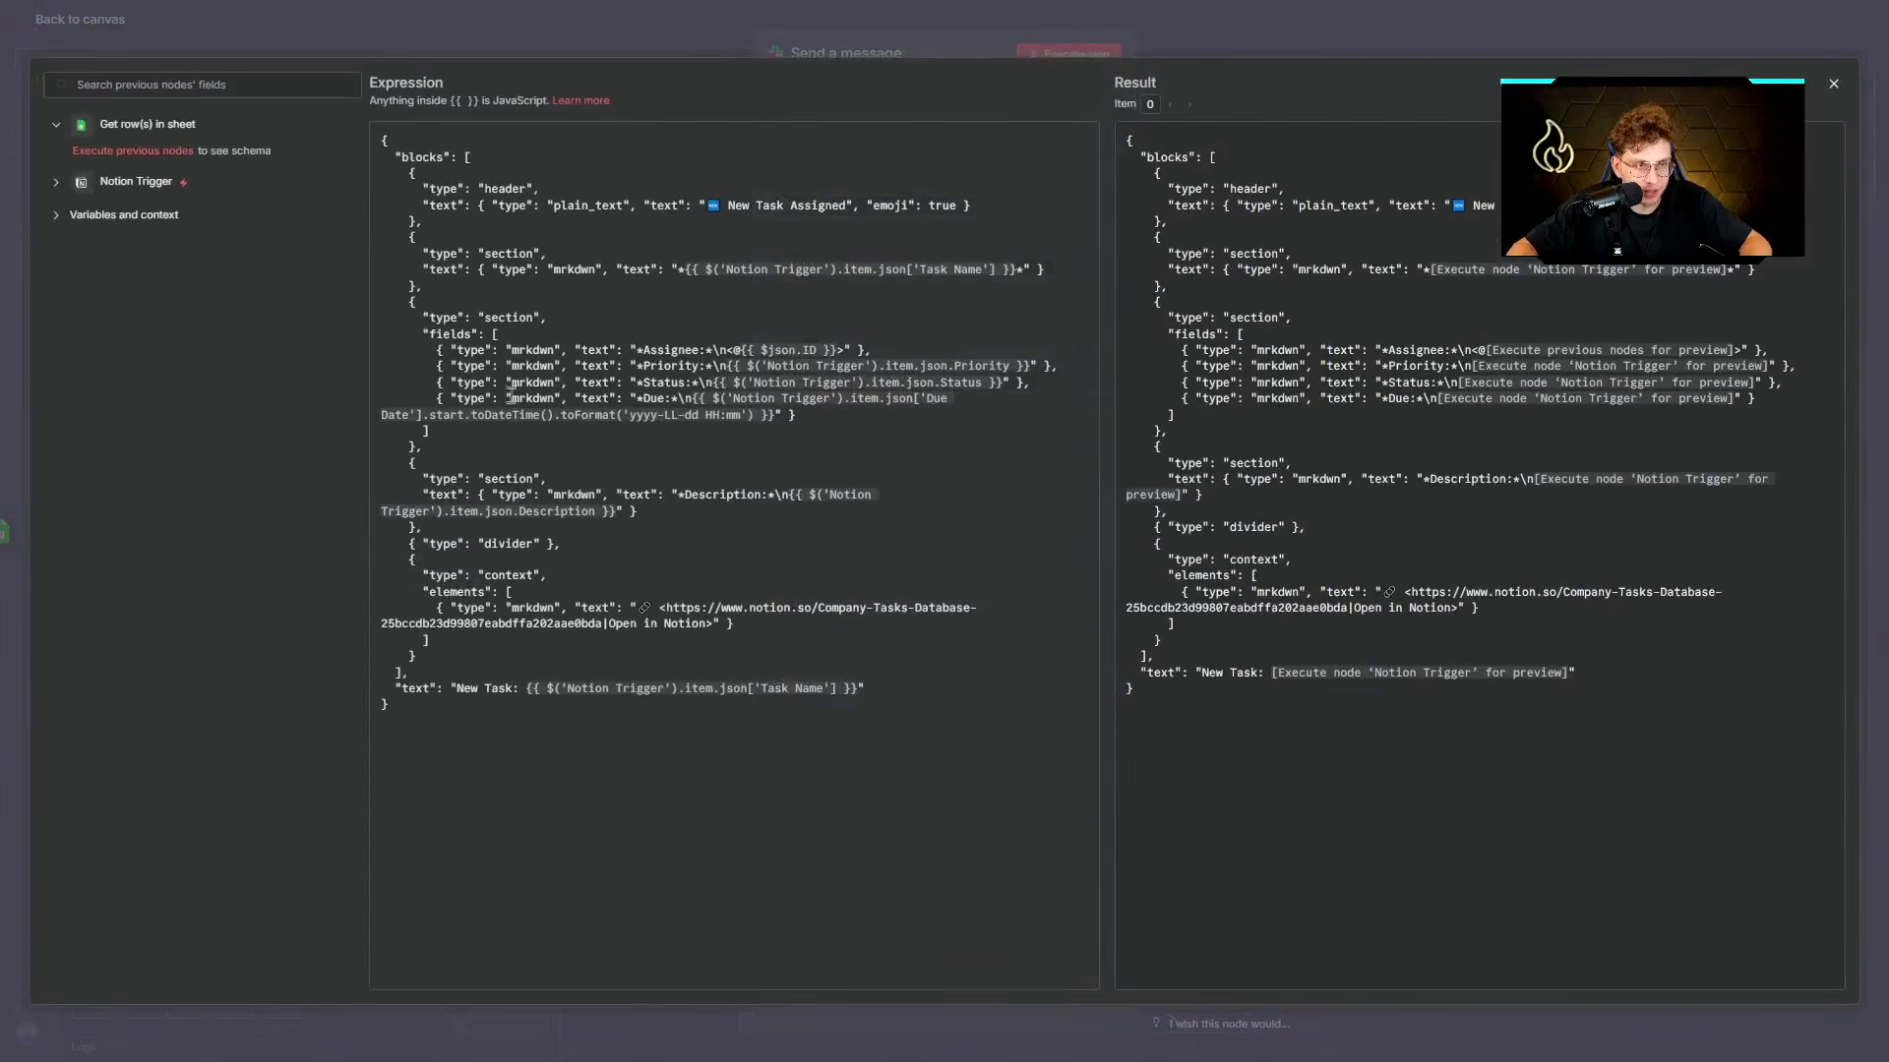
left_click(854, 42)
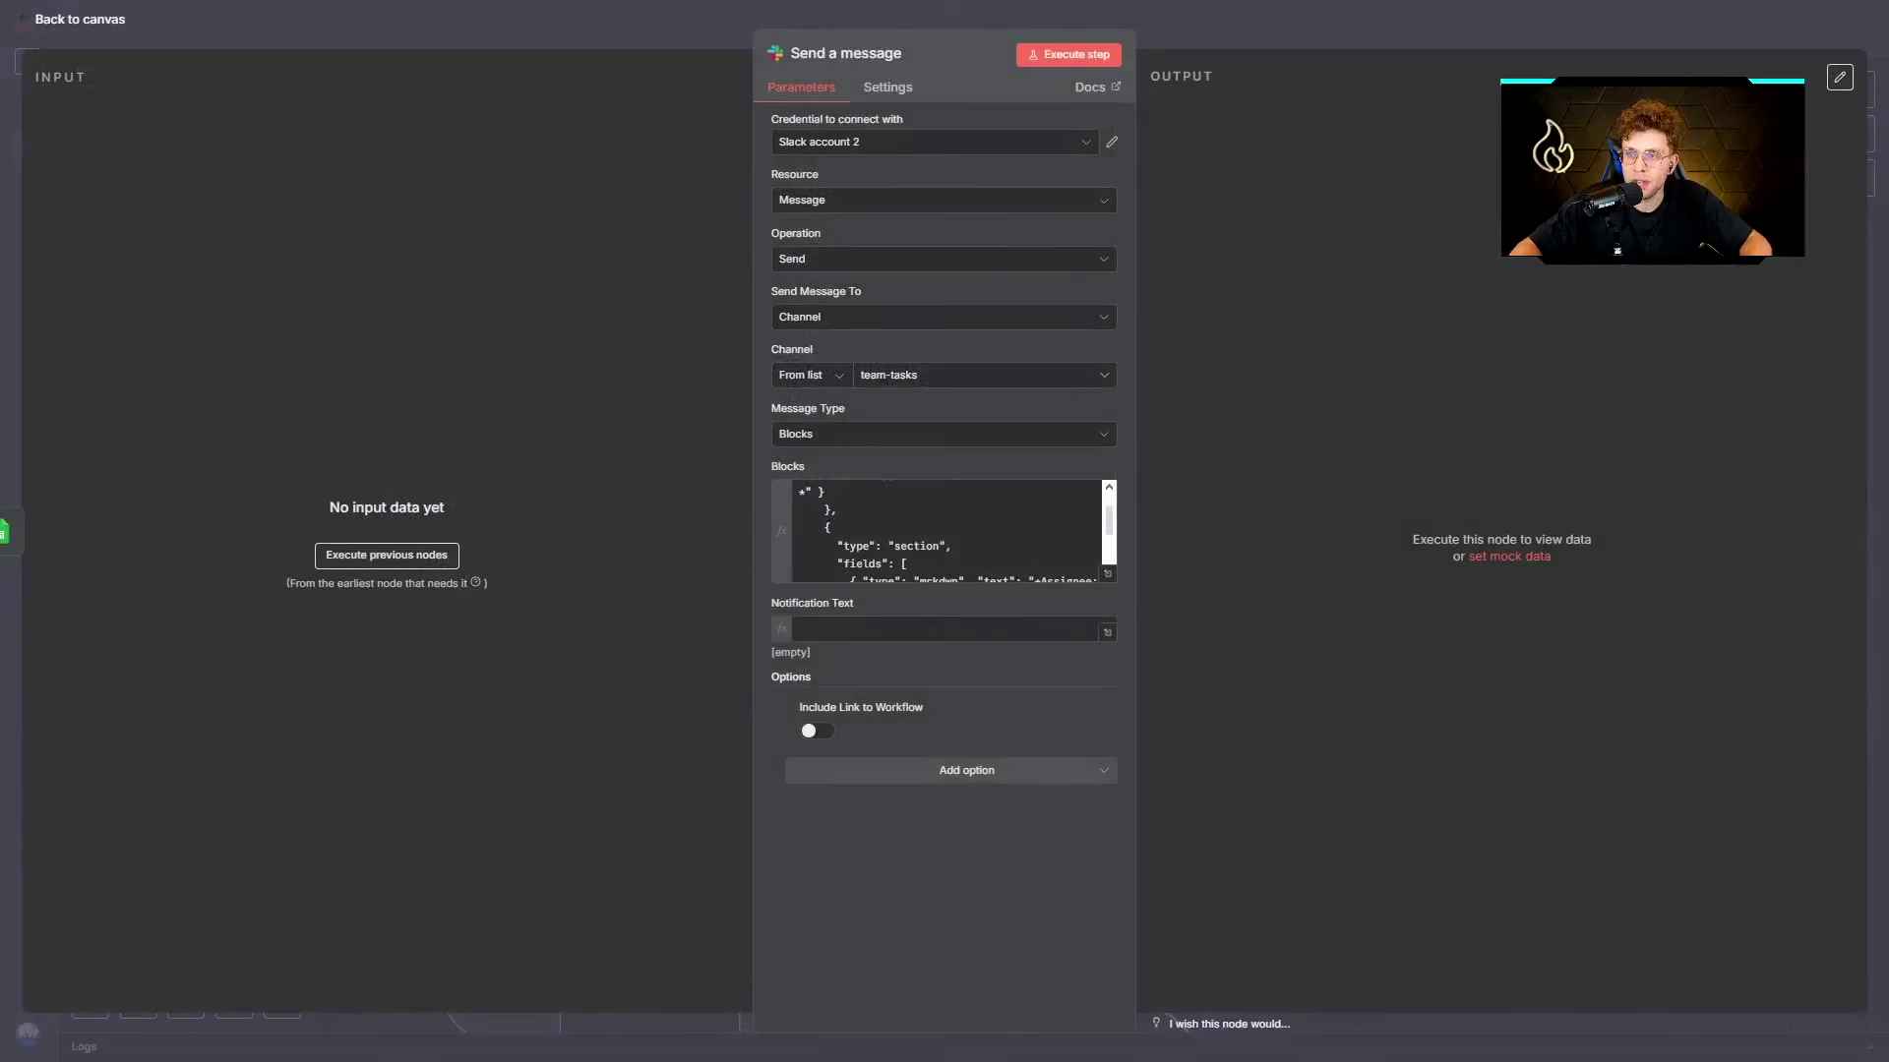
Switch to Slack and examine the title, assignee, status, priority and due date of the Create Carousel Posts notification in team-tasks.
left_click_drag(1887, 138, 1180, 198)
scroll(1086, 479, "up", 1)
scroll(1086, 479, "up", 5)
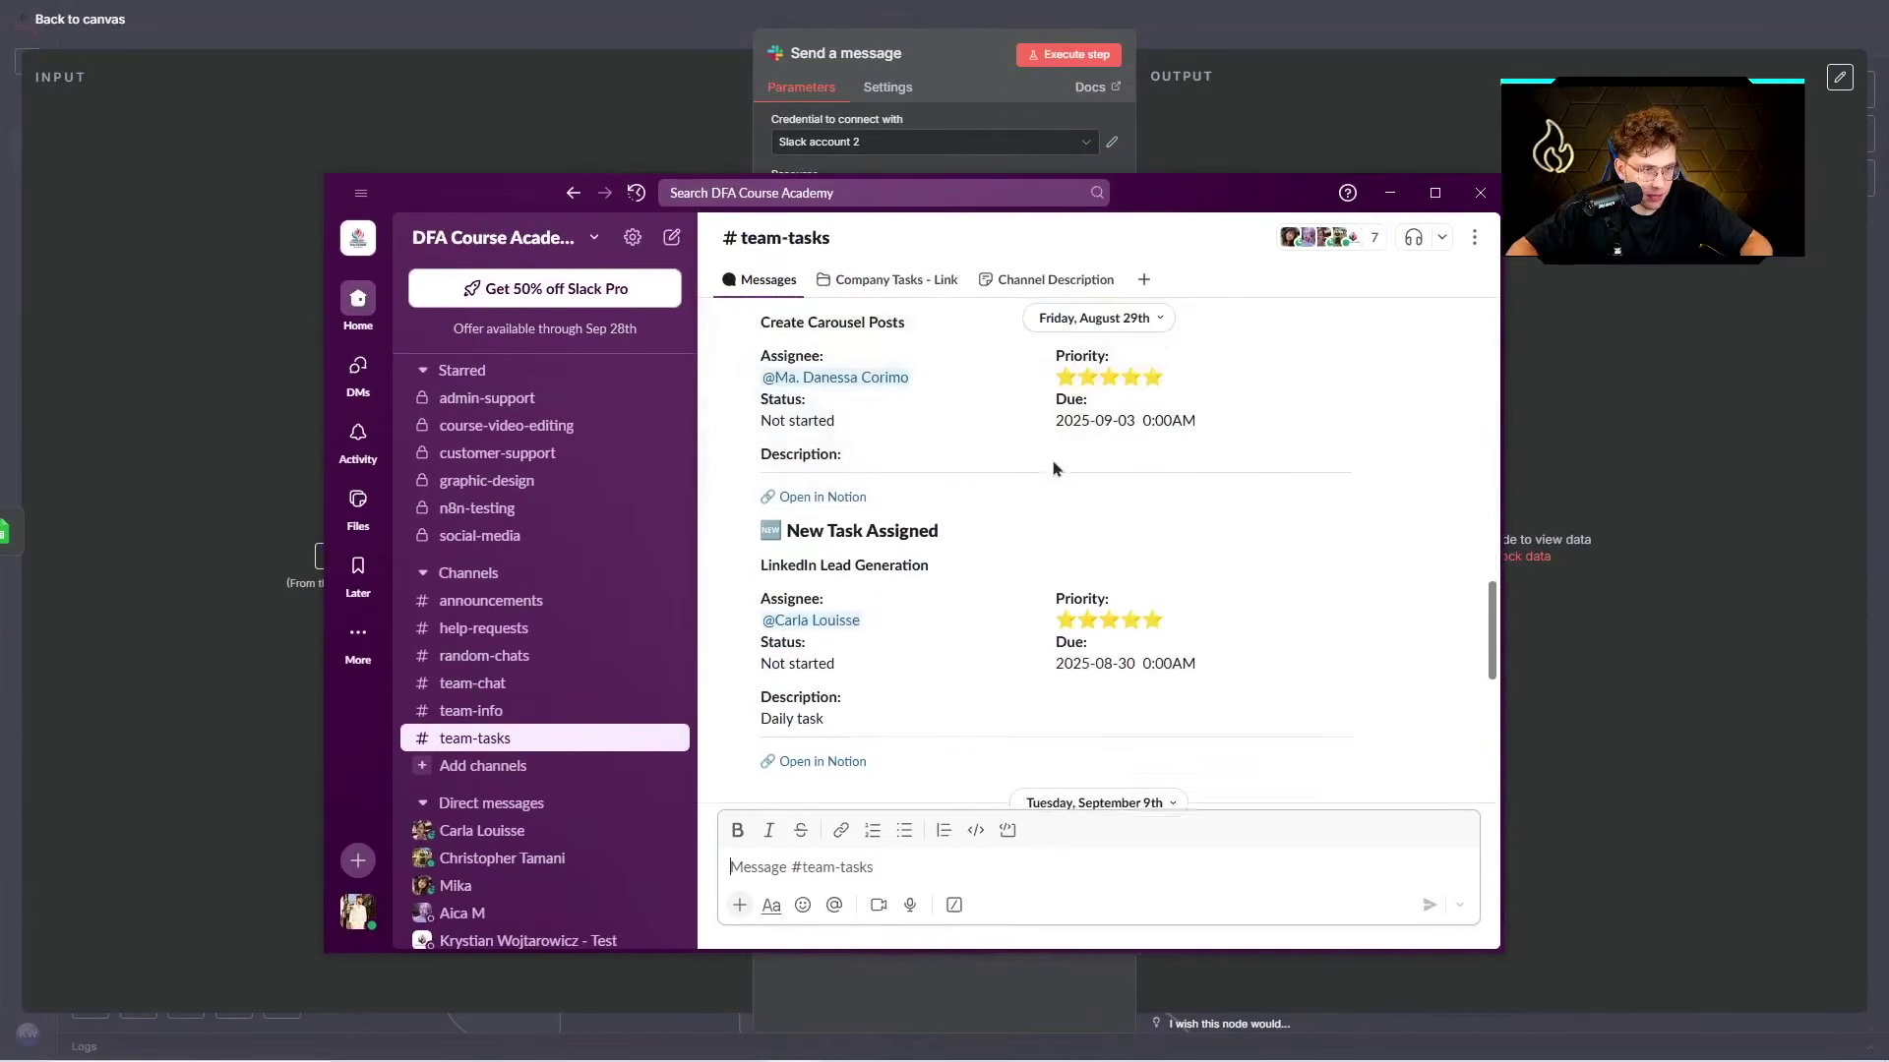
scroll(1017, 464, "up", 2)
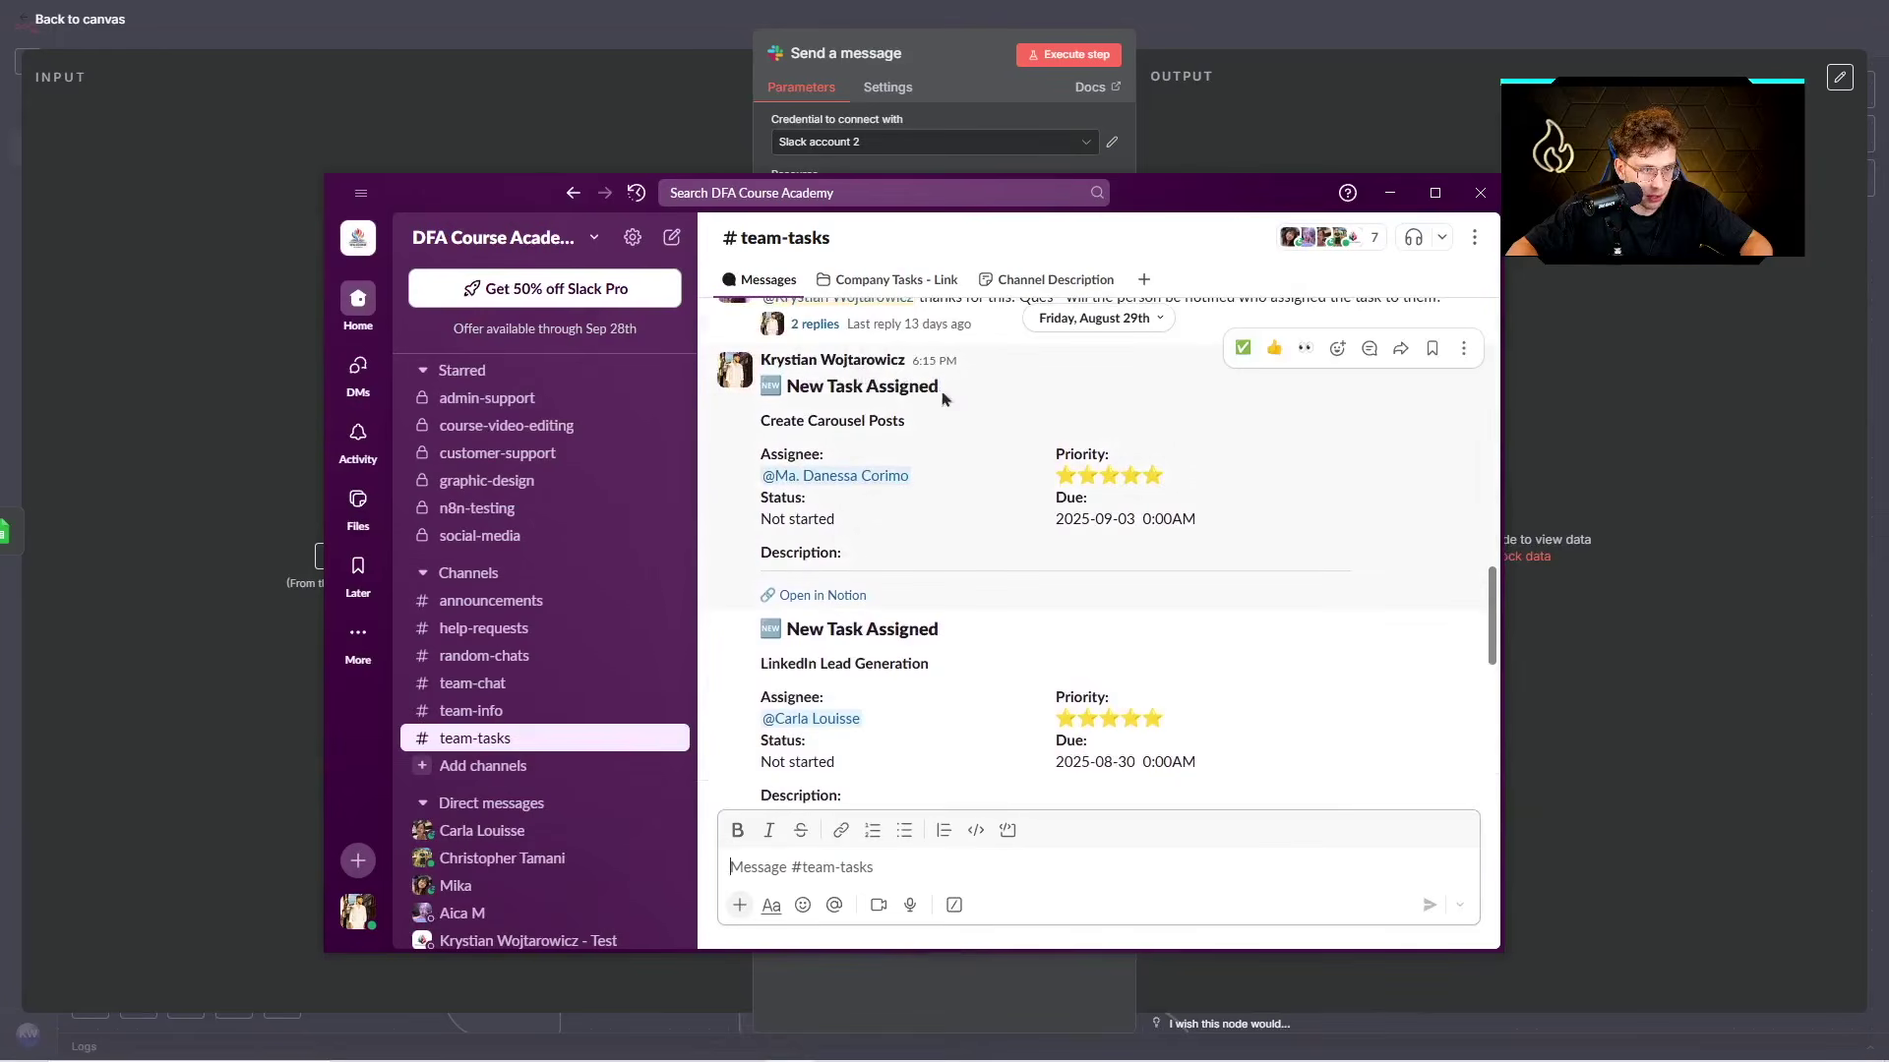
left_click_drag(979, 396, 788, 390)
left_click_drag(948, 424, 759, 421)
left_click(917, 476)
left_click_drag(918, 476, 764, 476)
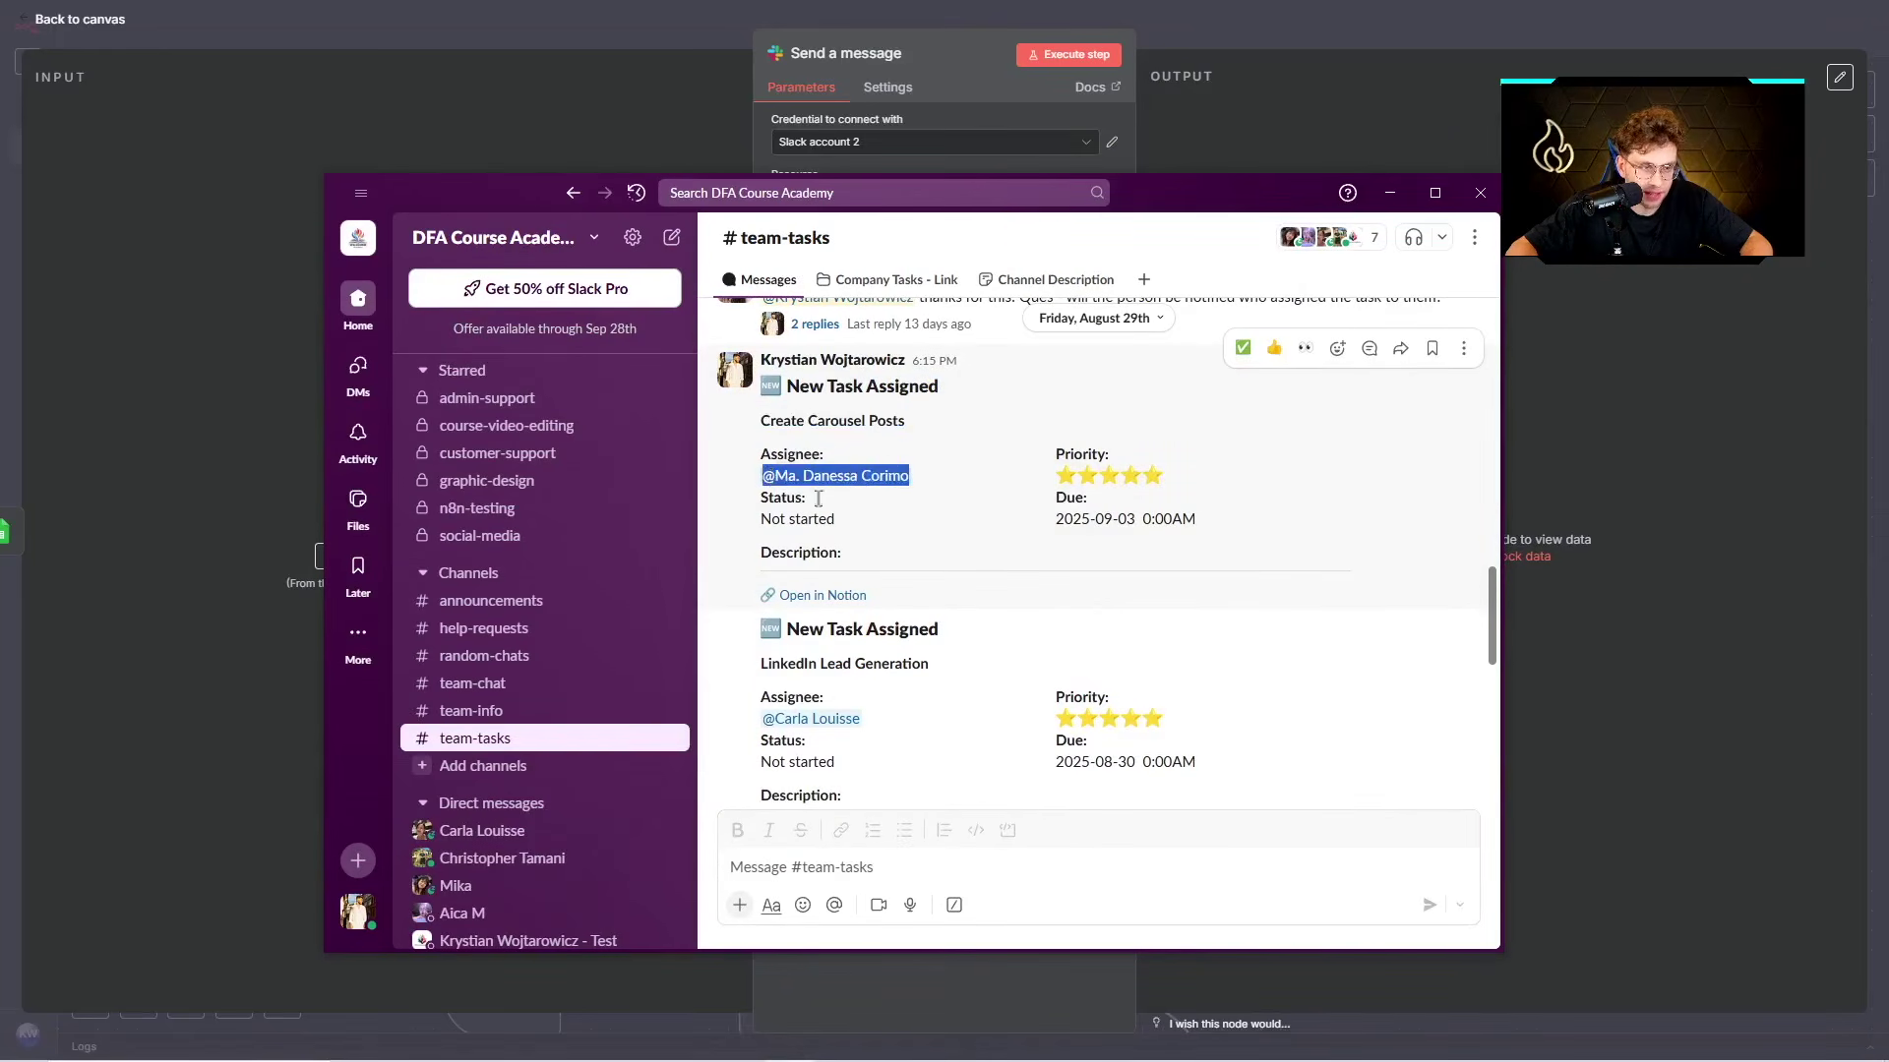
left_click_drag(900, 527, 765, 522)
left_click_drag(895, 565, 763, 554)
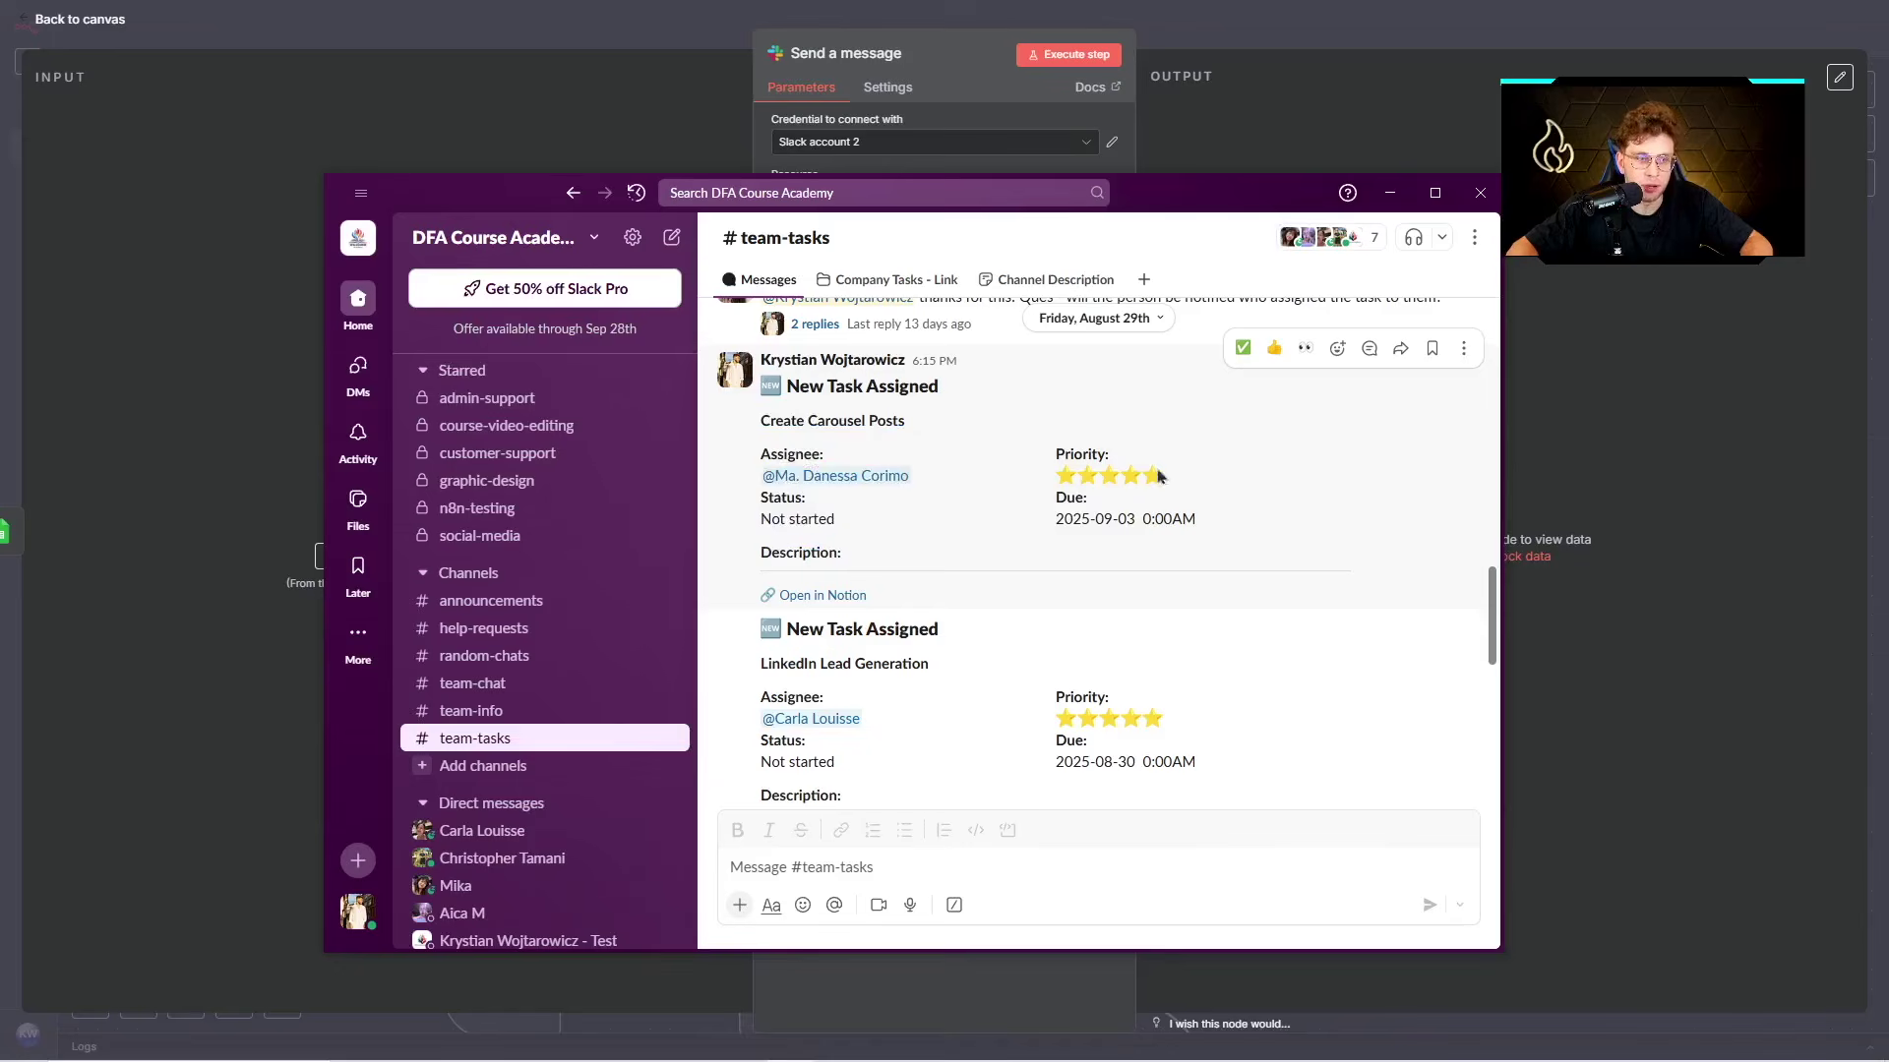
left_click_drag(1171, 480, 1086, 515)
left_click(1095, 514)
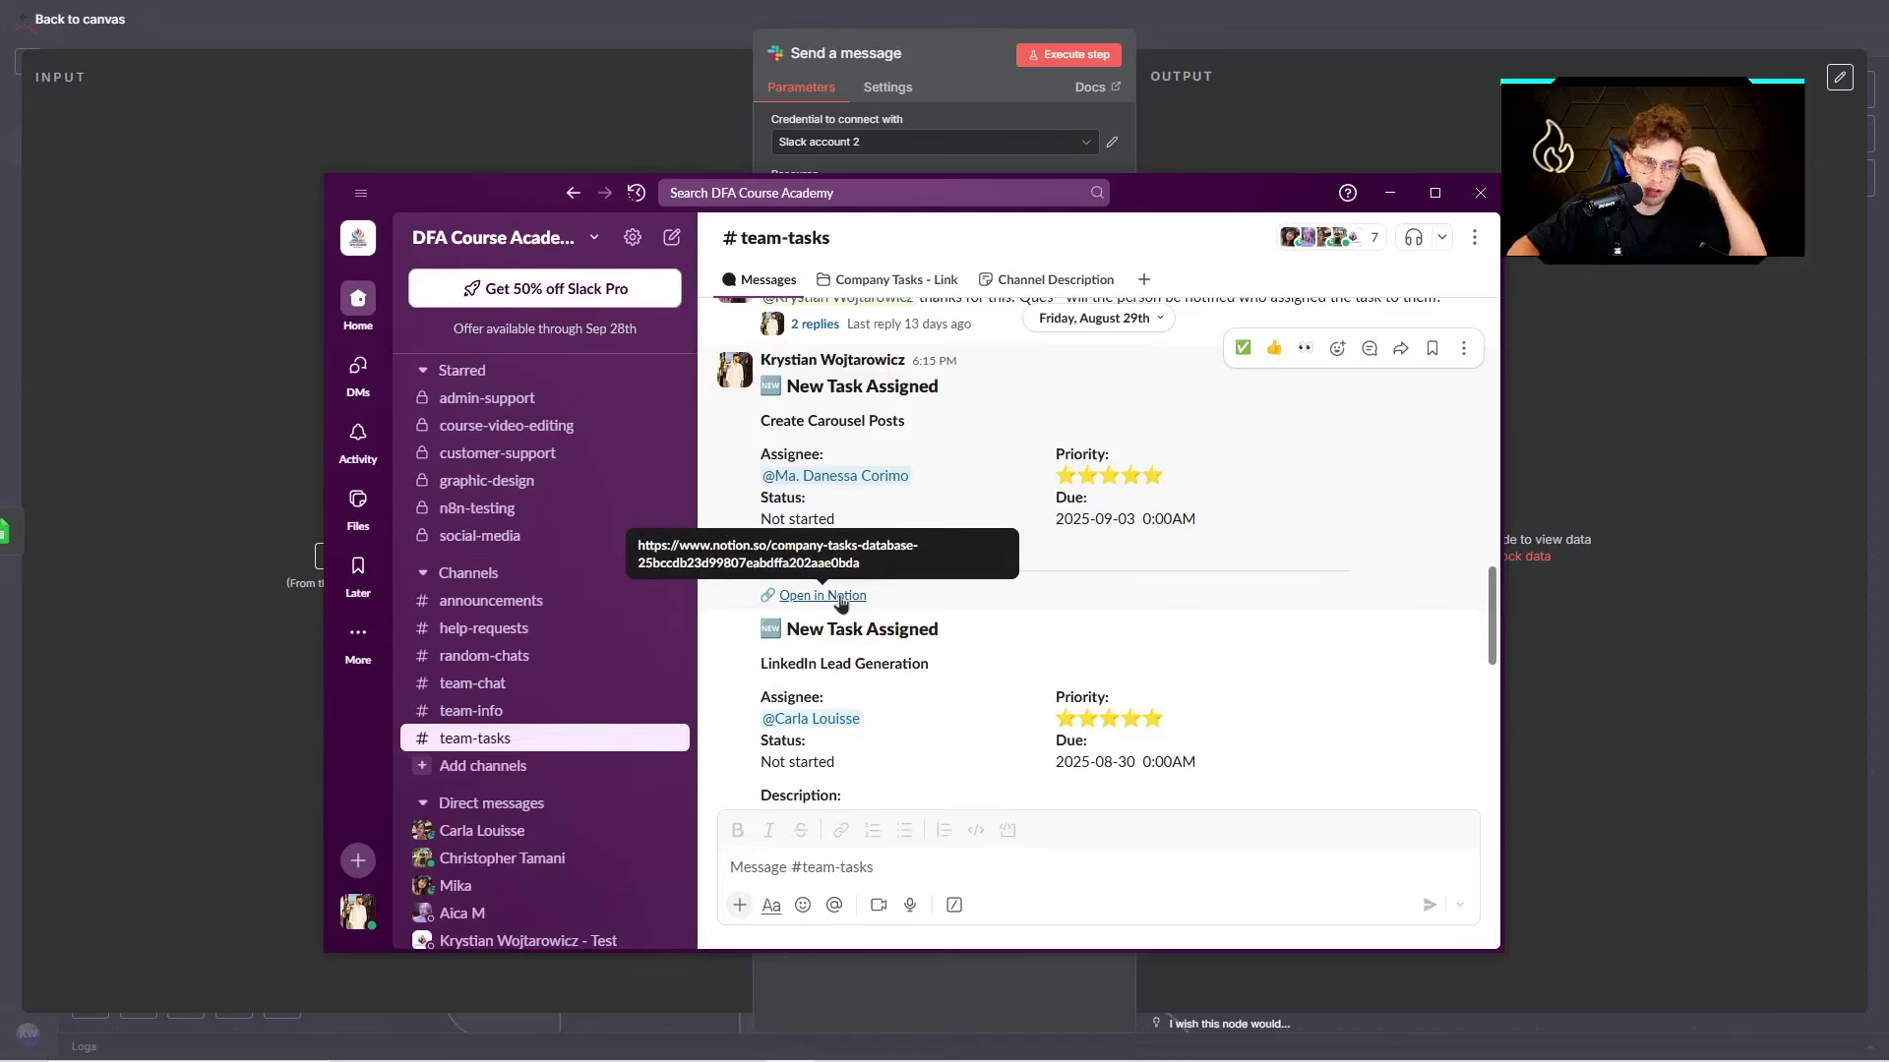
scroll(787, 570, "down", 2)
scroll(747, 541, "up", 2)
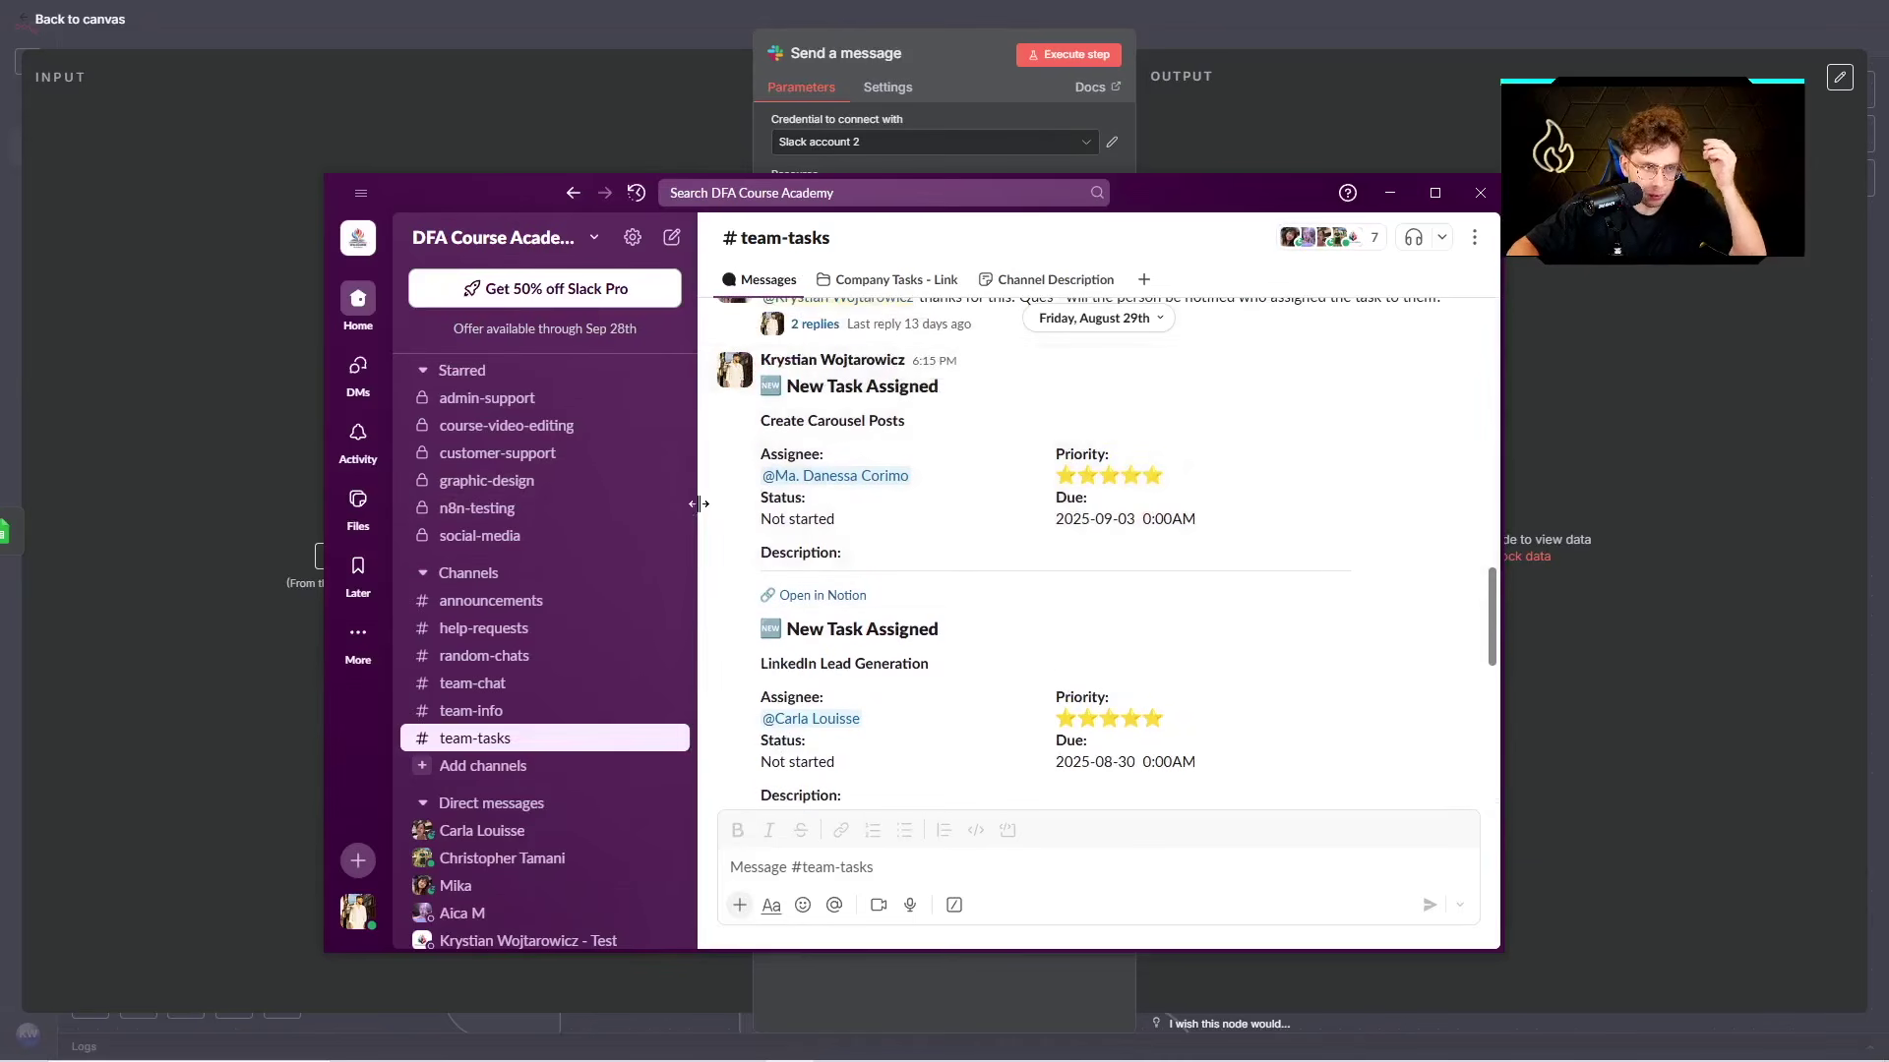
left_click_drag(698, 504, 568, 503)
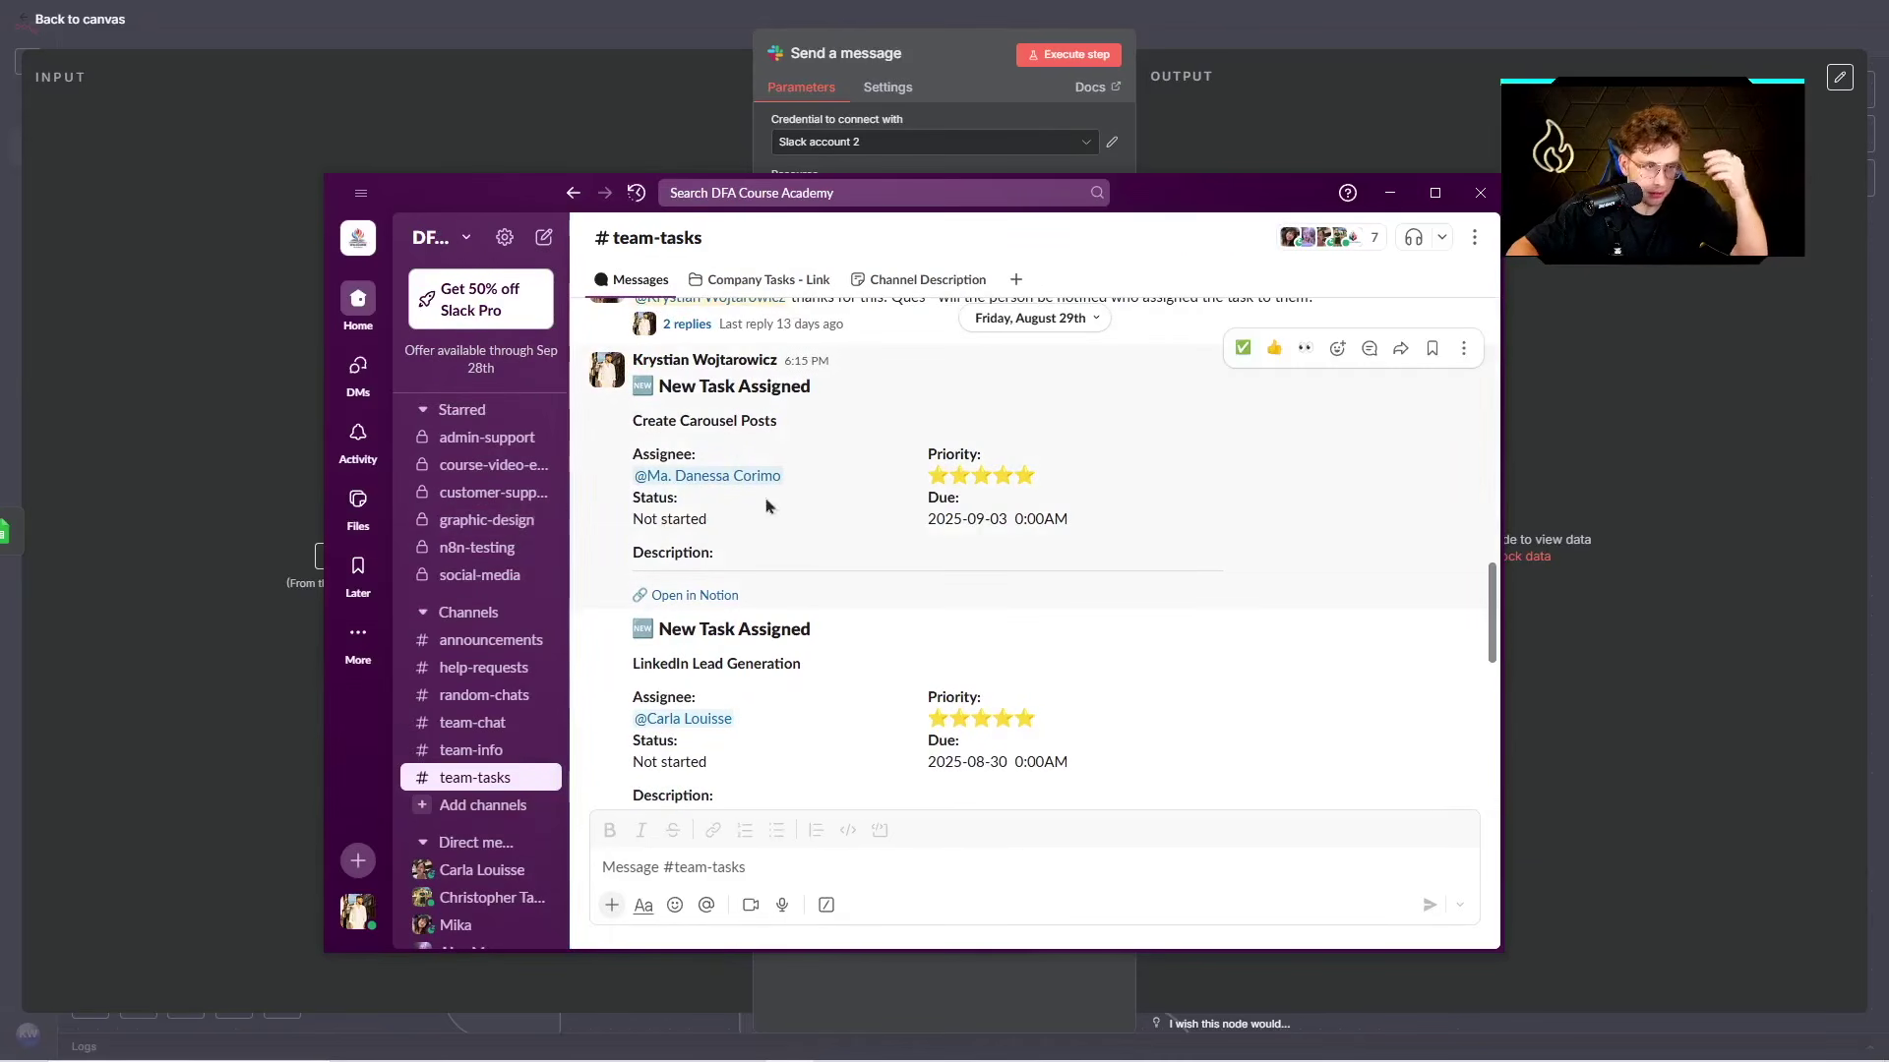
scroll(824, 498, "down", 1)
scroll(827, 501, "up", 1)
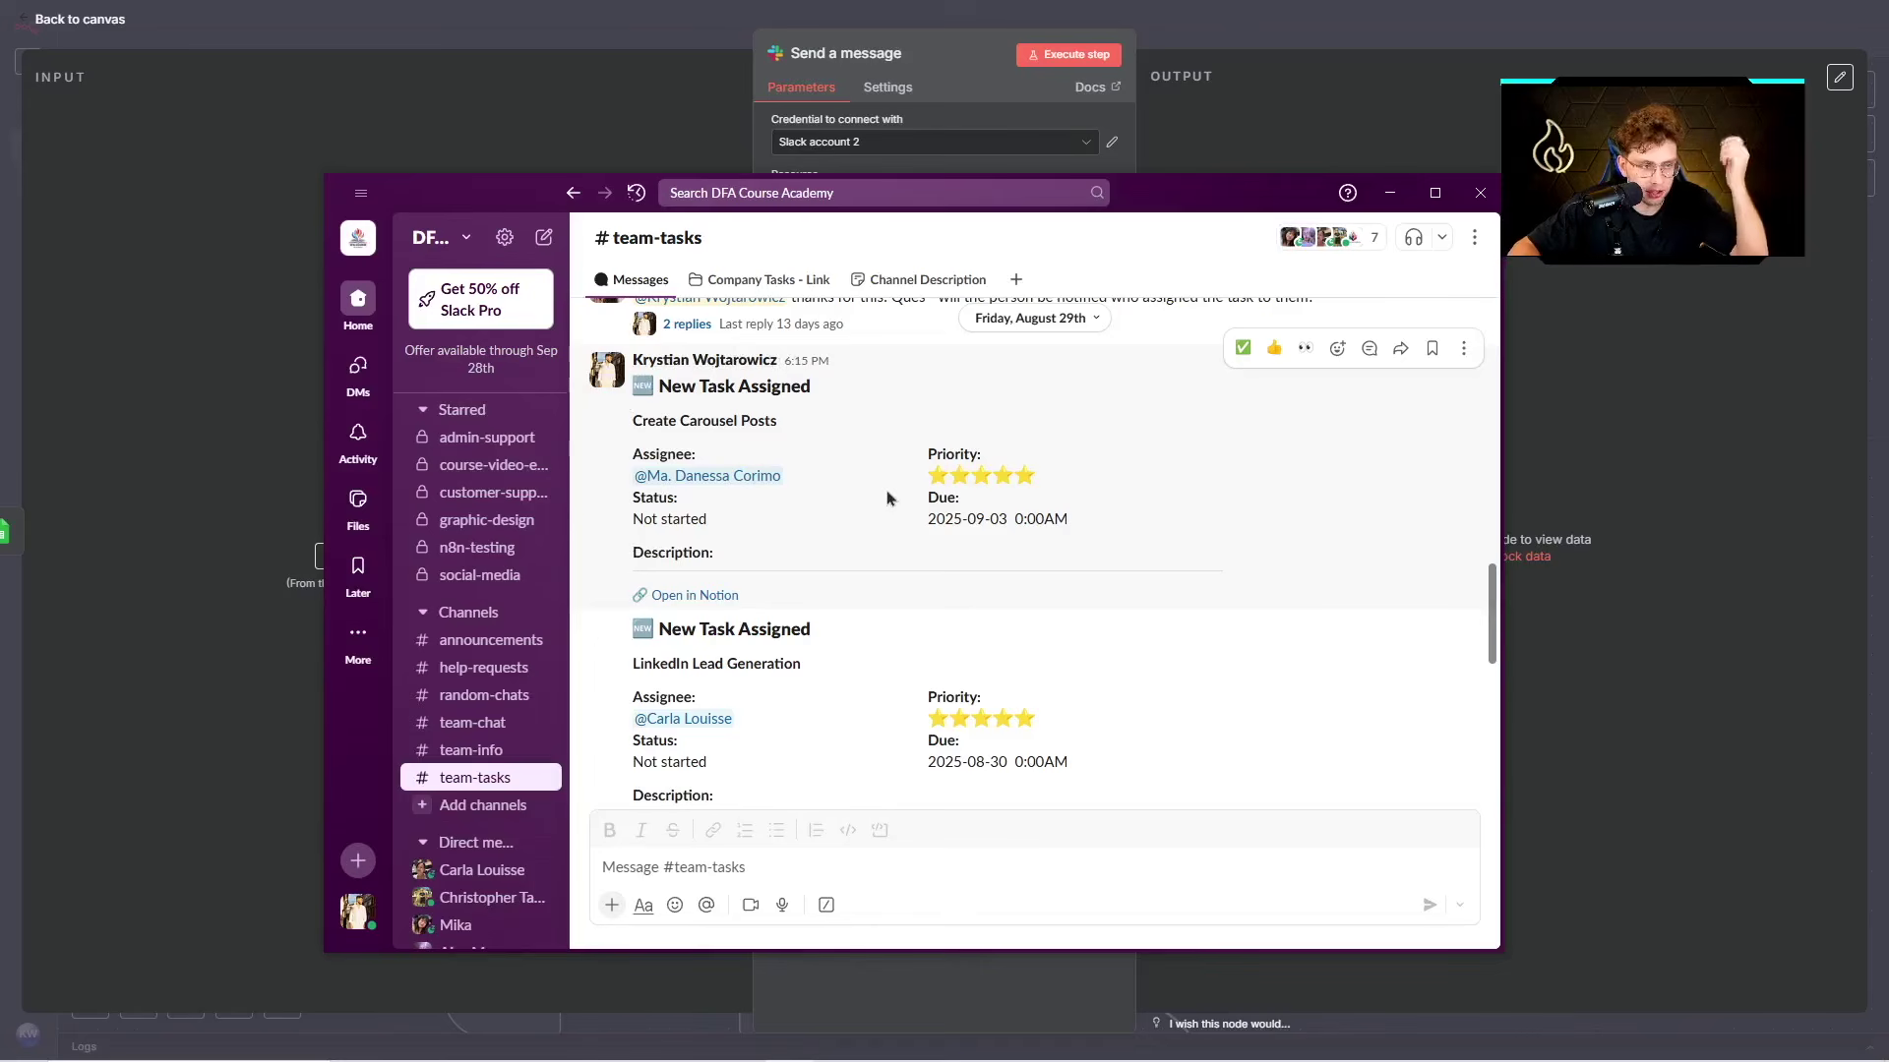
left_click_drag(1136, 549, 893, 511)
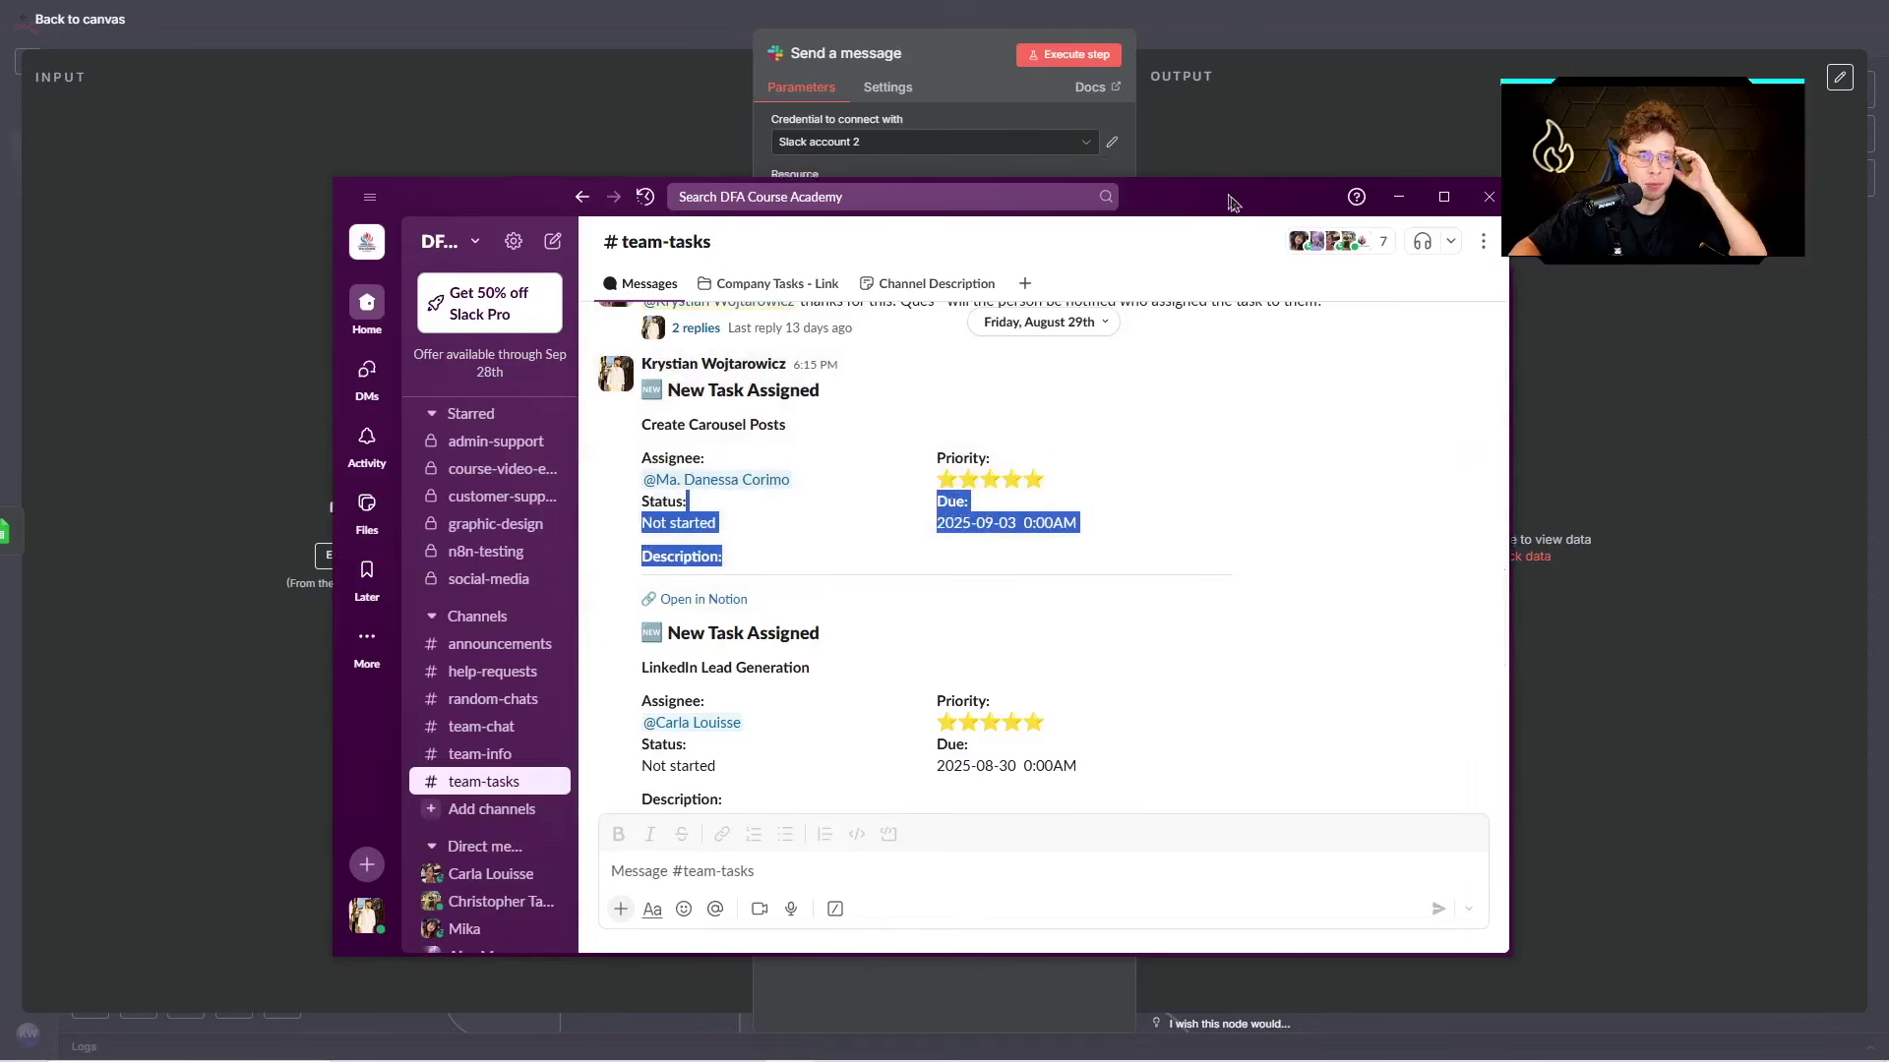
left_click(706, 141)
left_click(100, 23)
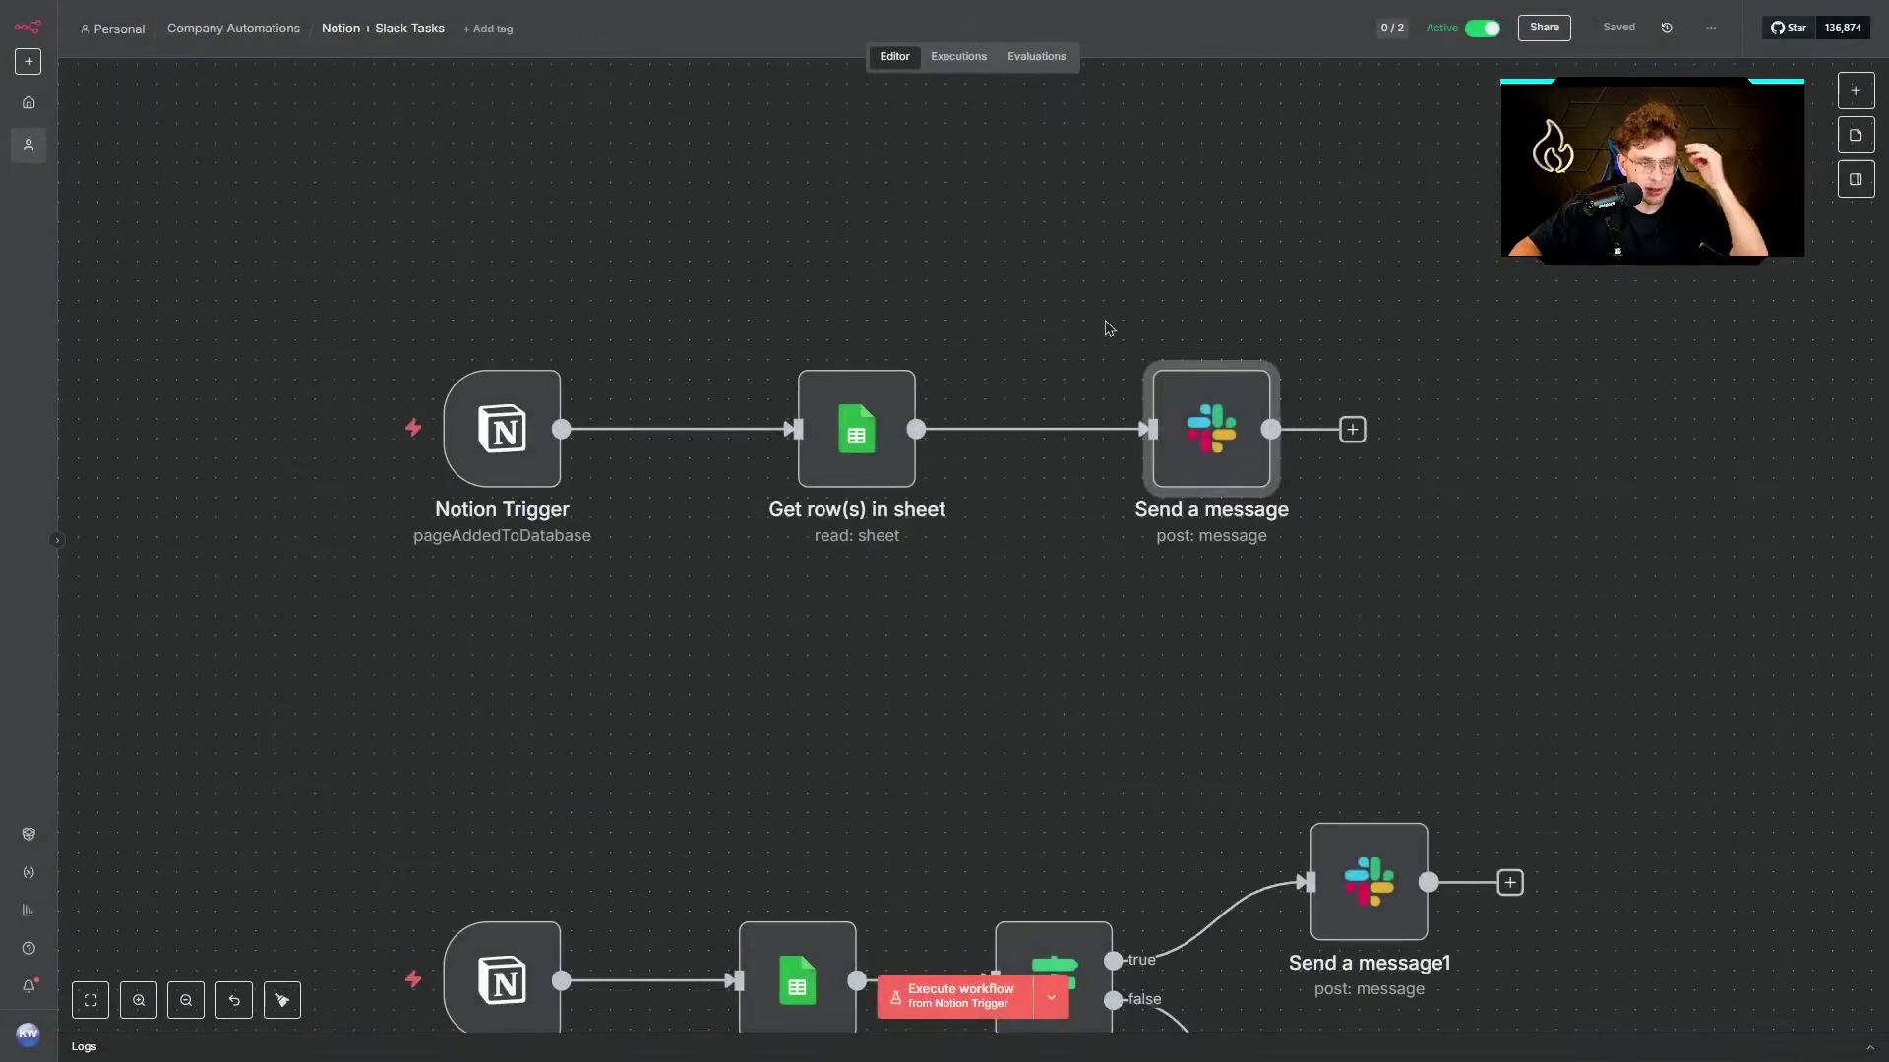
Review the updated-page workflow and its Task completed notification in Slack's team-tasks channel.
scroll(1092, 731, "down", 5)
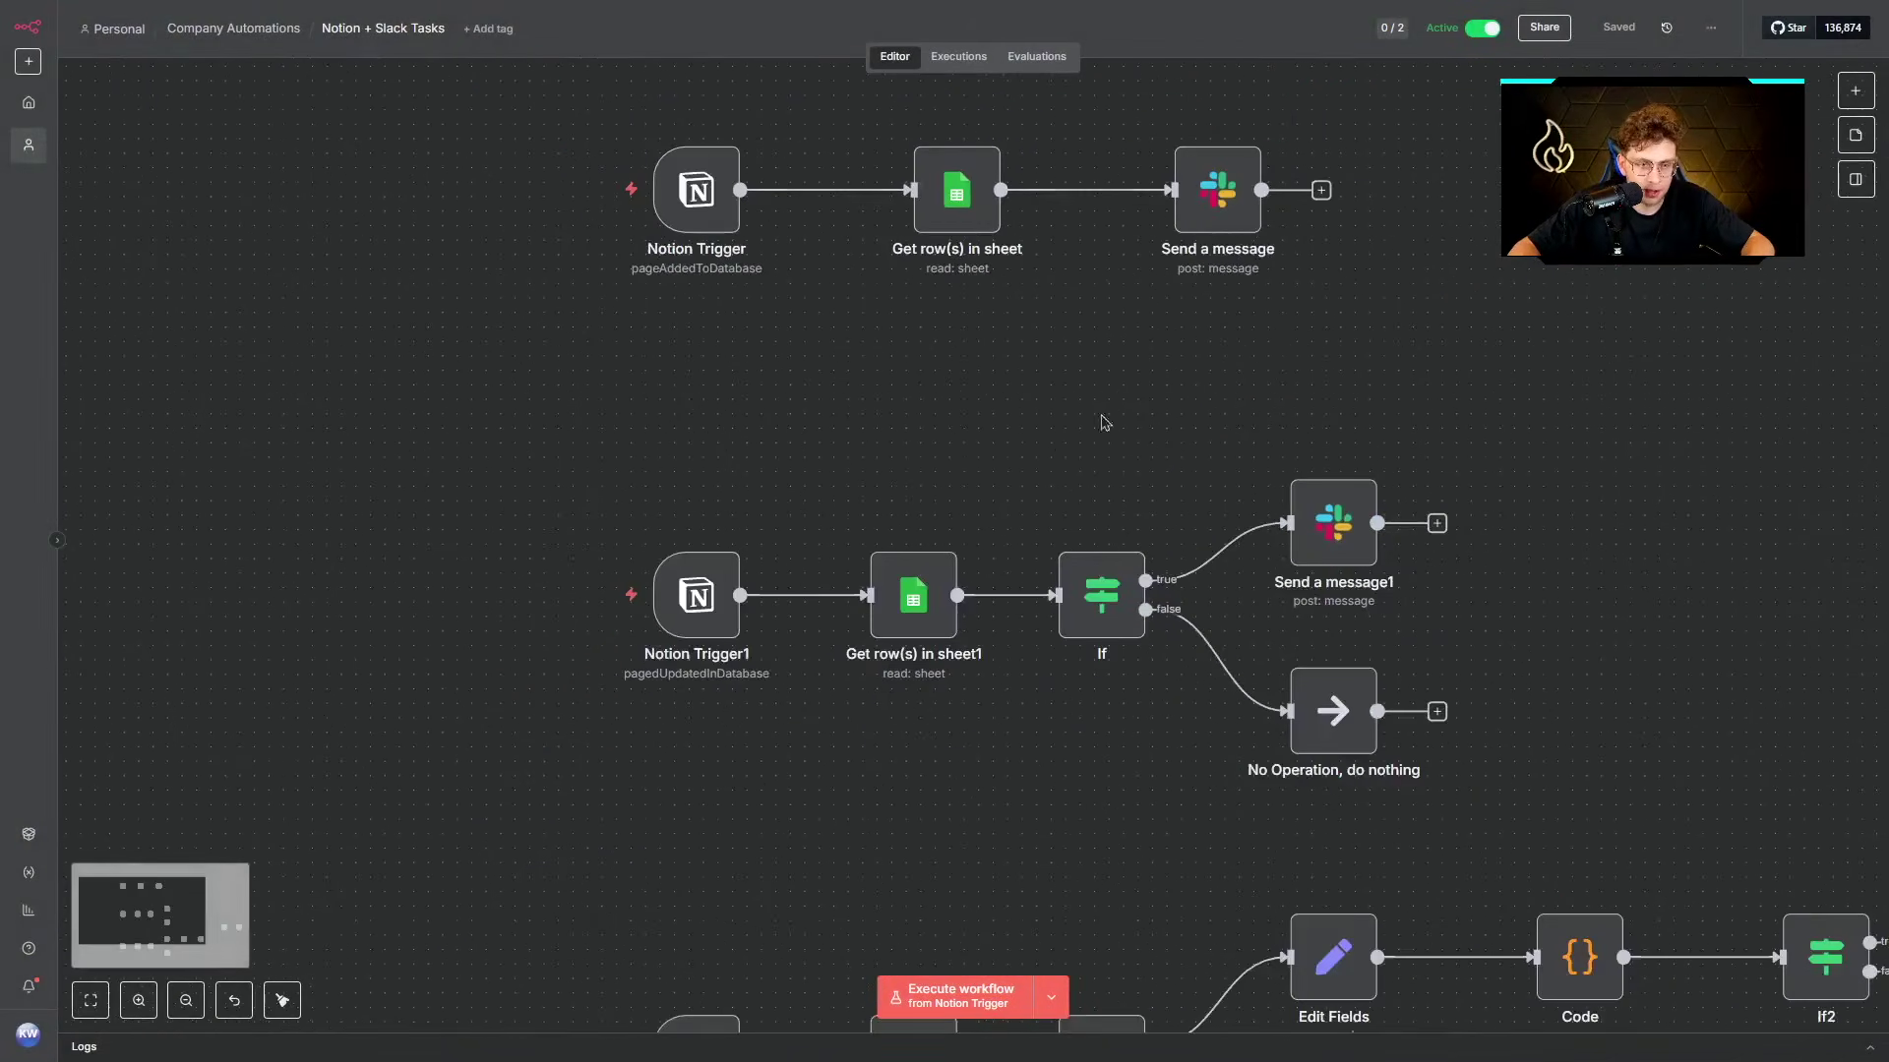
scroll(666, 240, "up", 2)
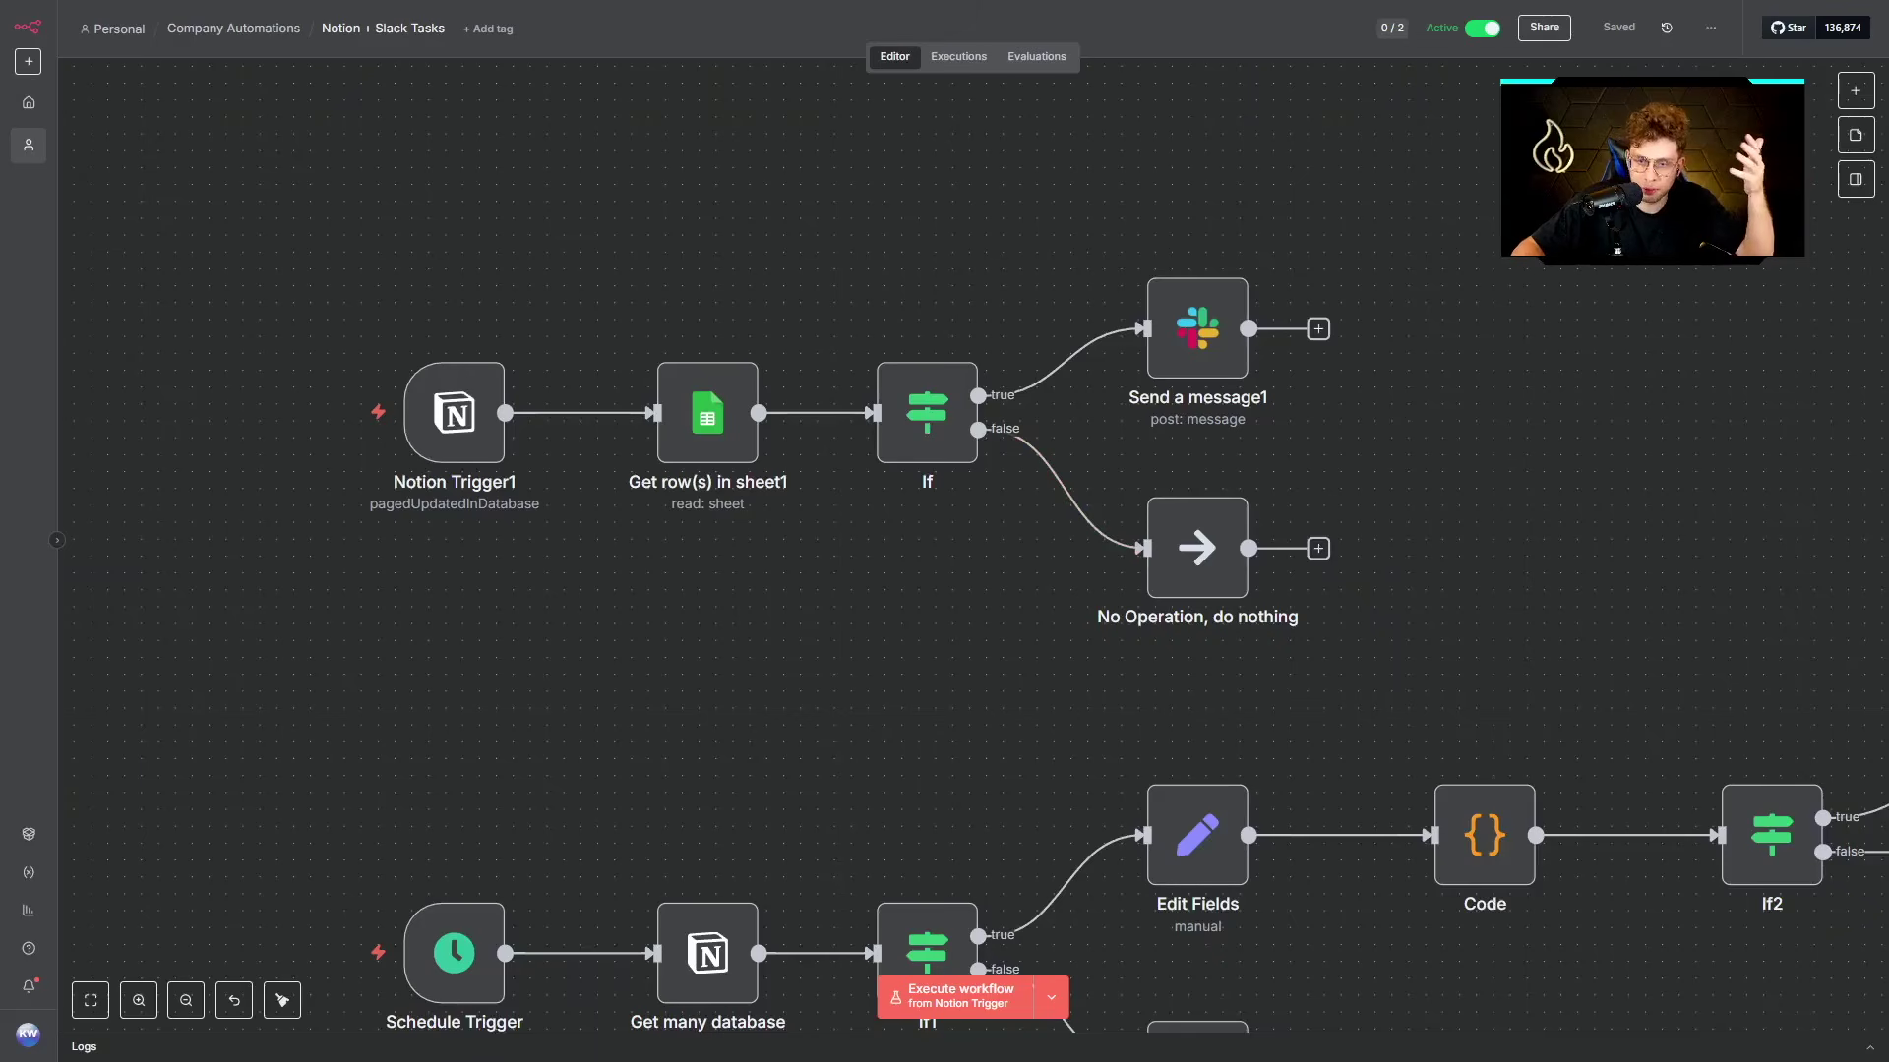
left_click_drag(1888, 231, 1302, 193)
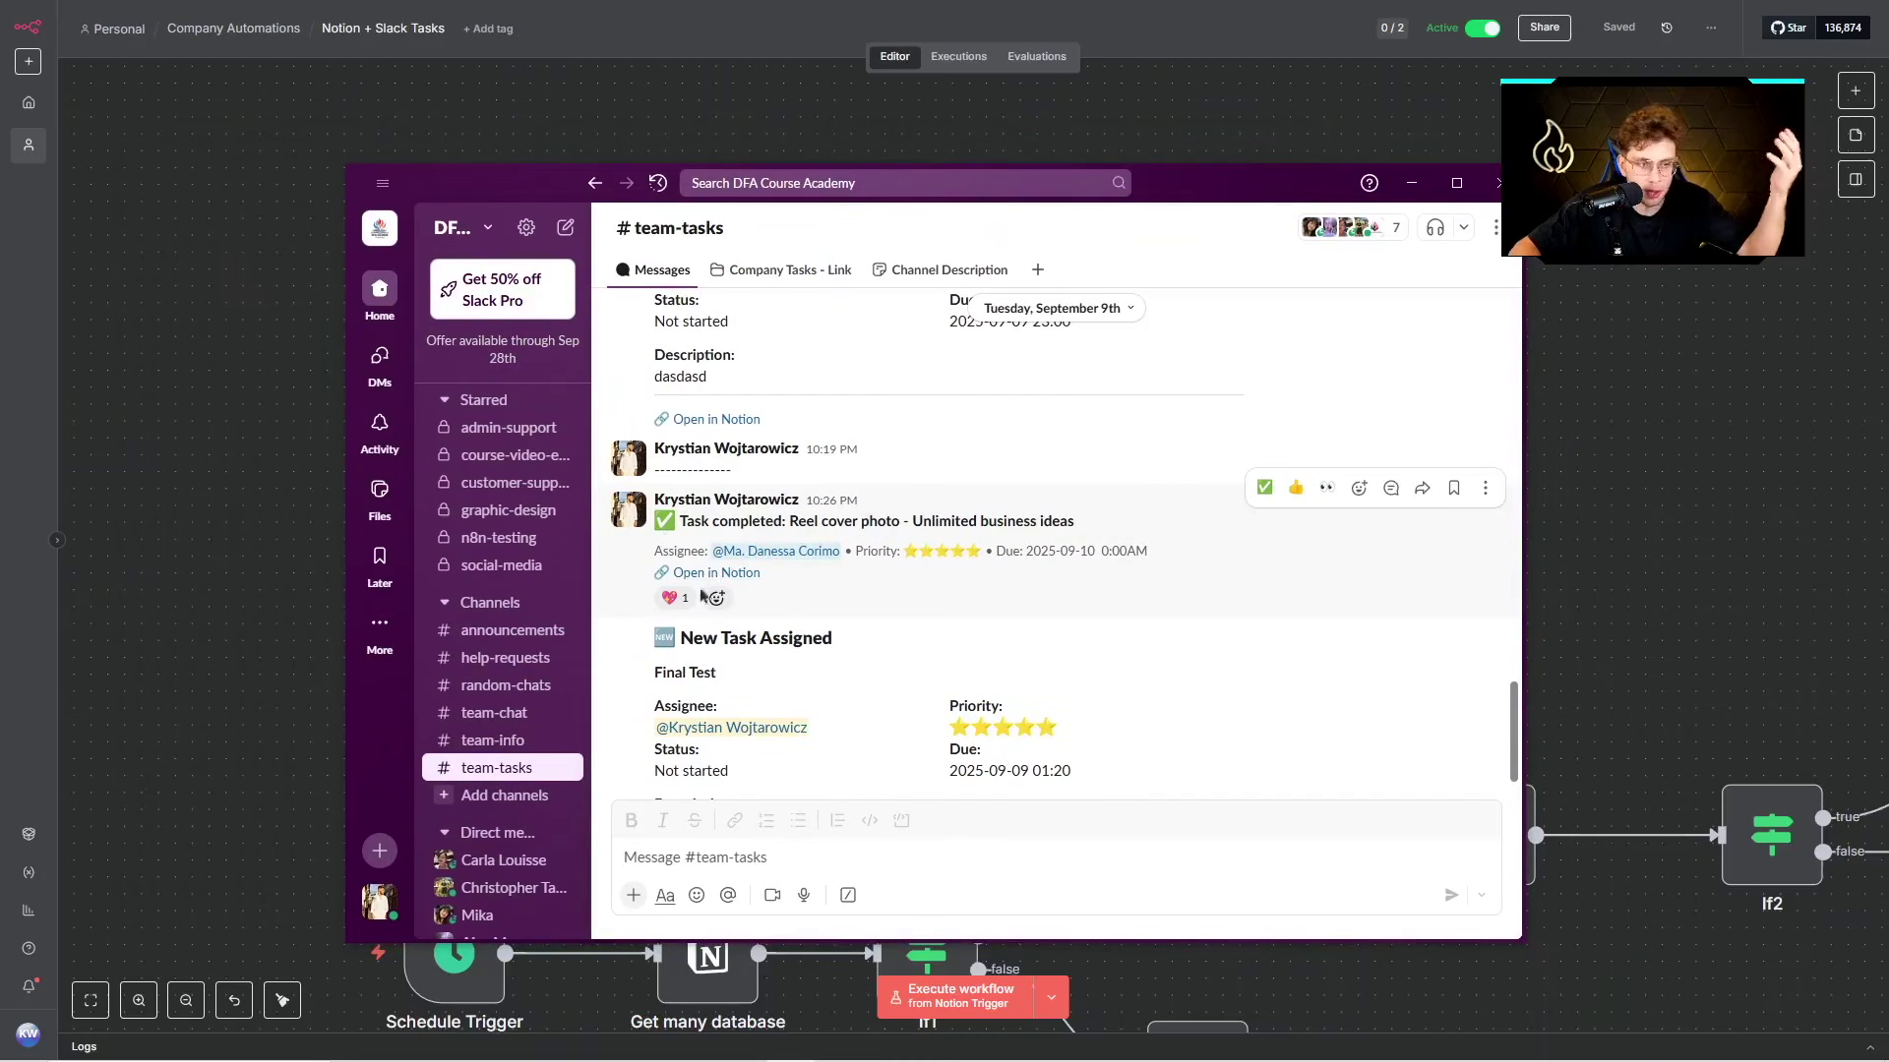
left_click_drag(1277, 191, 1887, 193)
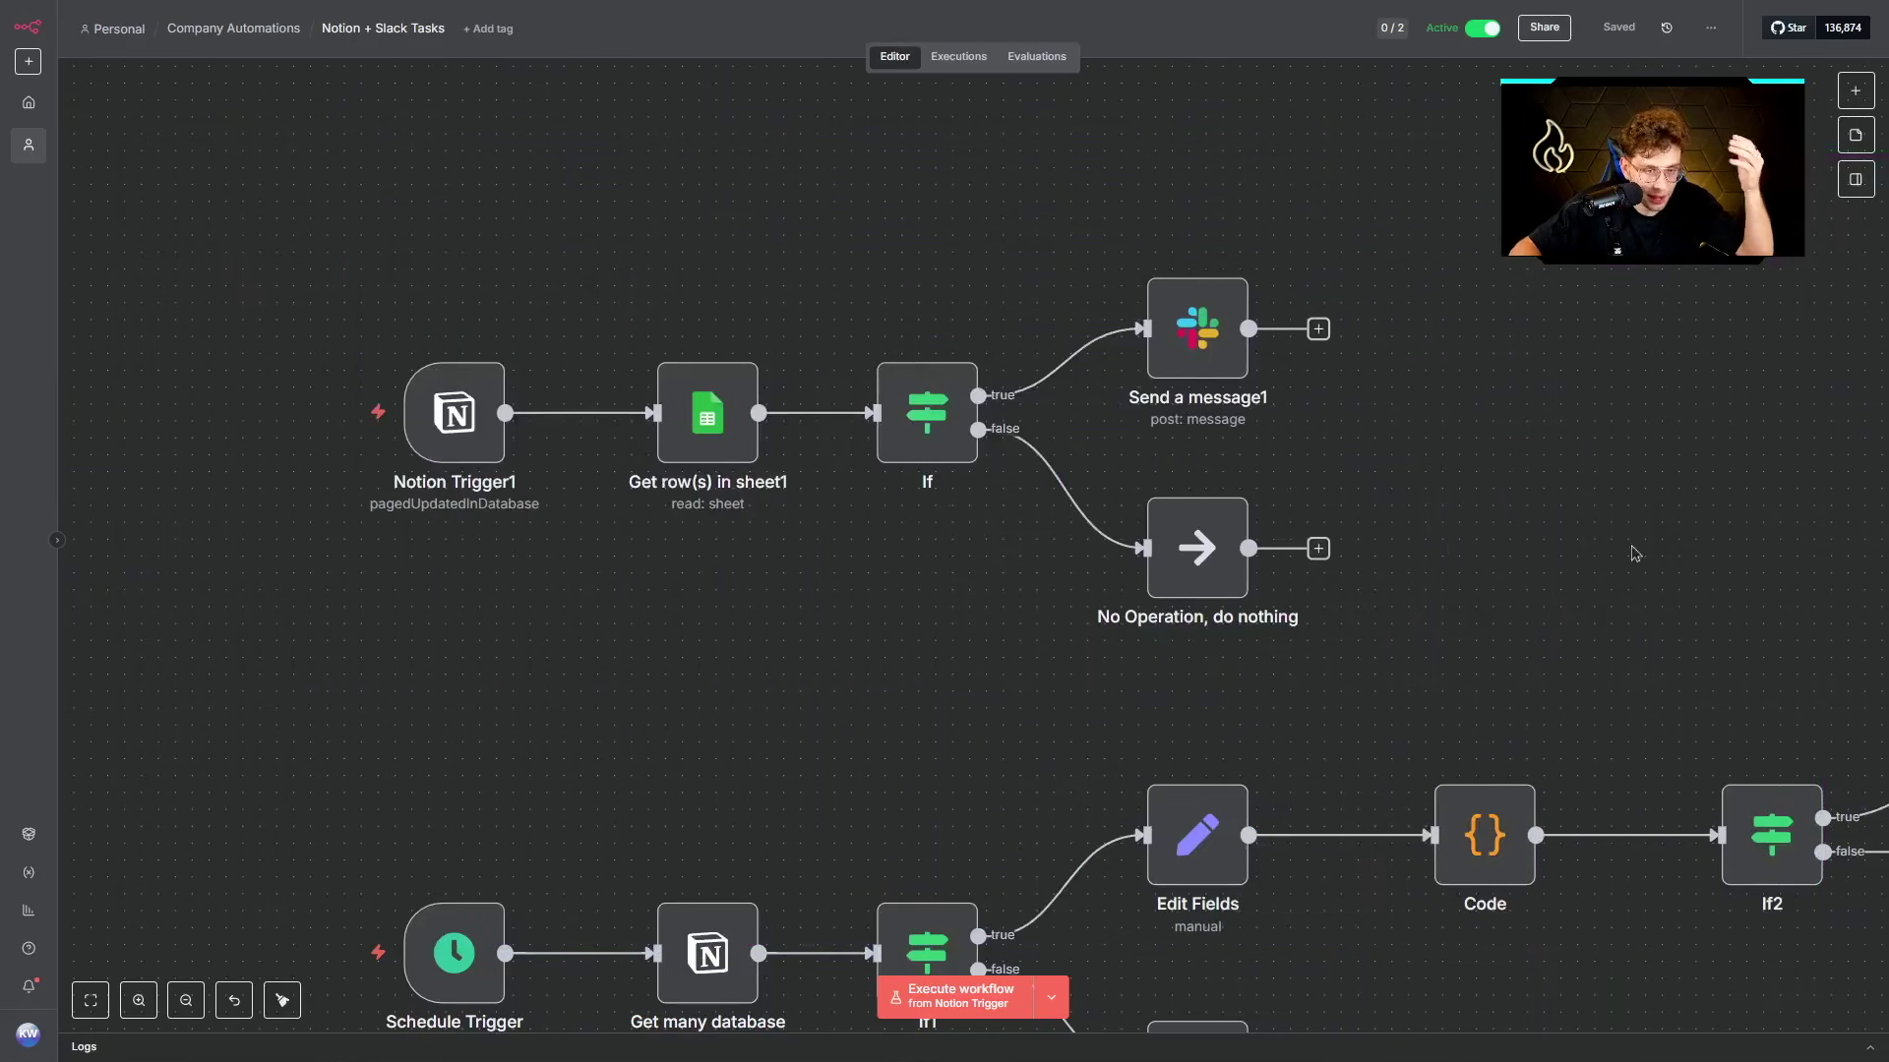
Review the scheduled reminder workflow and look at the settings of its If1 node.
left_click_drag(1635, 553, 1448, 170)
scroll(1431, 200, "down", 1)
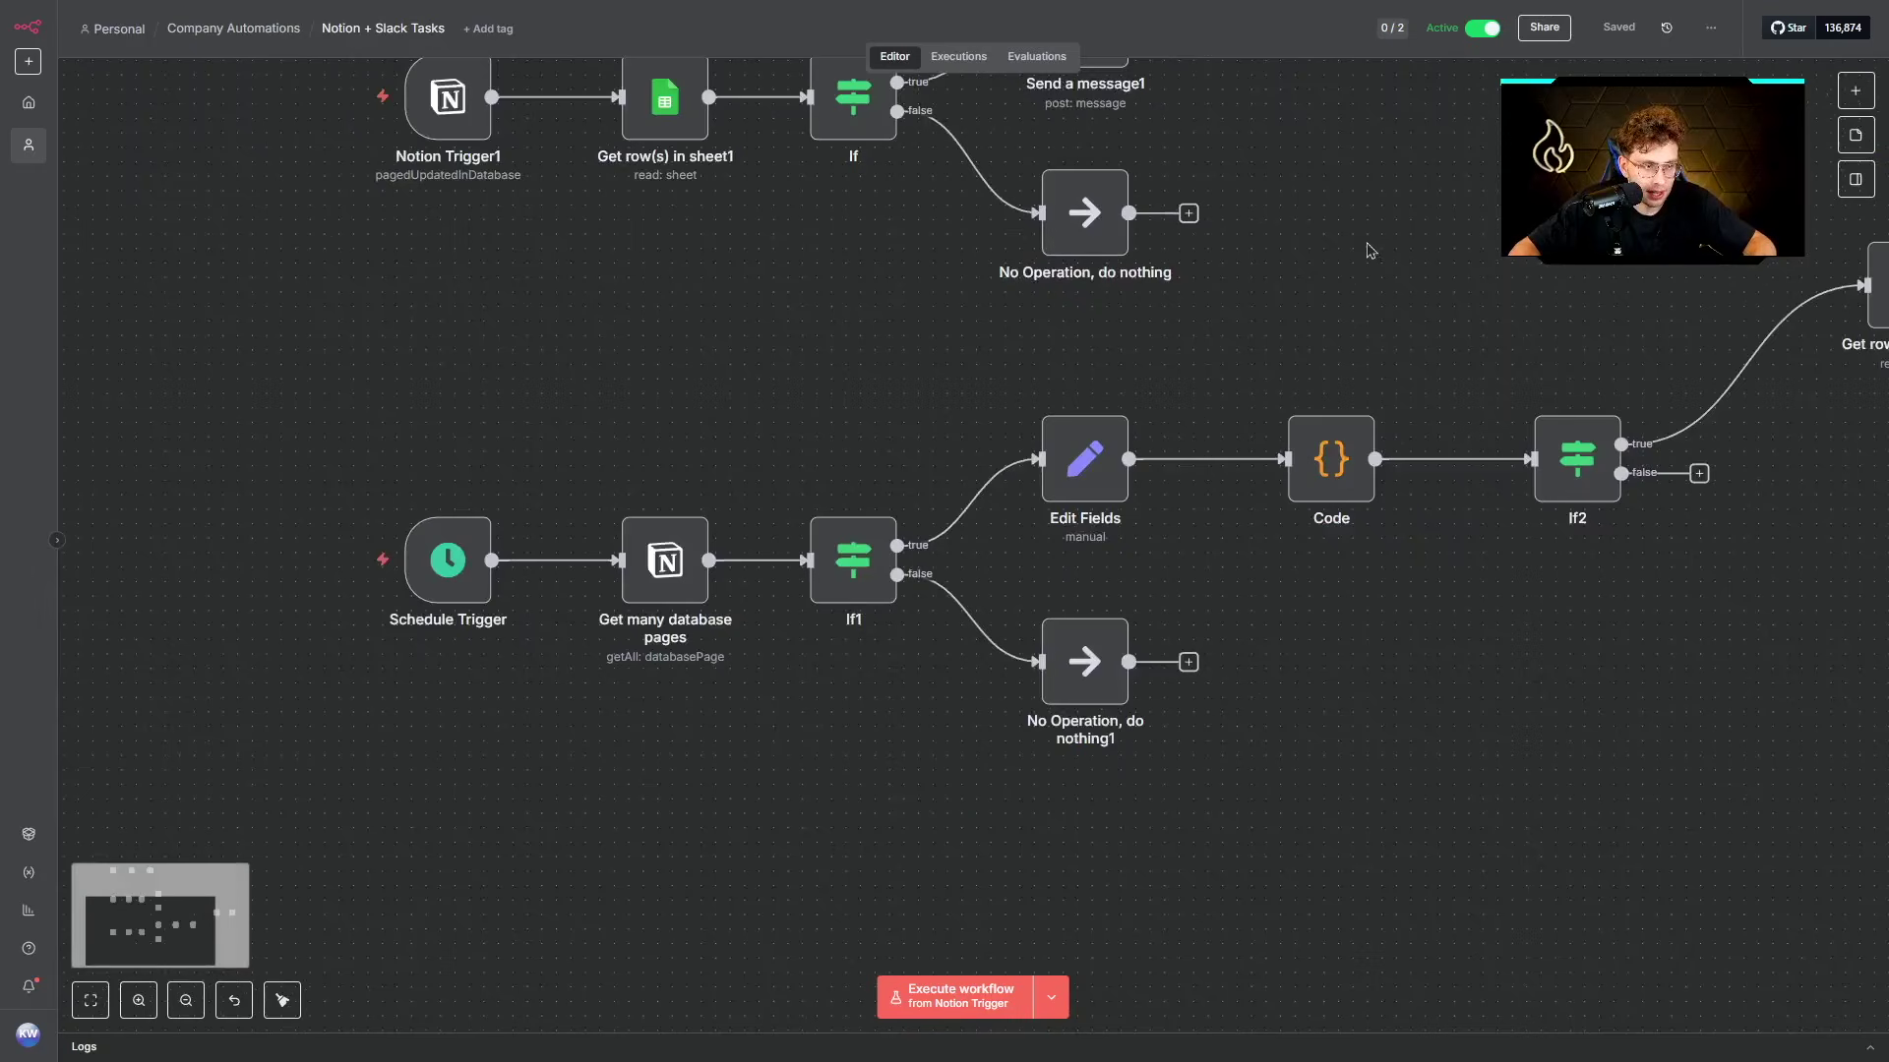
left_click_drag(1366, 245, 1278, 304)
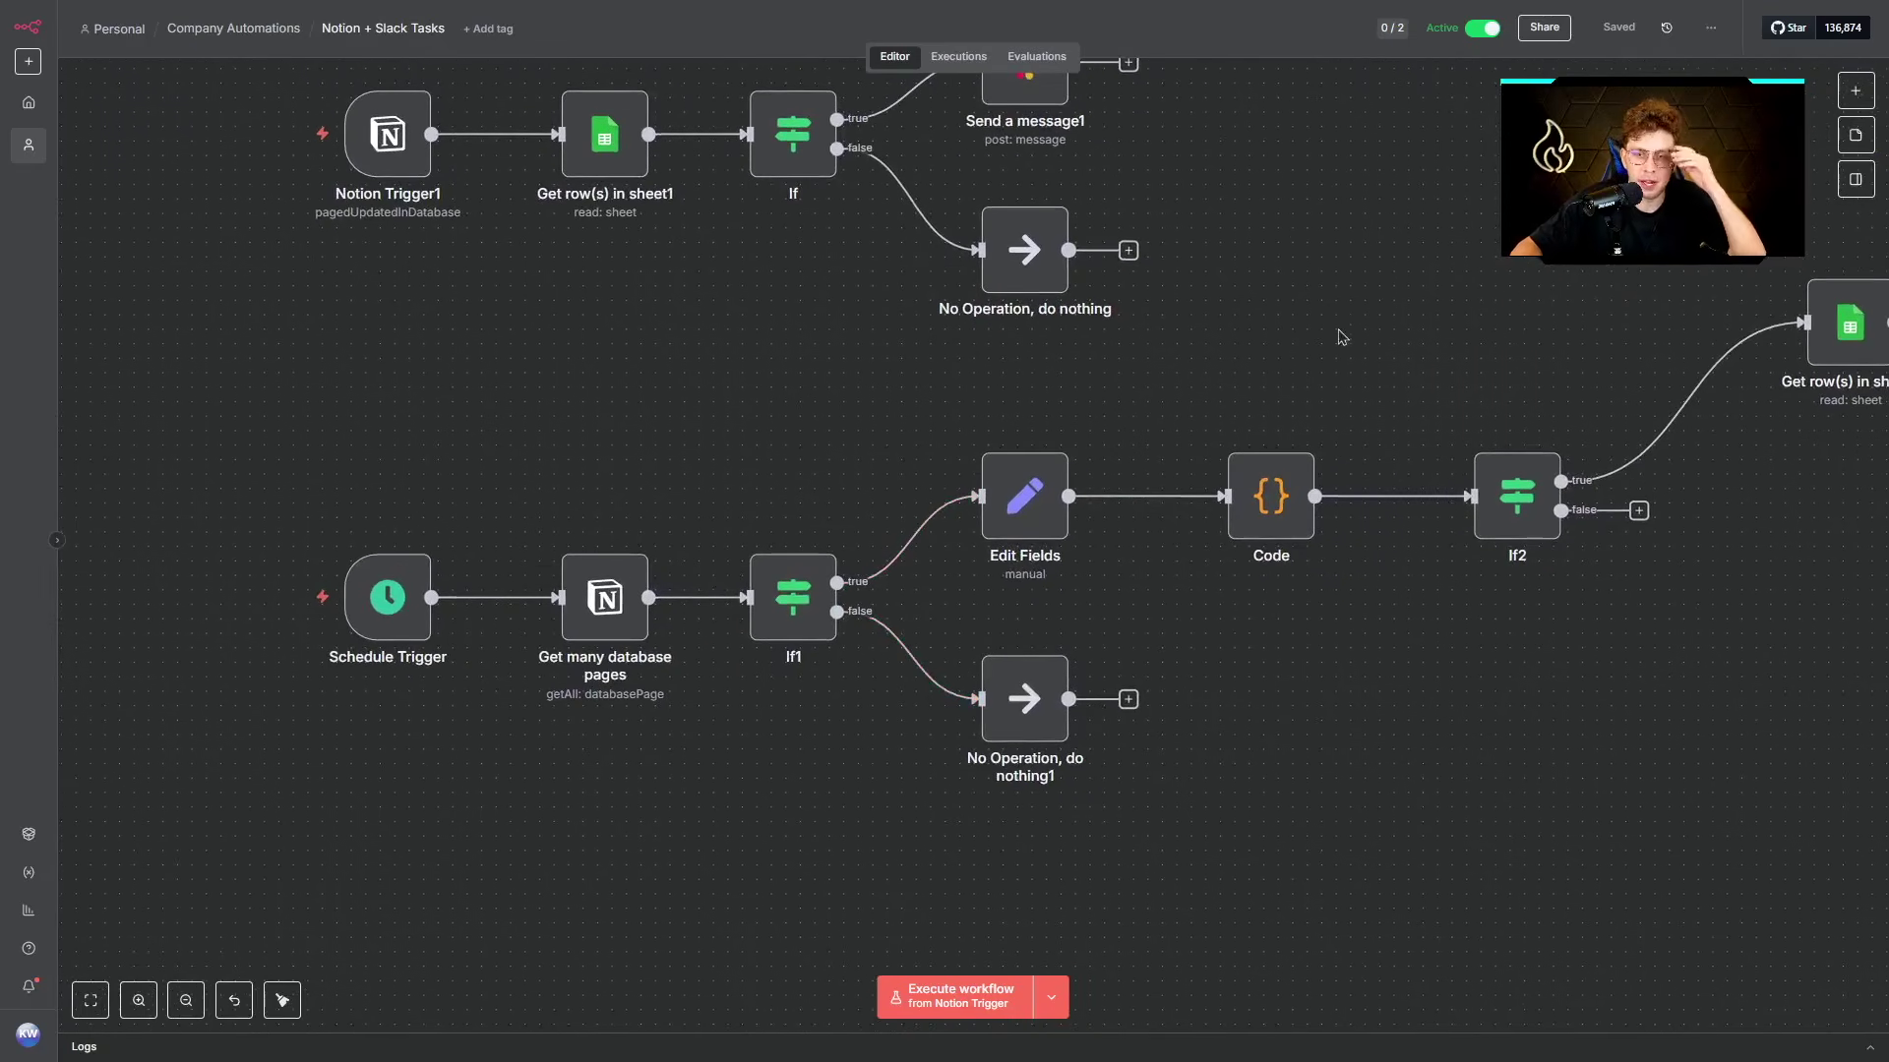
left_click_drag(1364, 251, 1284, 274)
scroll(1284, 274, "down", 1)
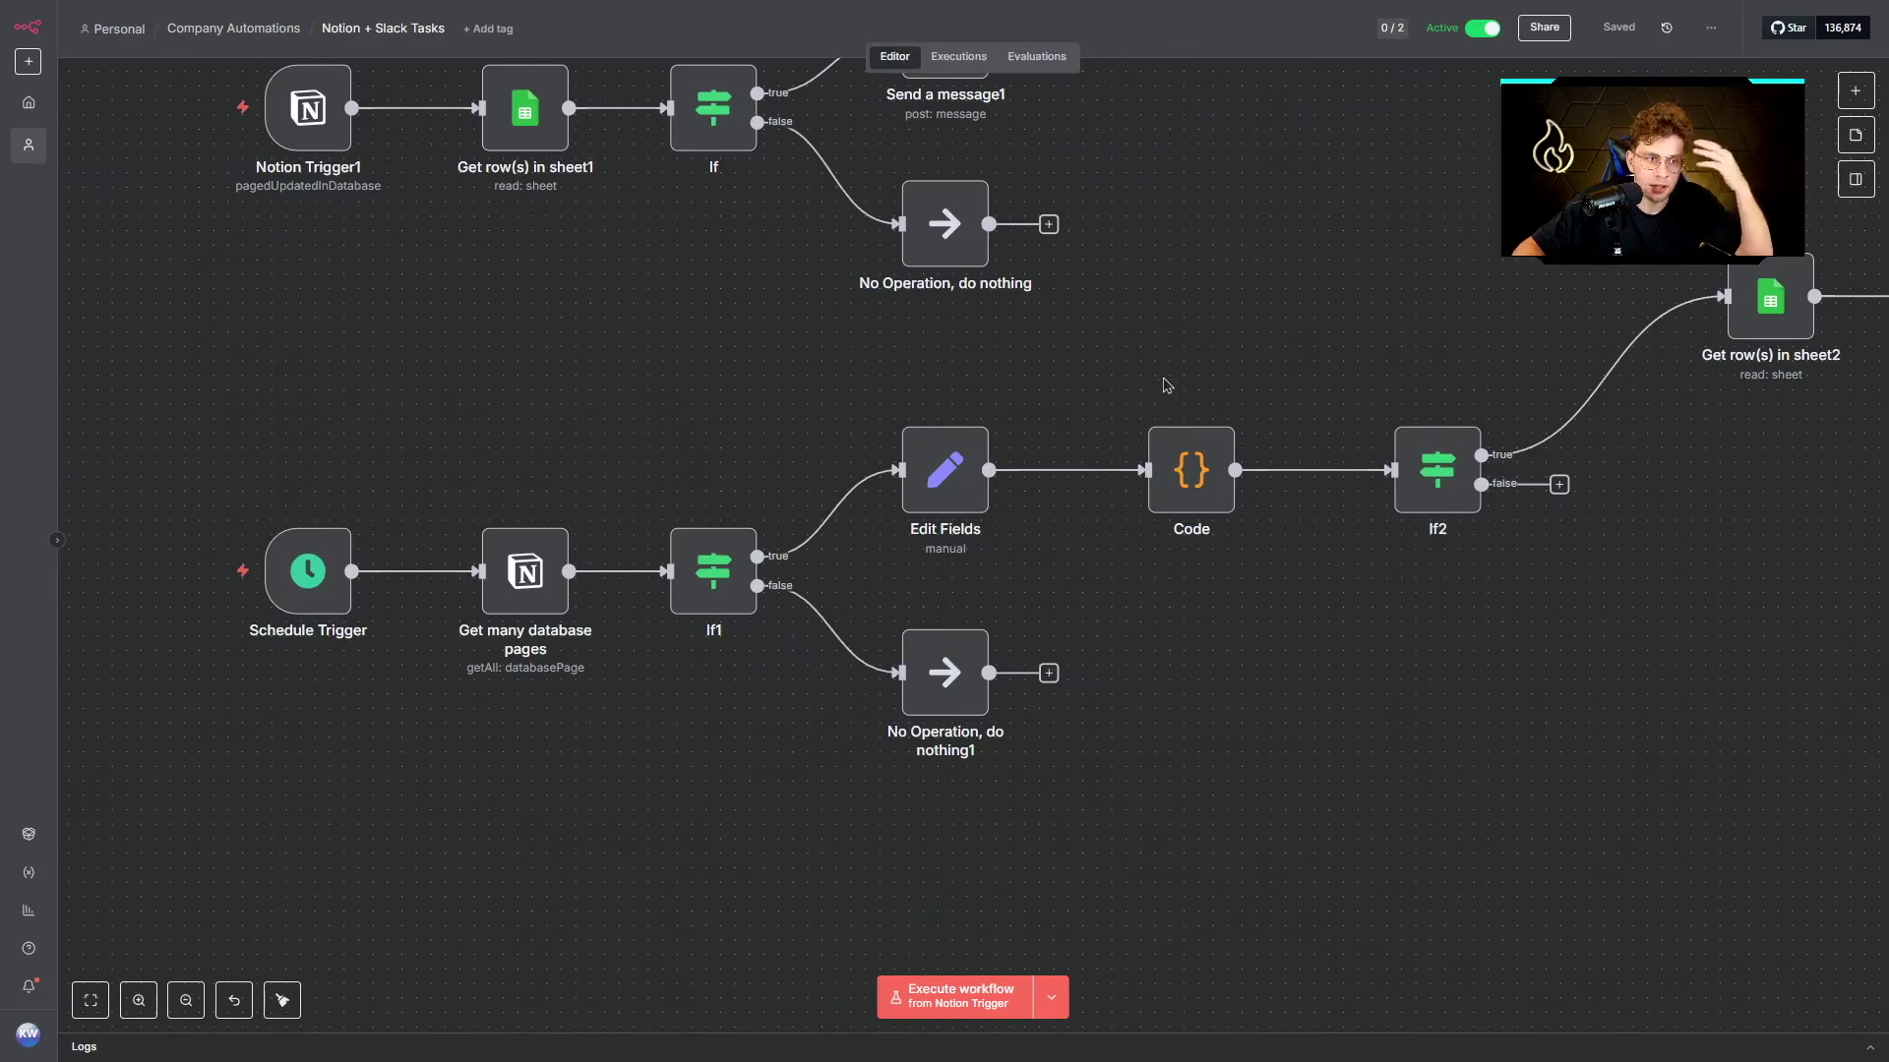
left_click_drag(1261, 298, 1293, 351)
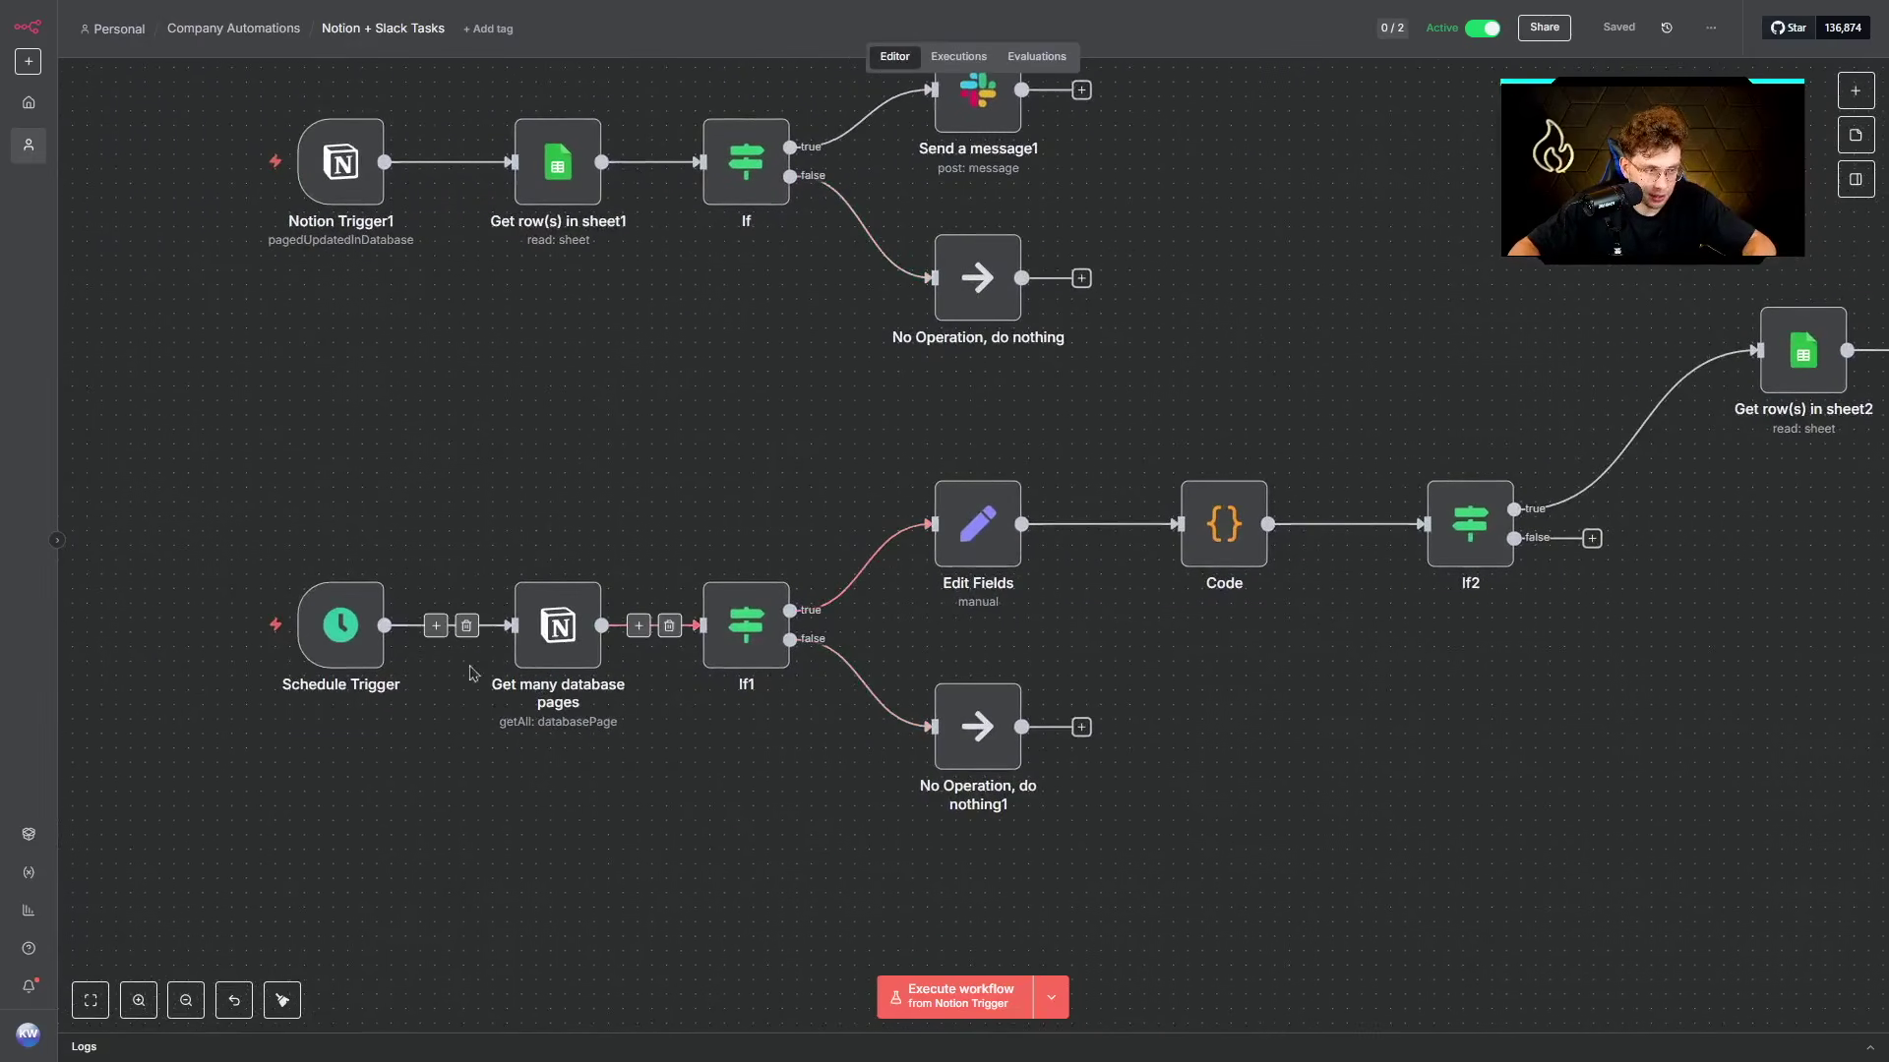
double_click(746, 625)
key("Escape")
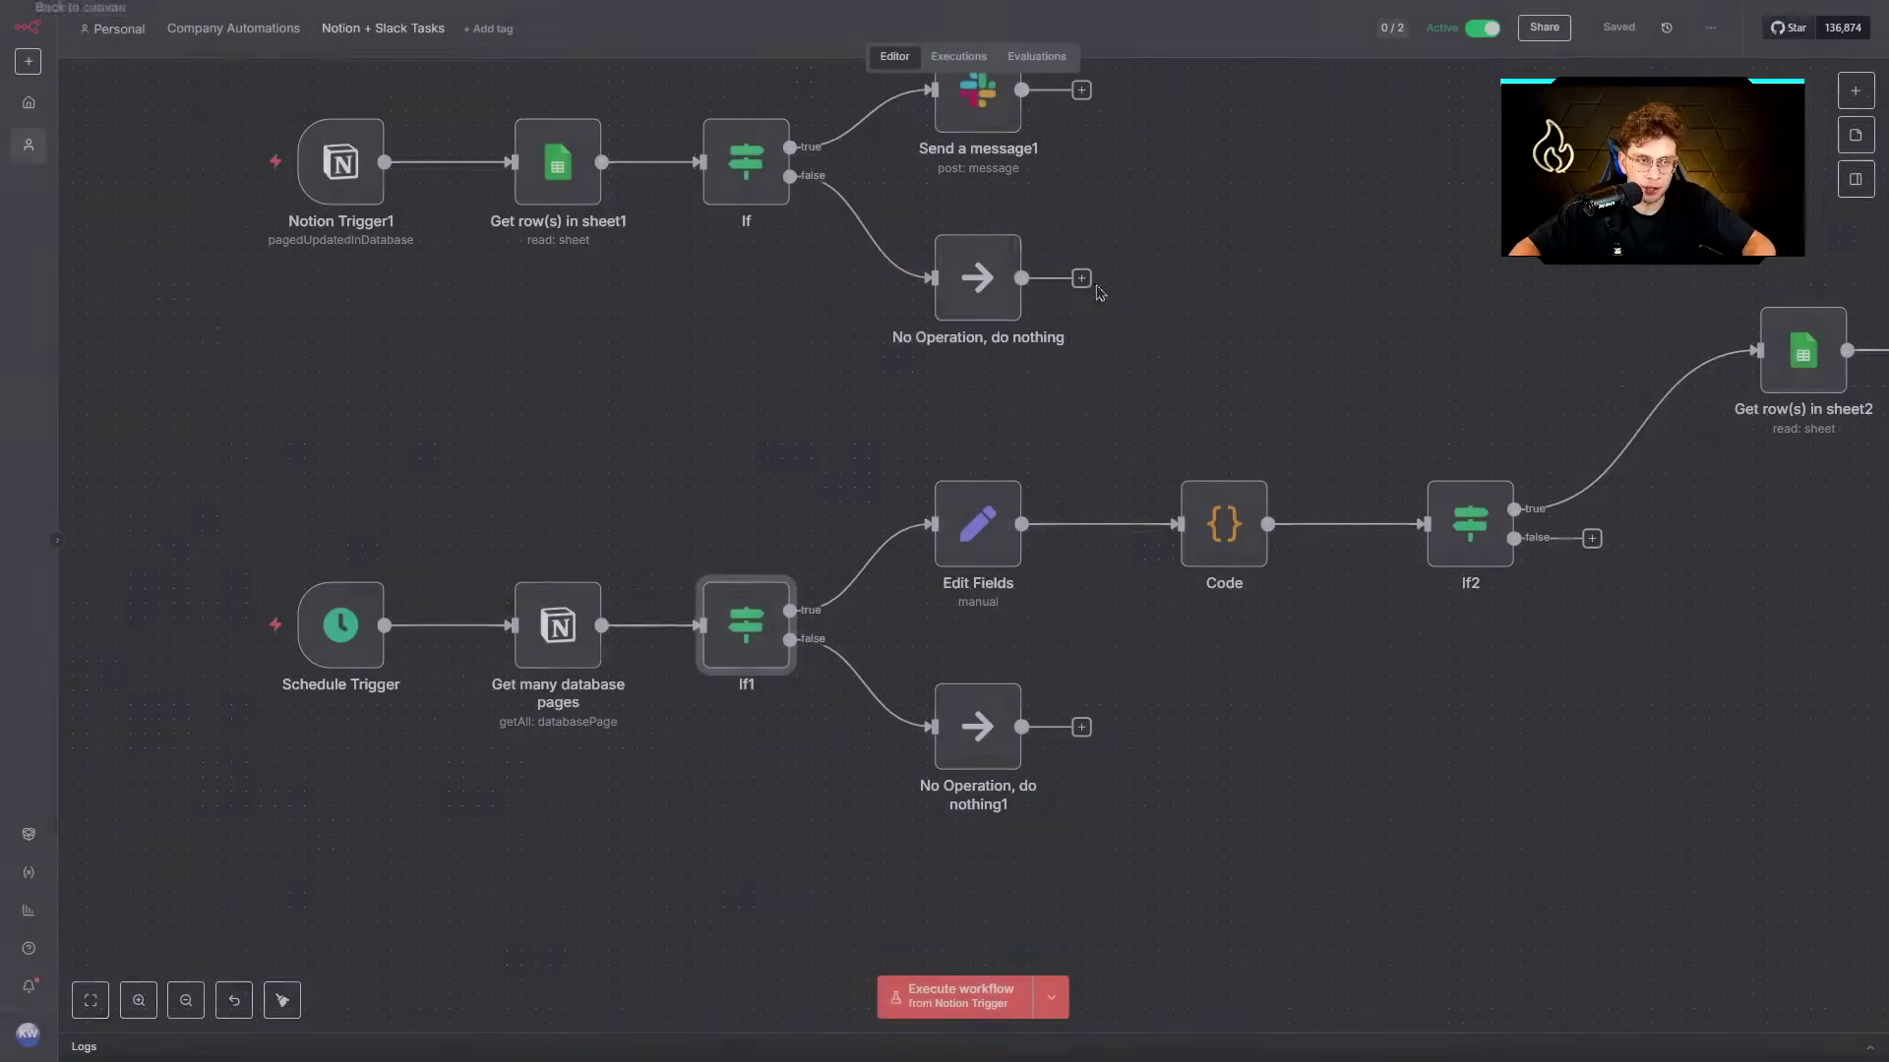
Check the hour-range conditions in the If2 node of the scheduled workflow.
scroll(1141, 728, "right", 2)
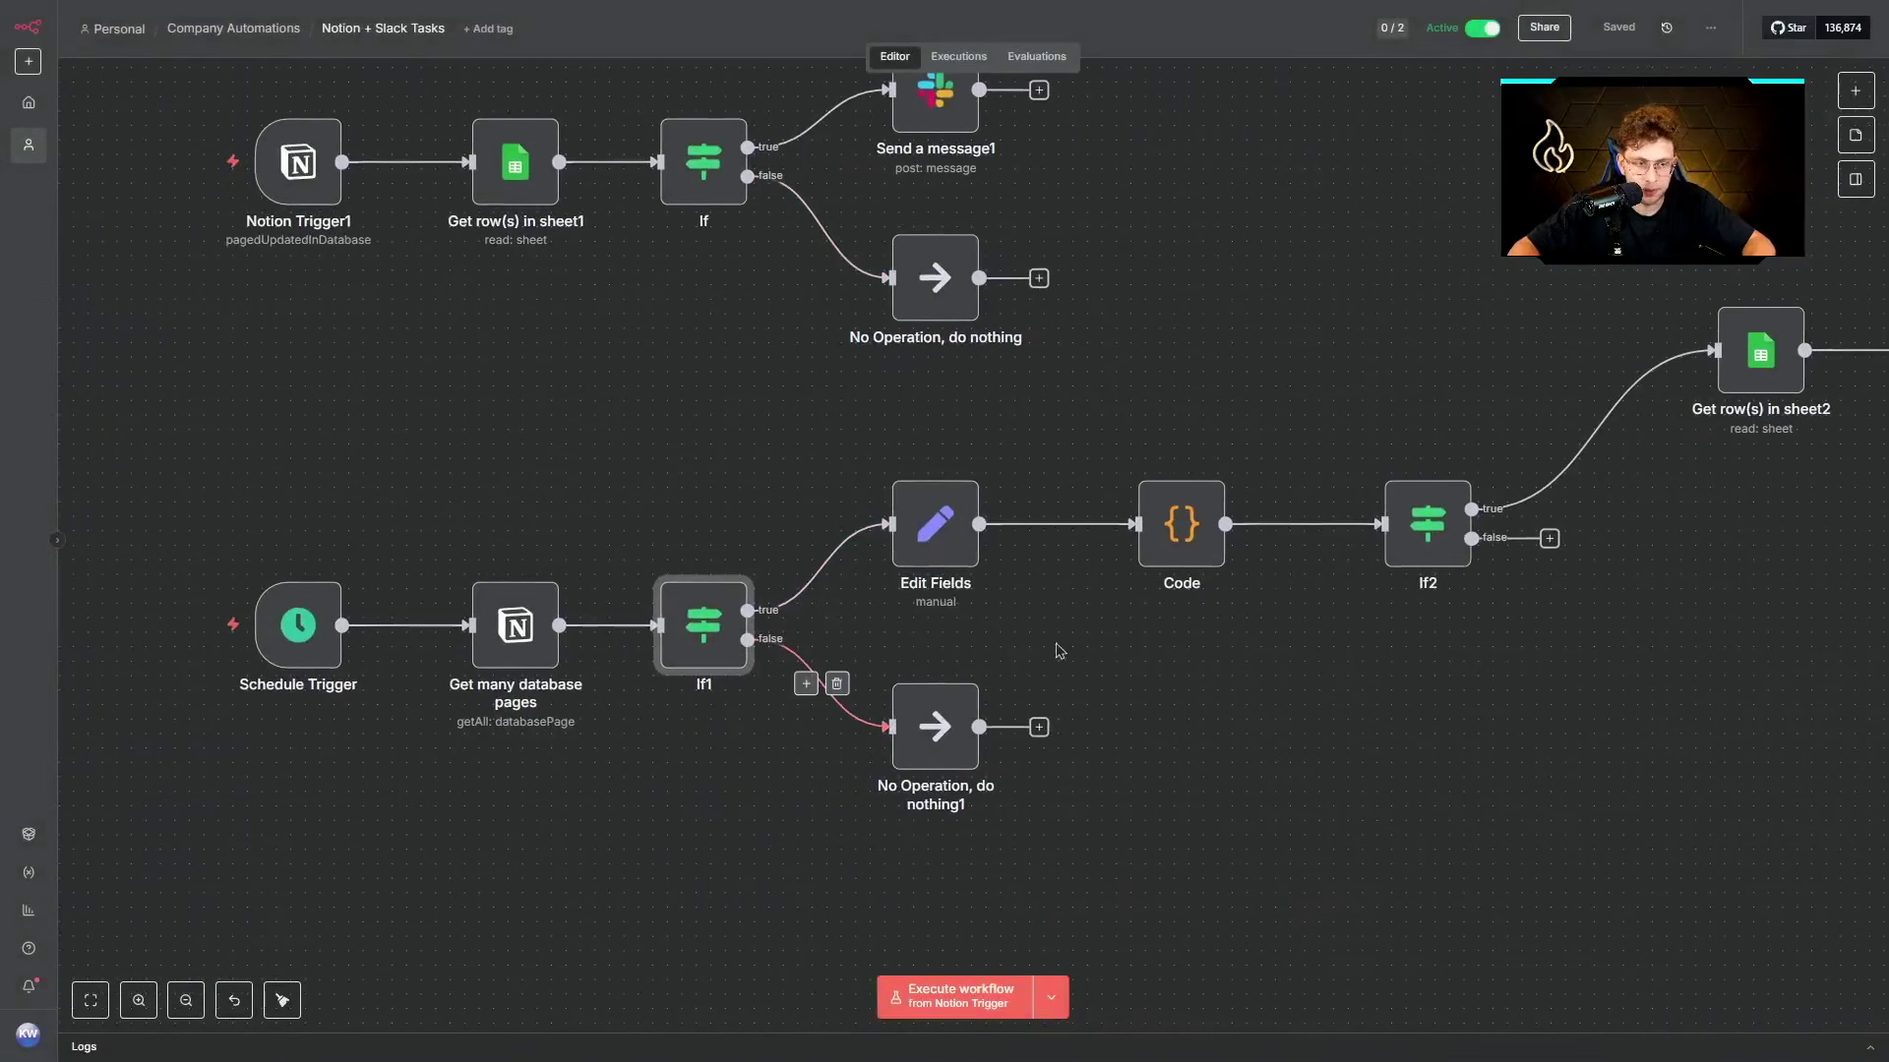
scroll(1094, 644, "right", 5)
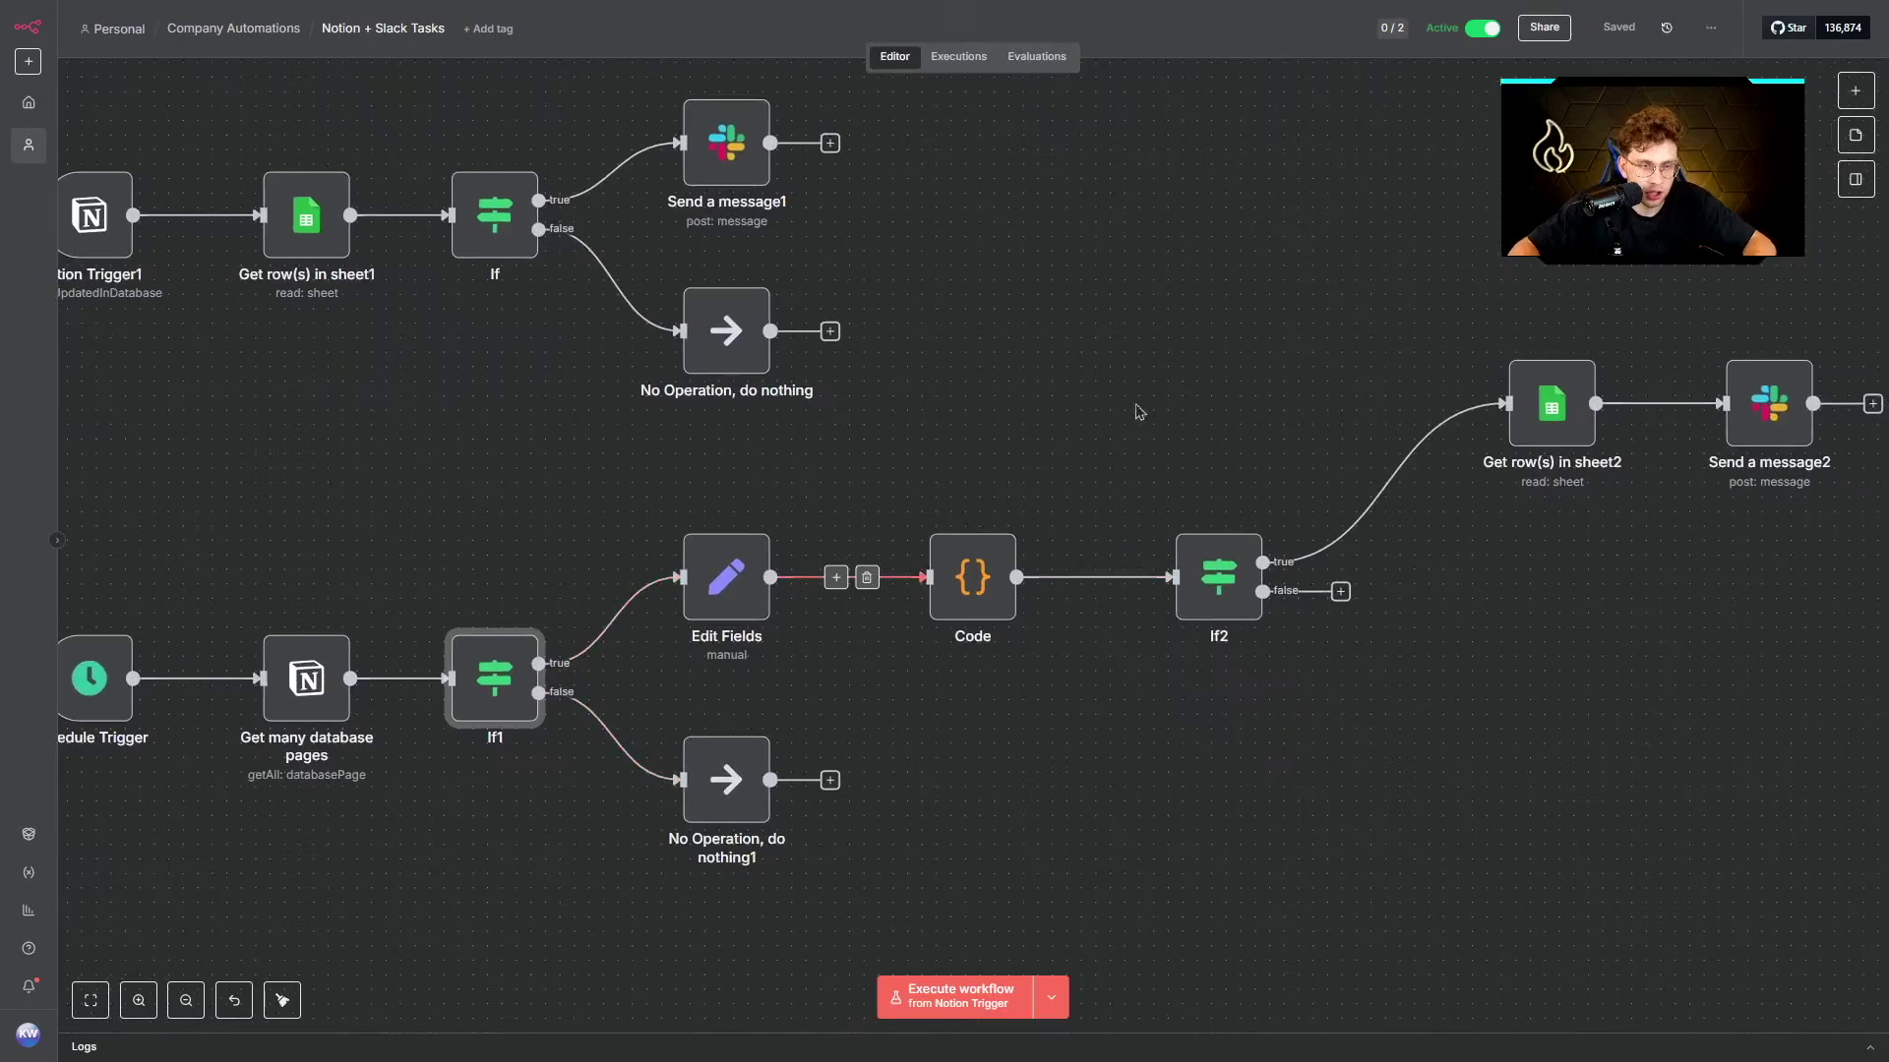
scroll(1241, 635, "right", 4)
double_click(1038, 615)
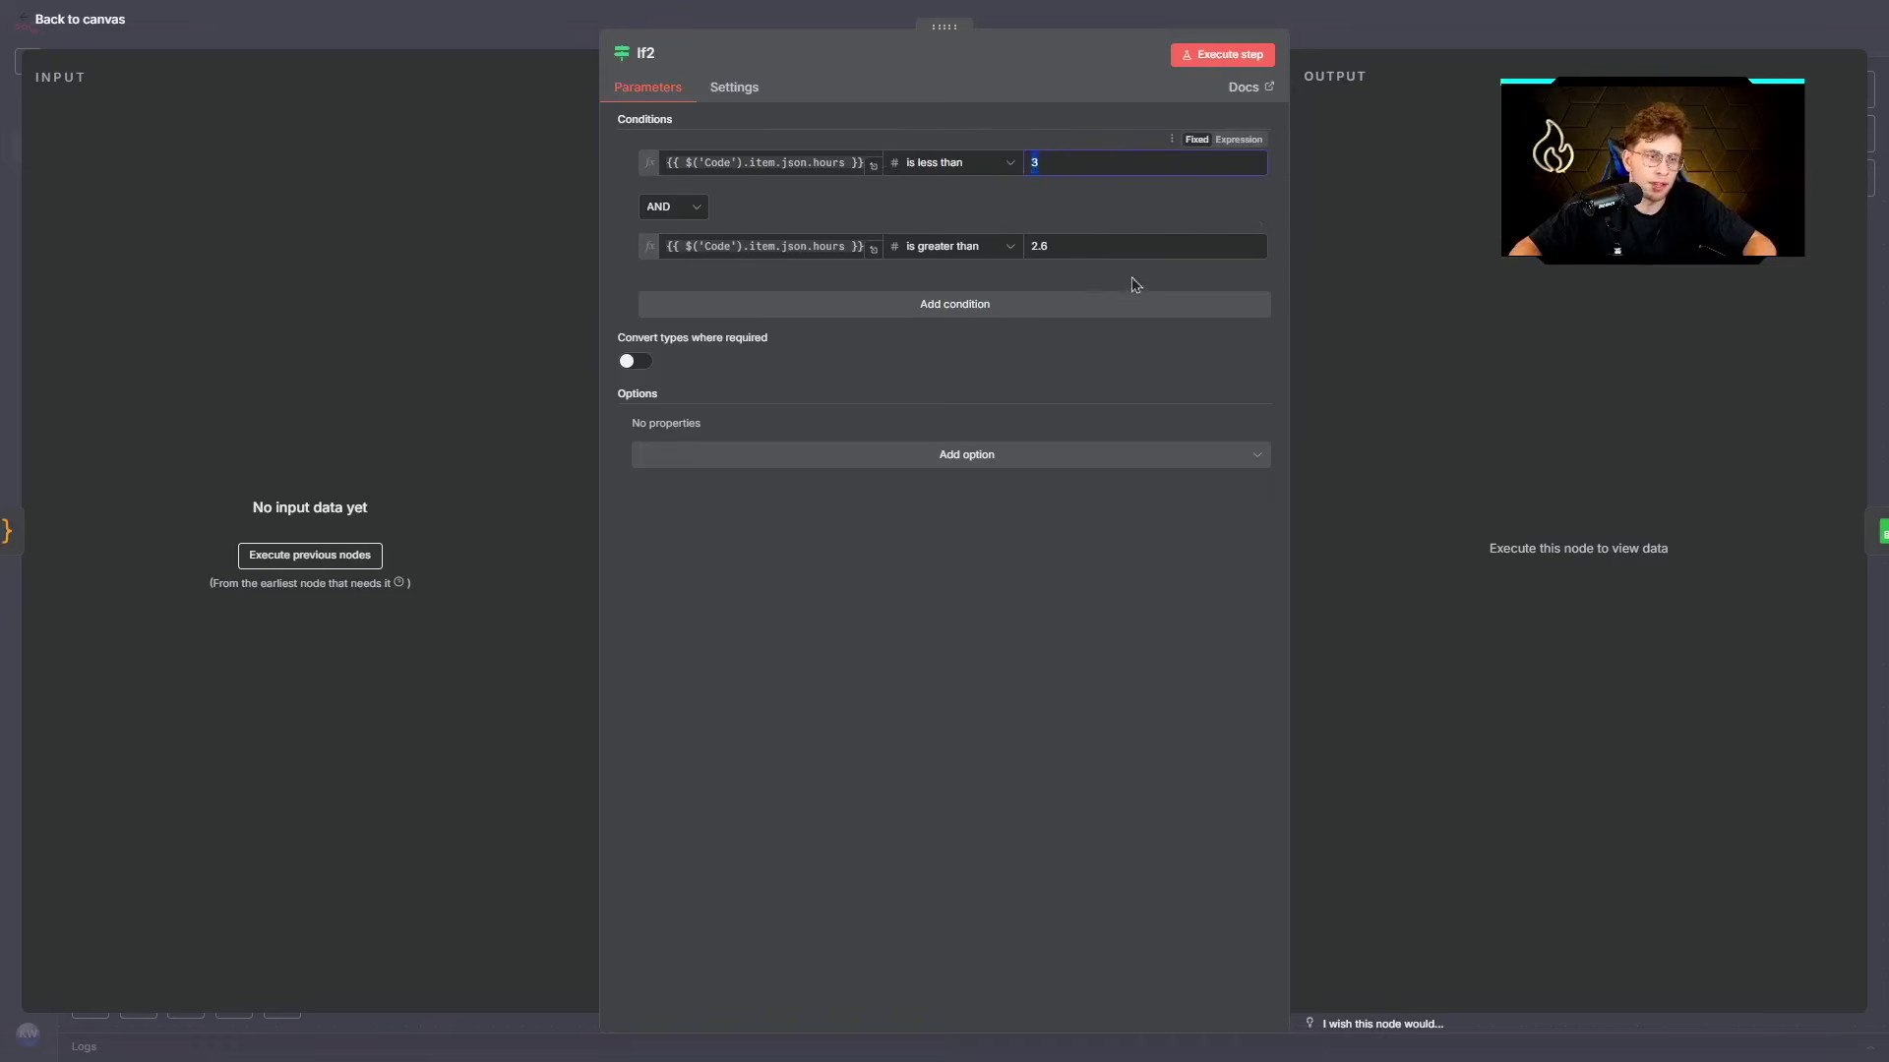
left_click(98, 32)
Check the Schedule Trigger's interval, then look over the scheduled workflow's final Slack message branch.
scroll(536, 527, "left", 3)
double_click(248, 722)
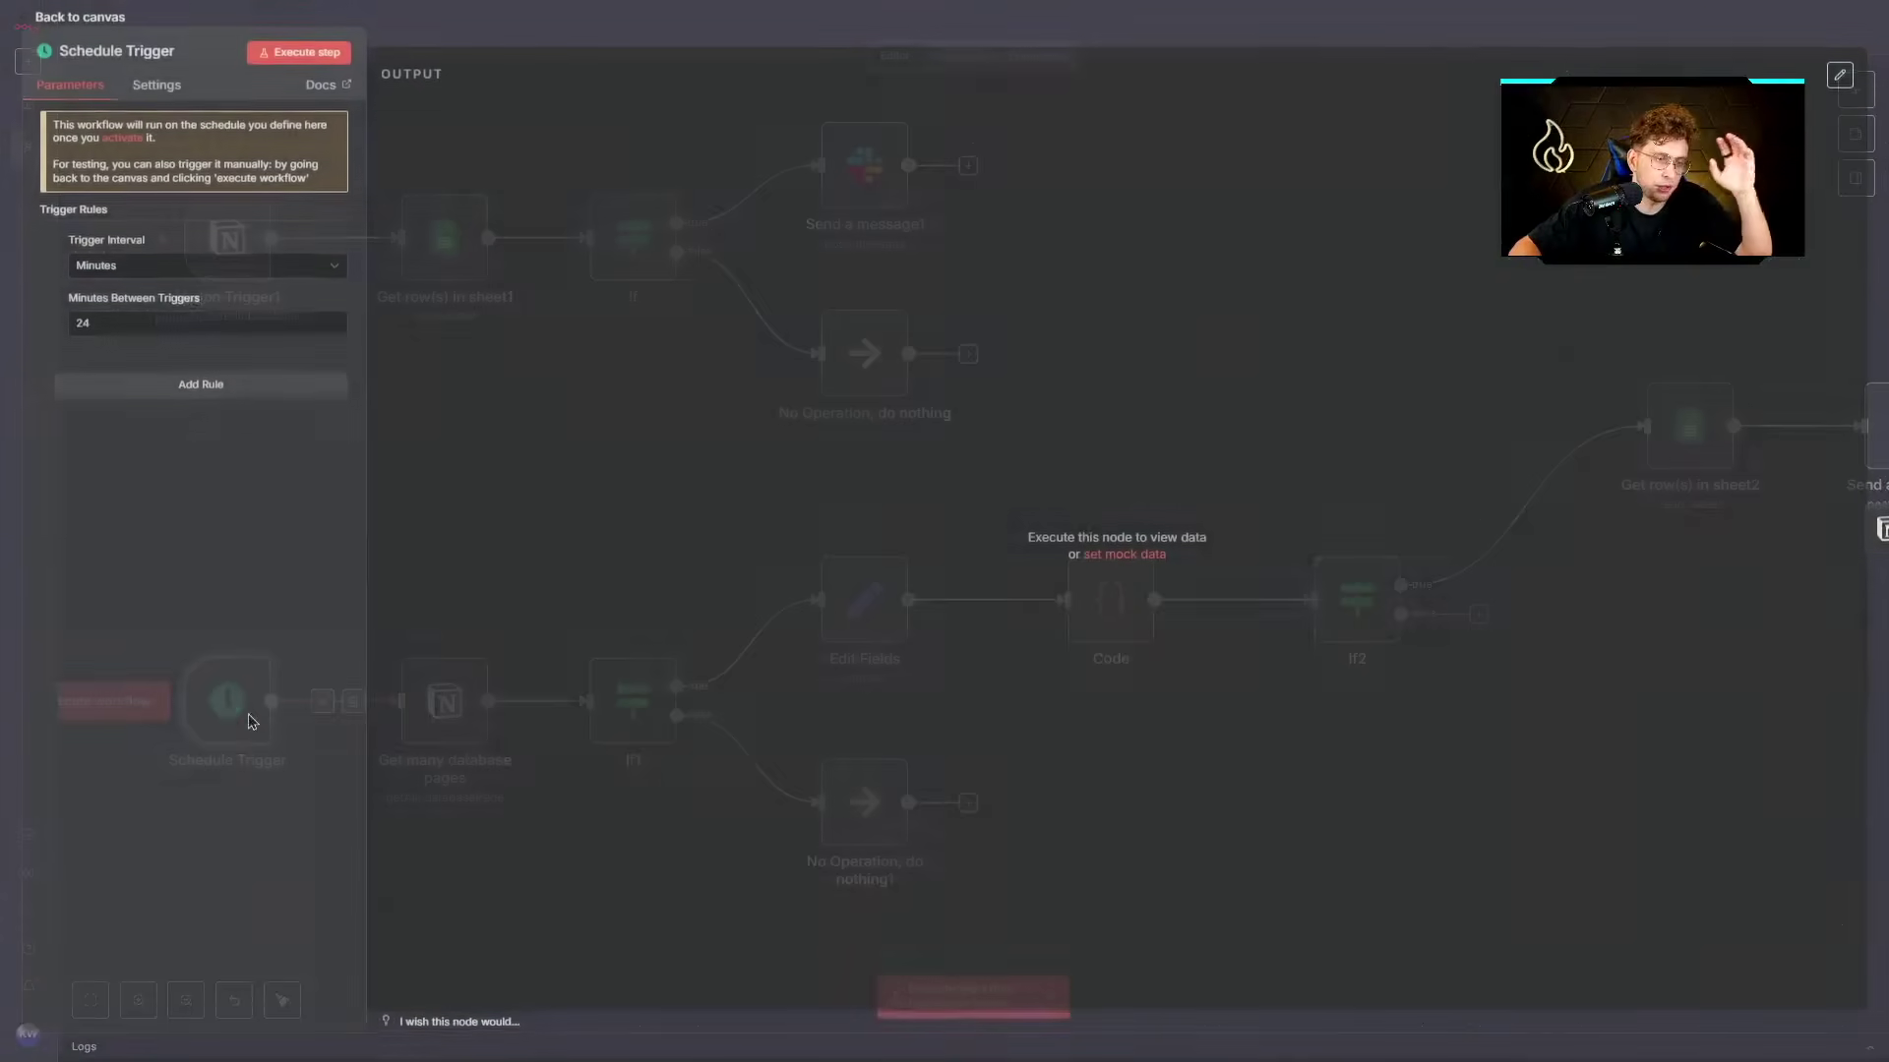
left_click(56, 25)
scroll(1252, 387, "right", 4)
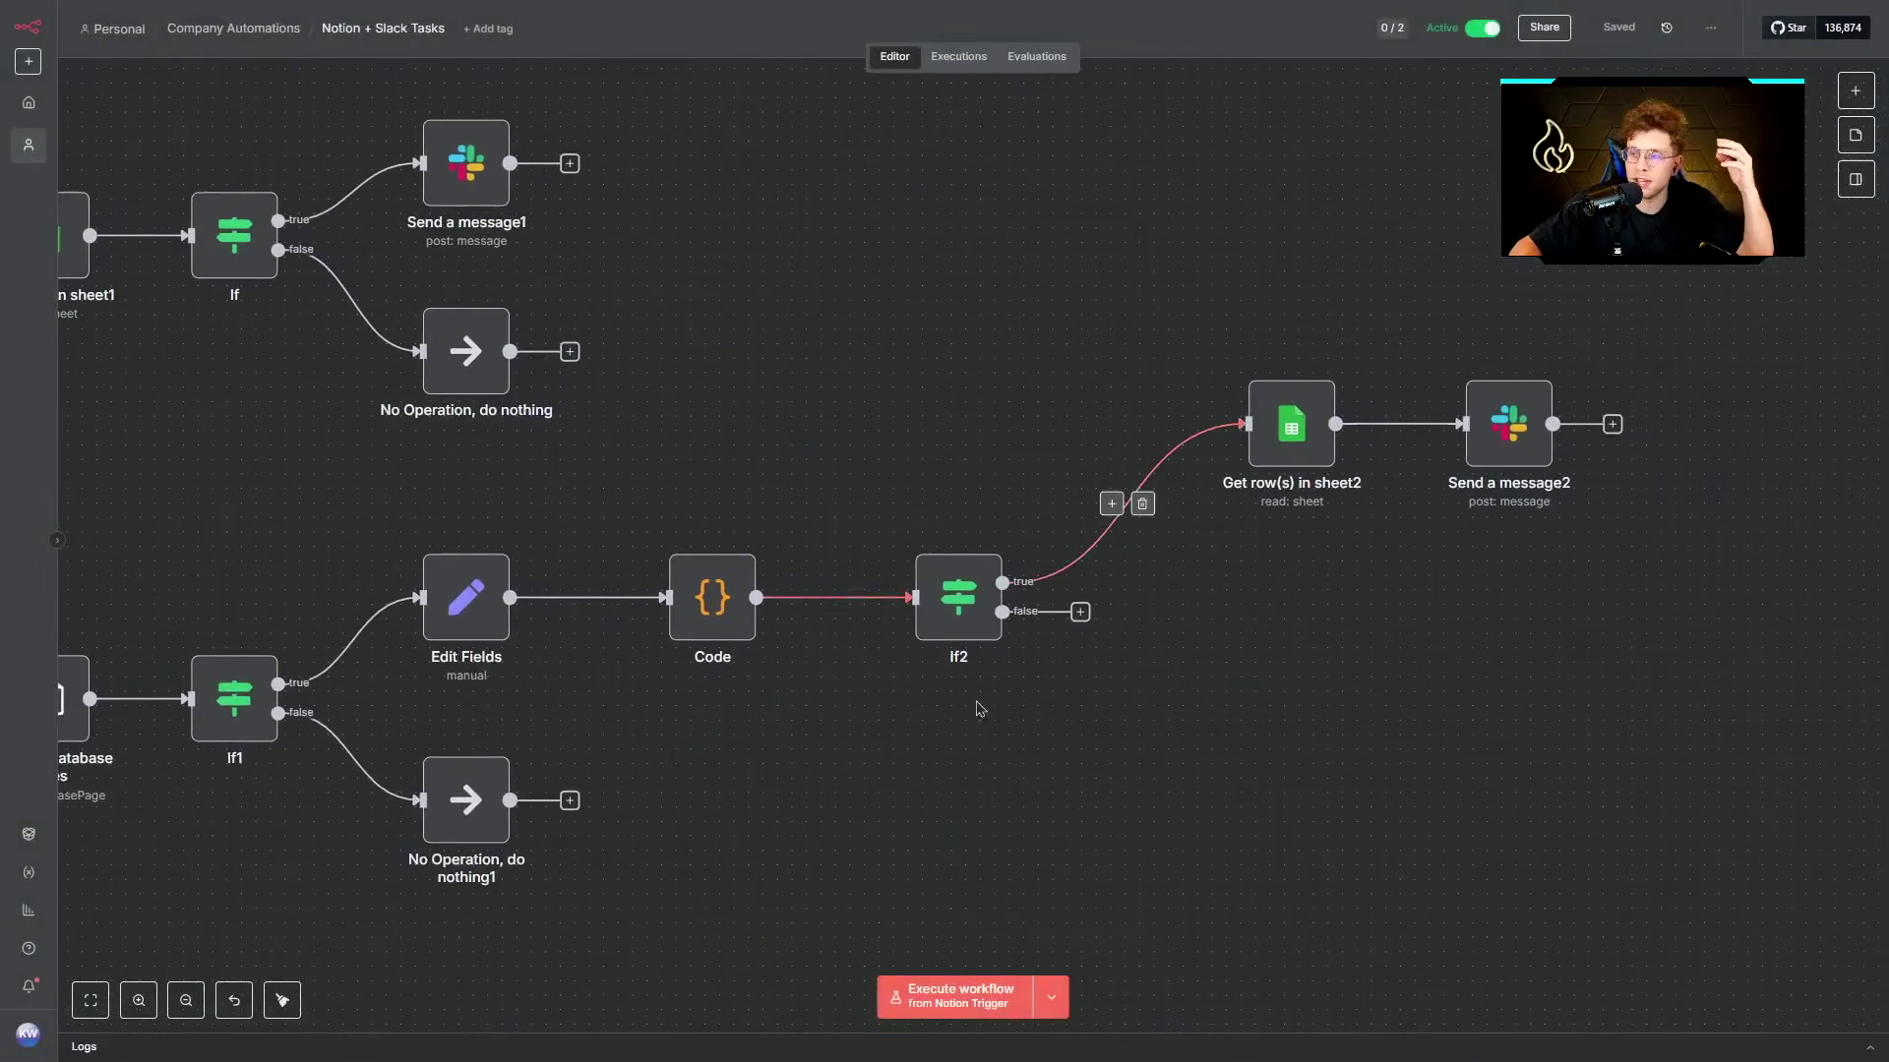
Check the Google Sheets lookup settings in the Get row(s) in sheet2 node after If2's true branch.
scroll(725, 356, "right", 3)
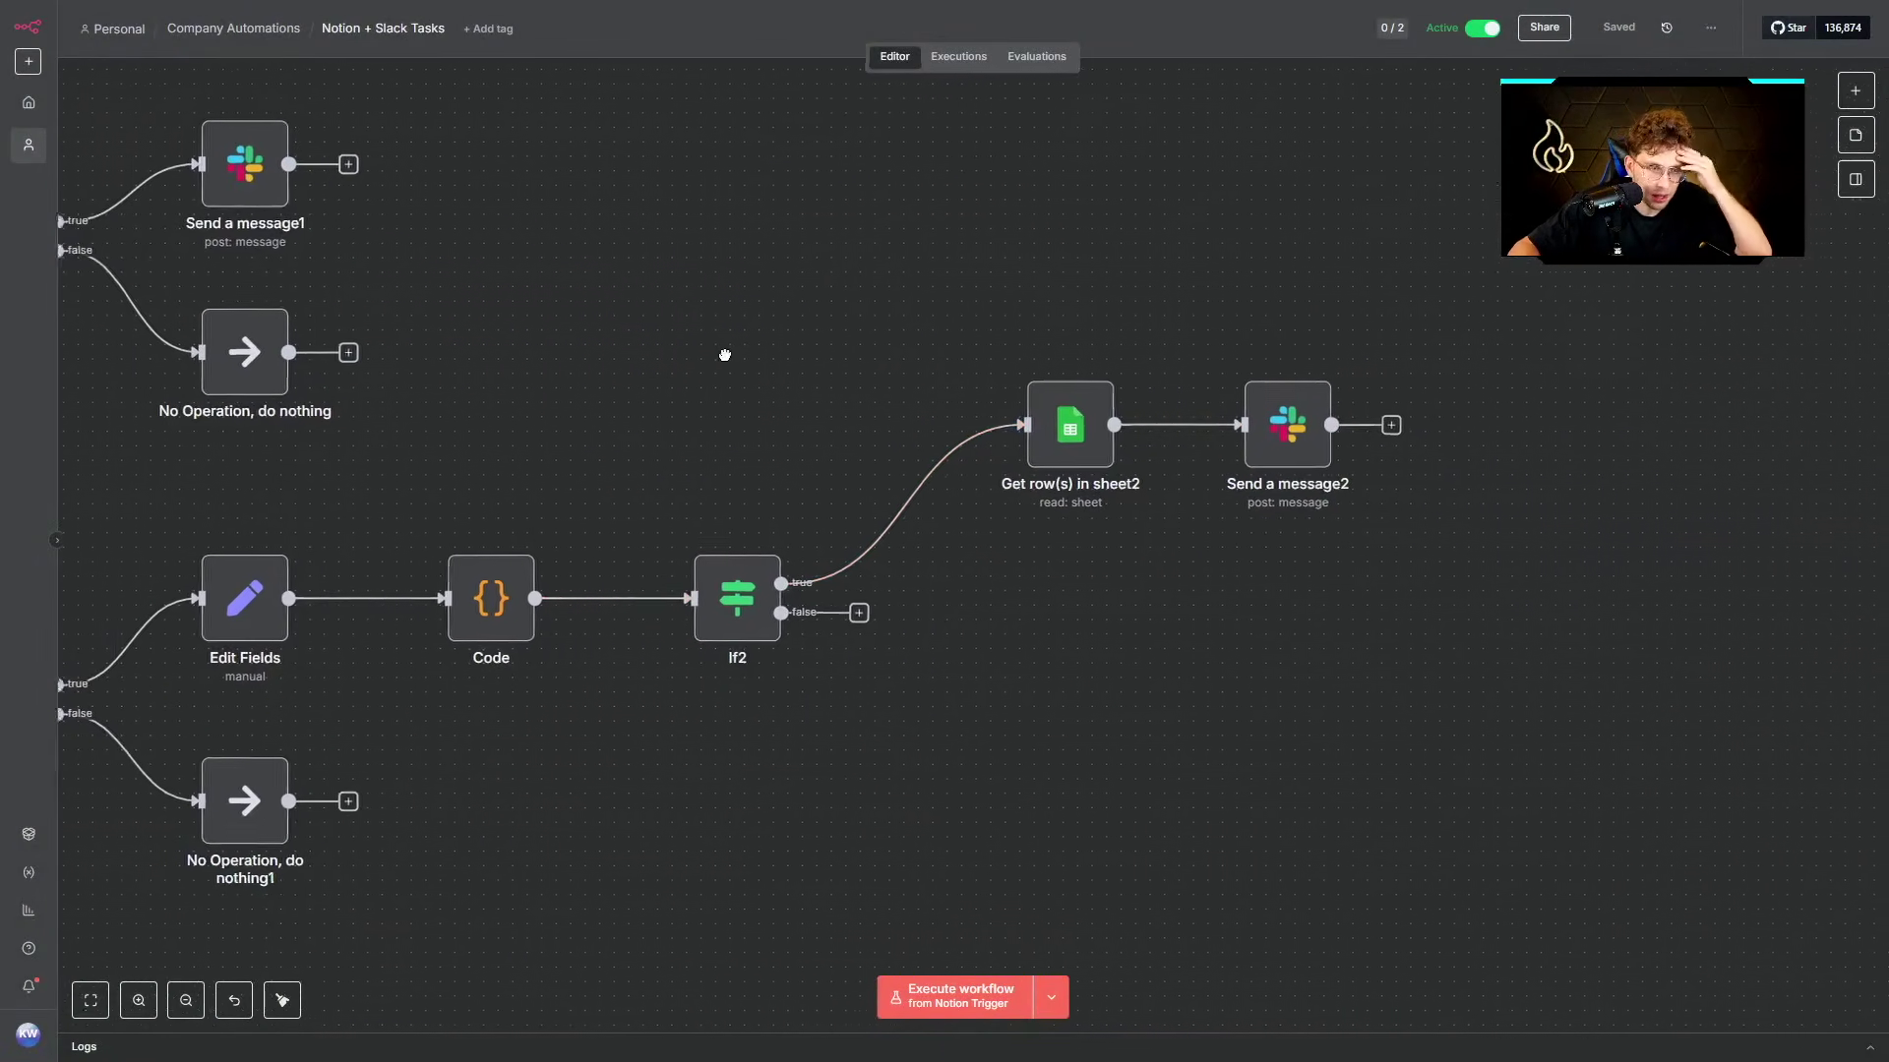
left_click_drag(725, 355, 661, 362)
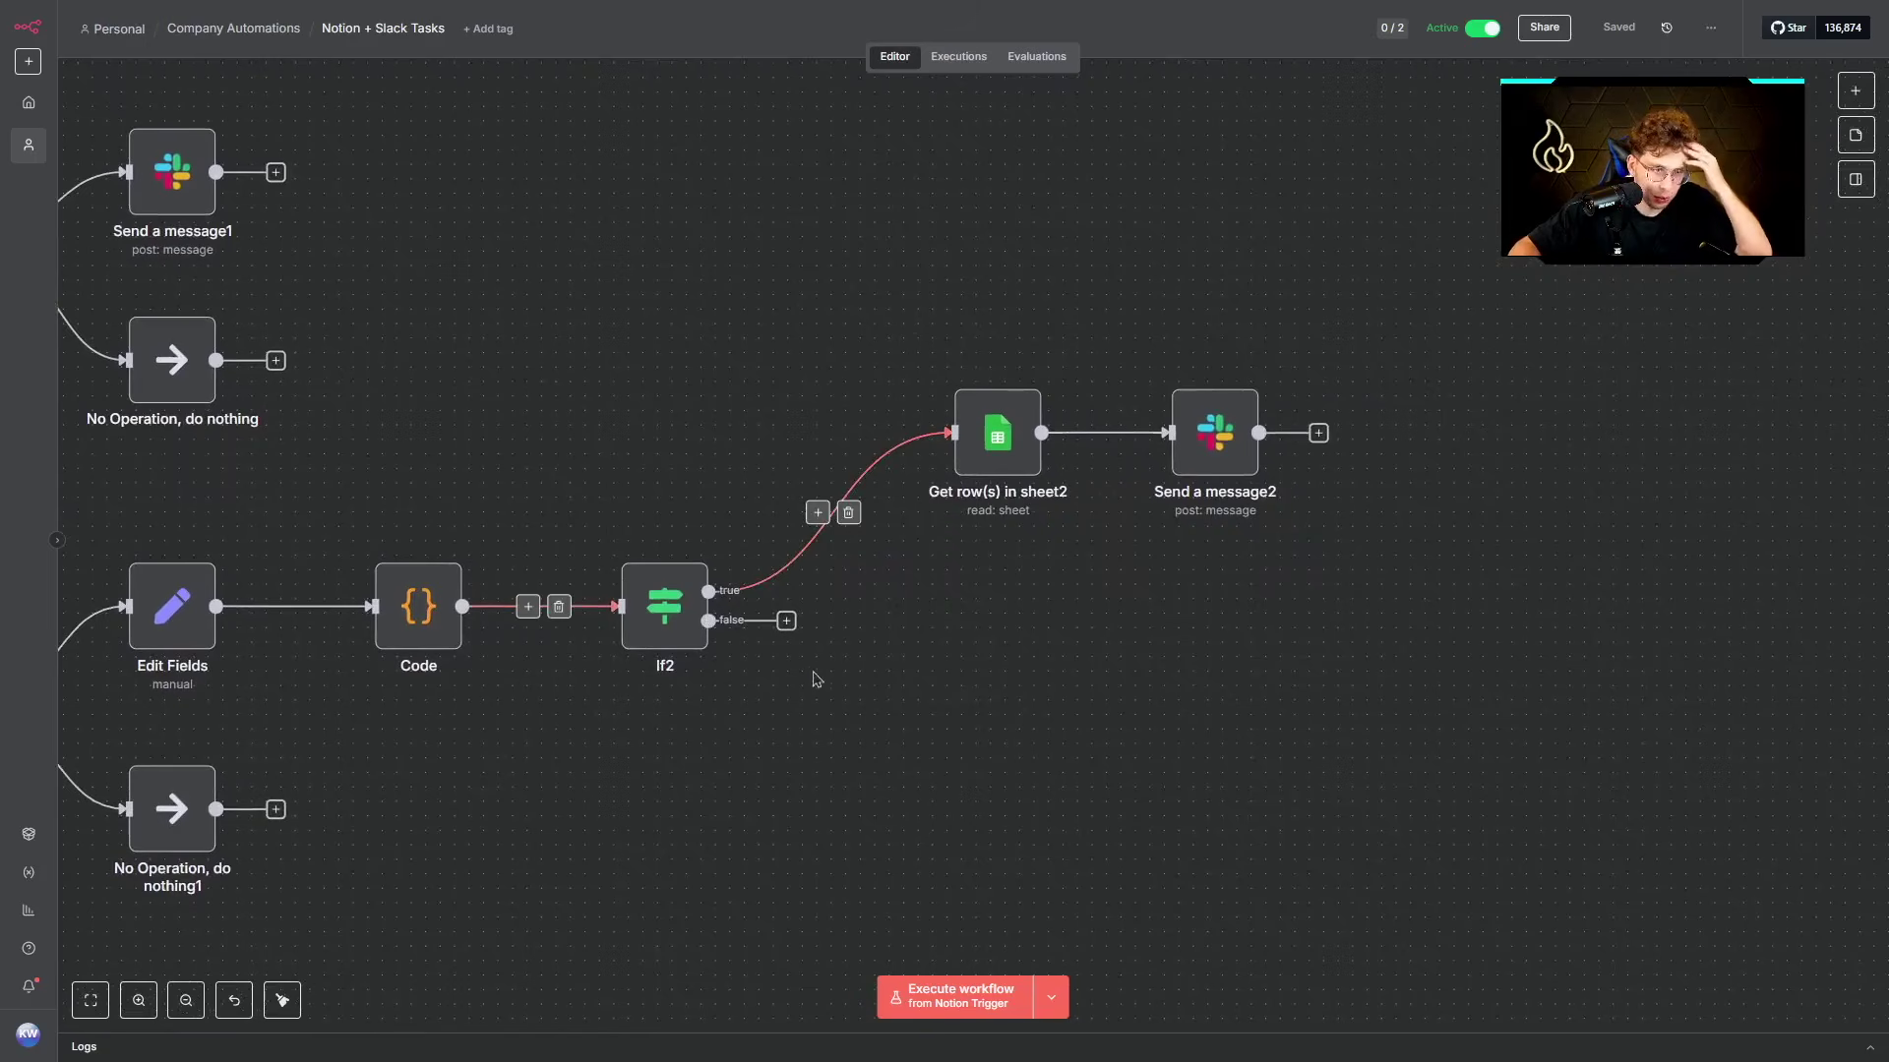
scroll(1092, 257, "right", 1)
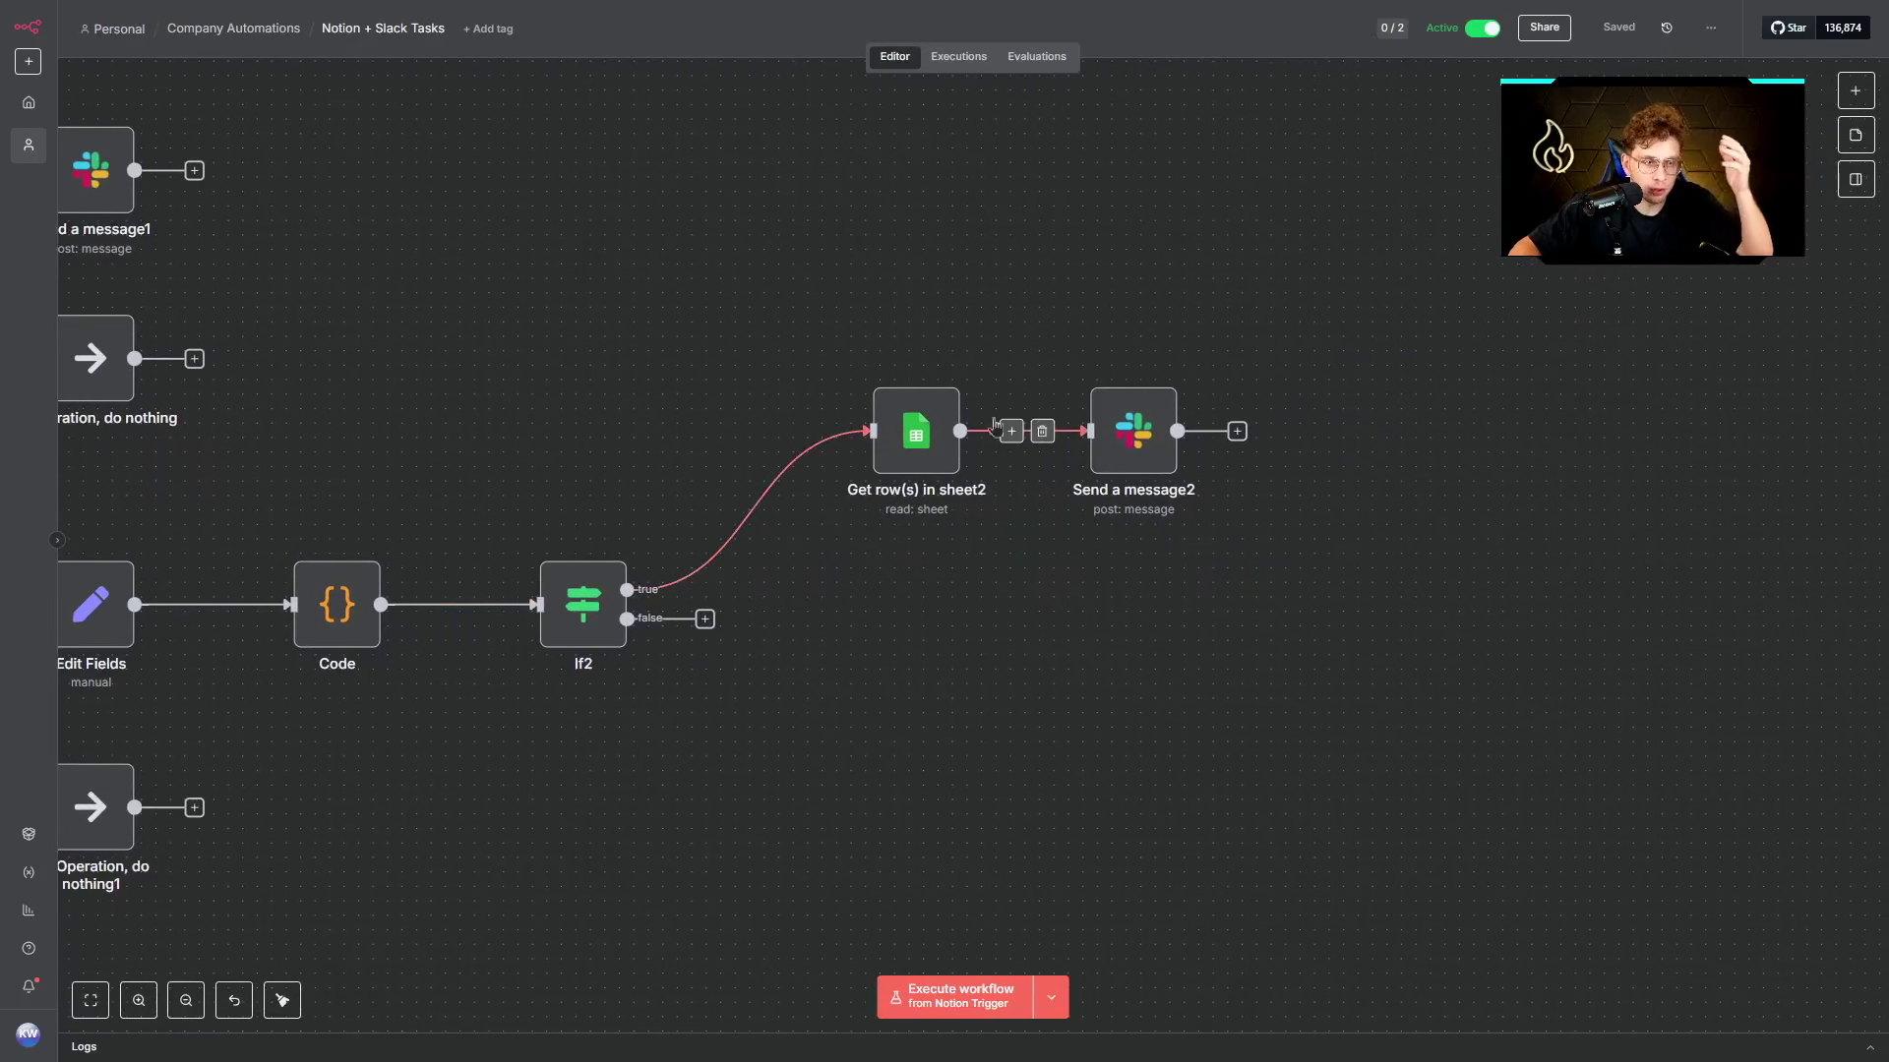
double_click(916, 430)
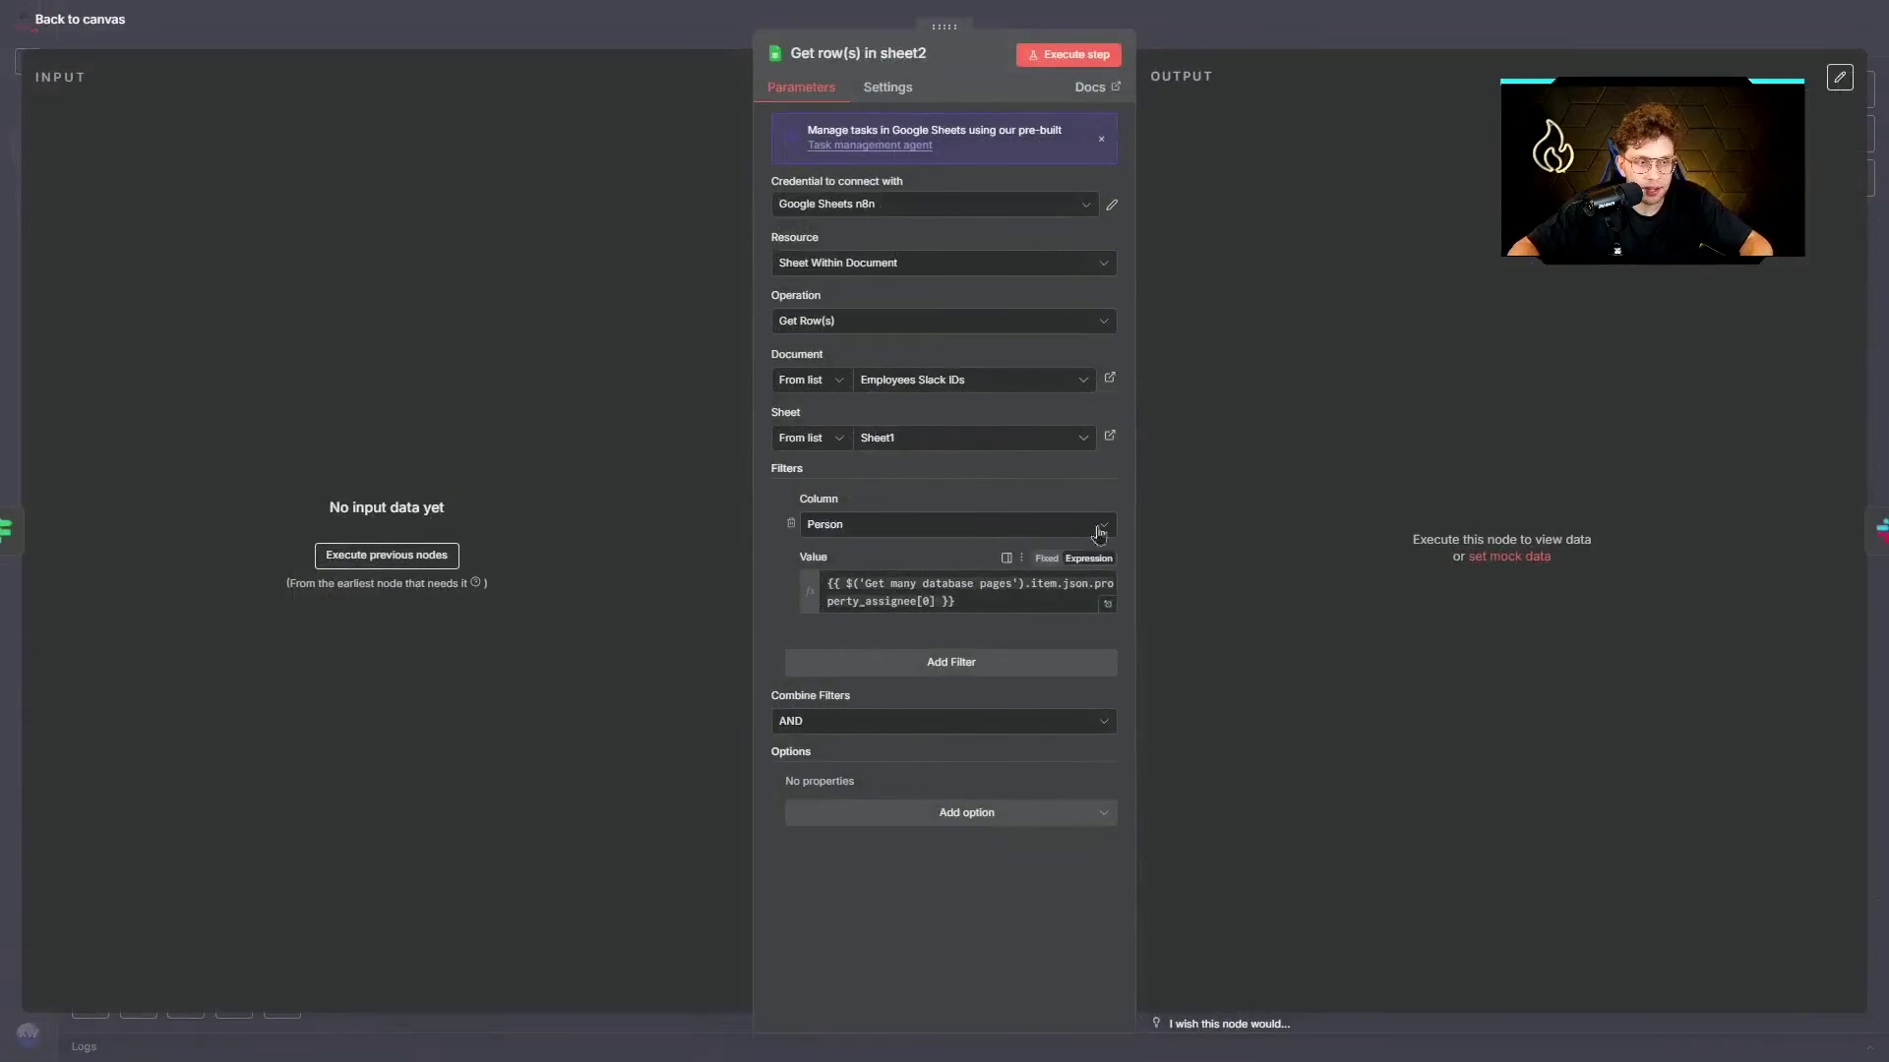
key("Escape")
Read the full Blocks expression in the Send a message2 Slack node, then return to an overview of the whole workflow.
double_click(1160, 458)
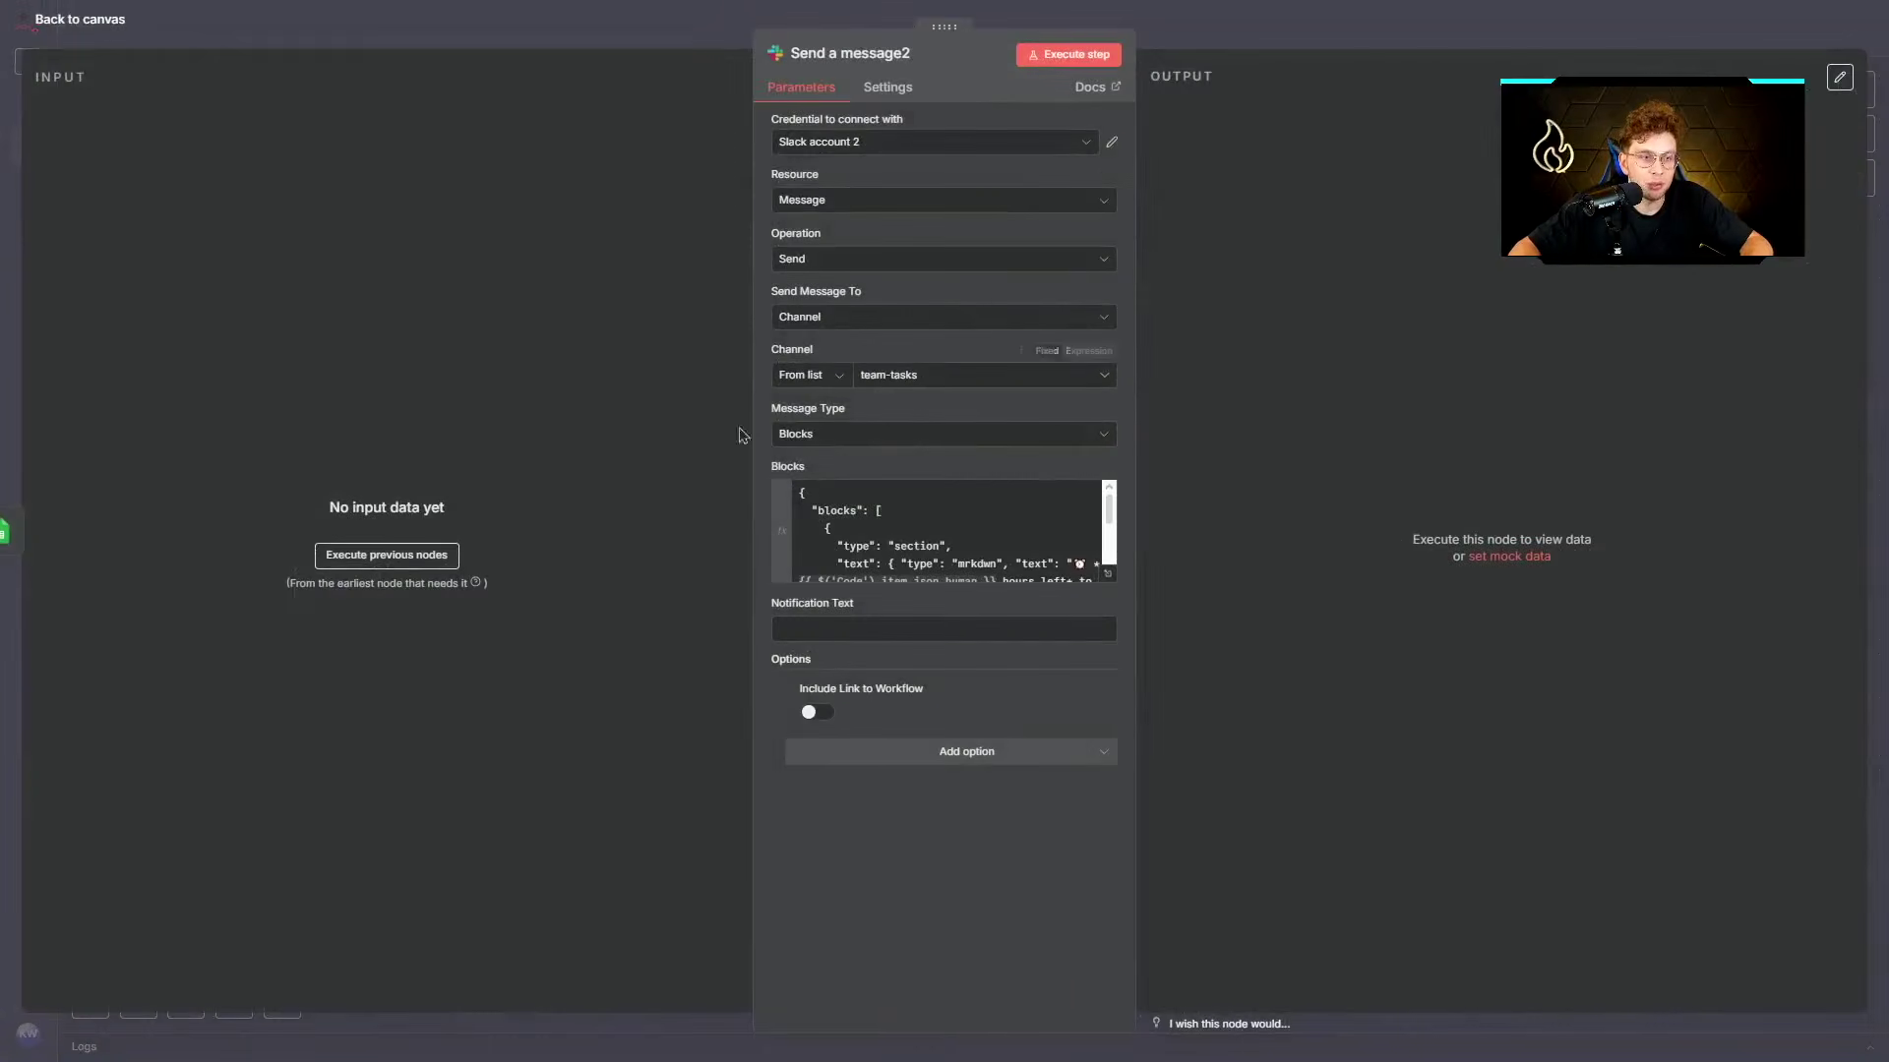
scroll(1085, 555, "down", 4)
left_click(1108, 574)
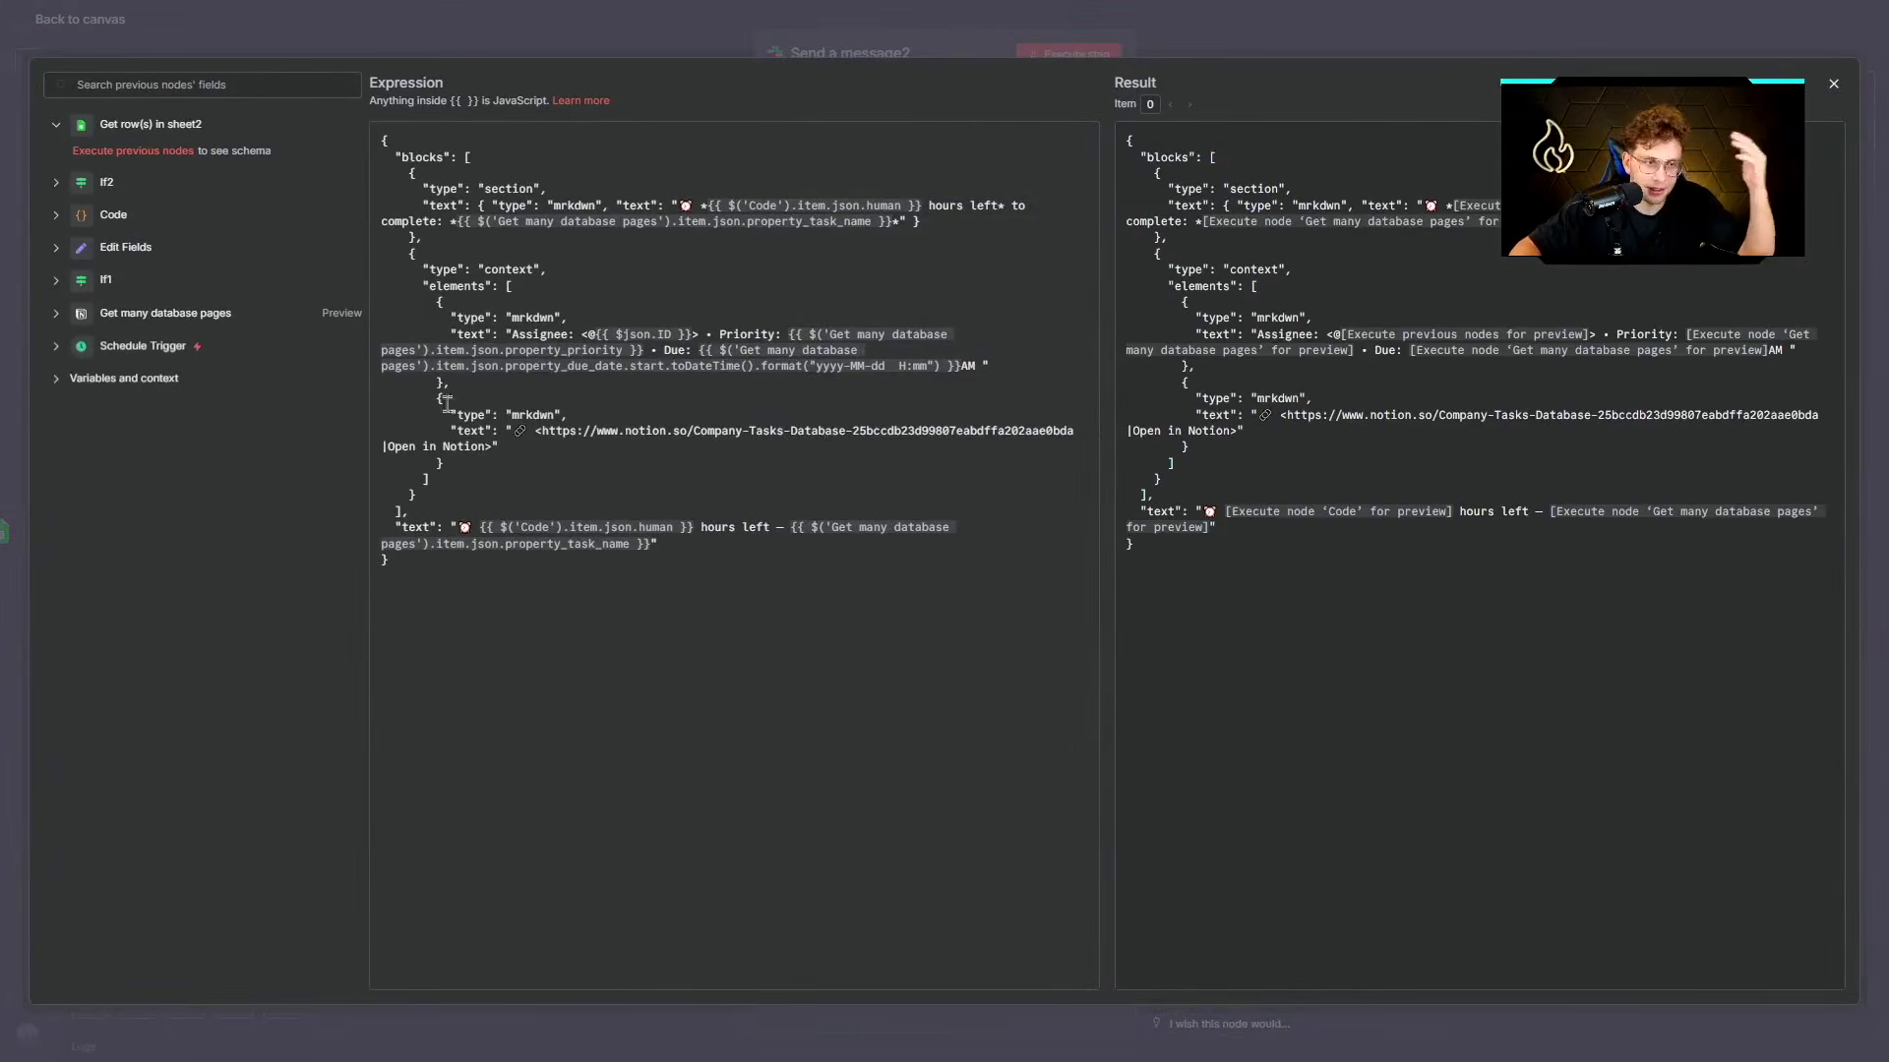
left_click(526, 38)
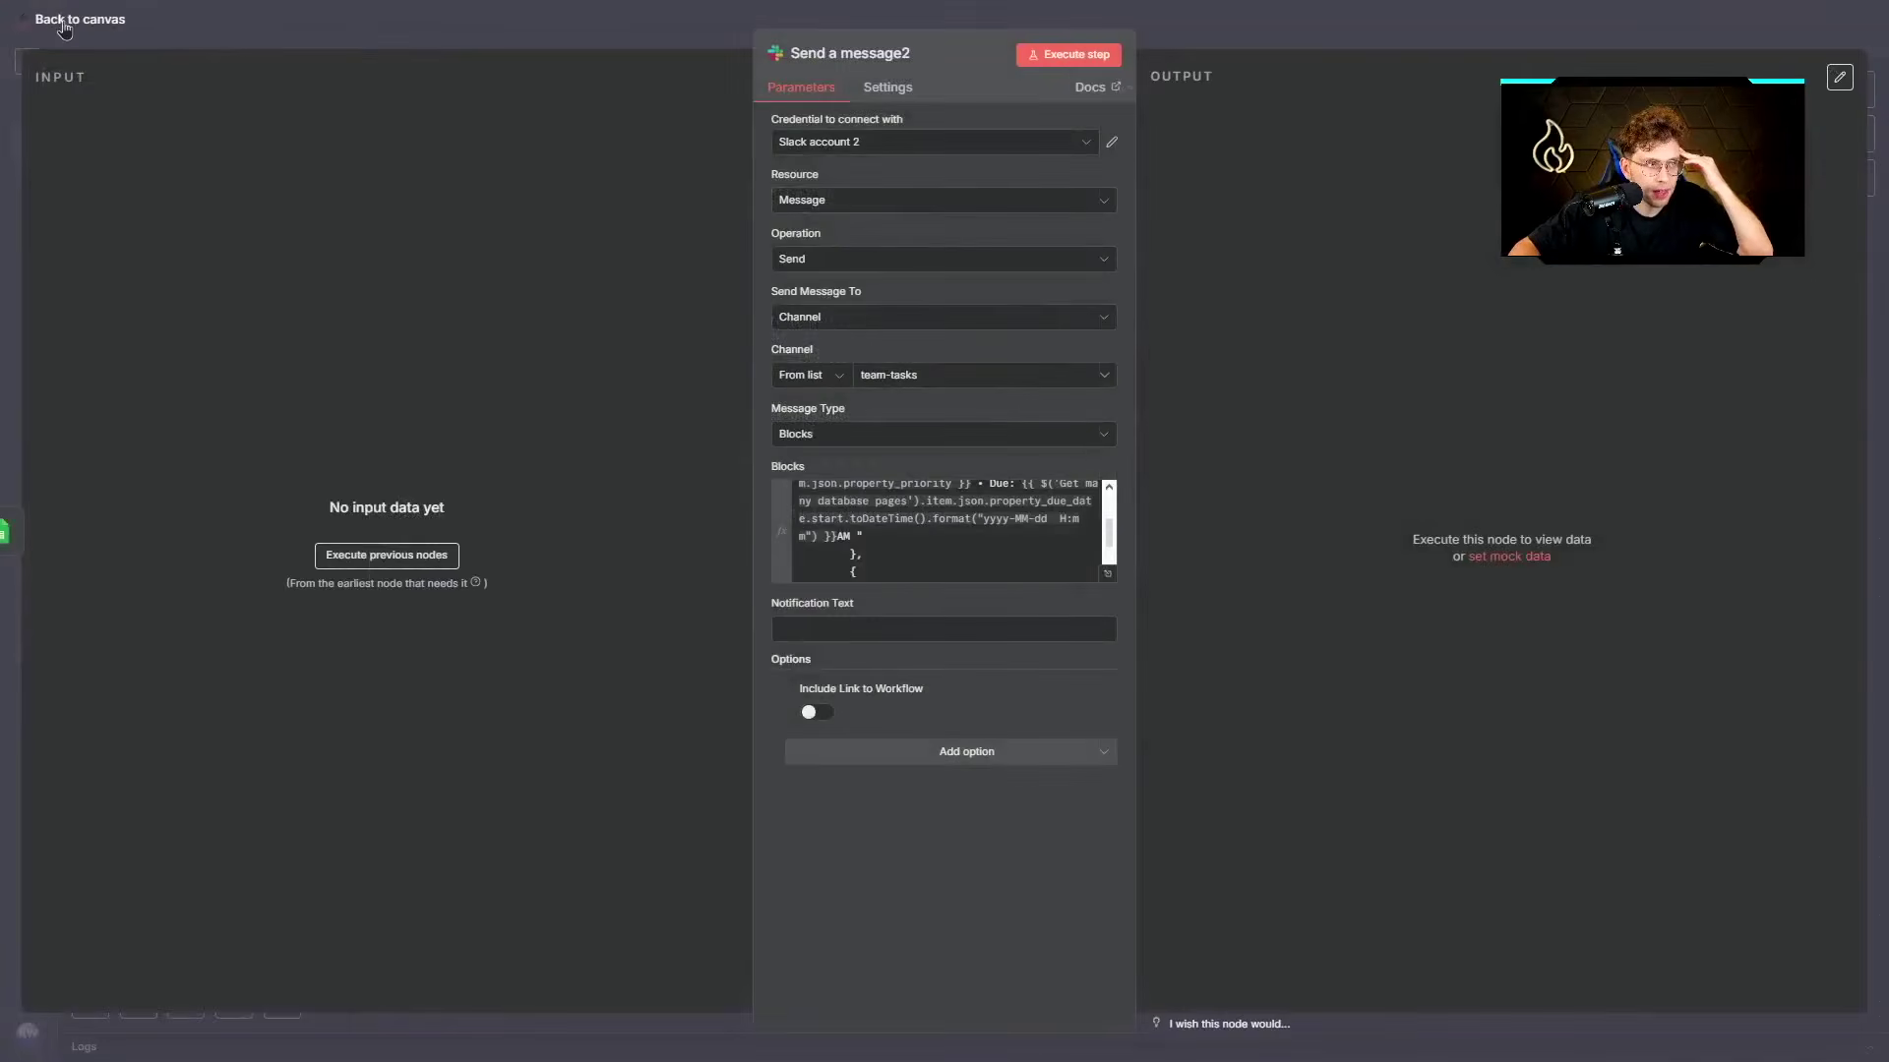
left_click(63, 22)
left_click_drag(622, 183, 1160, 224)
scroll(979, 236, "down", 8)
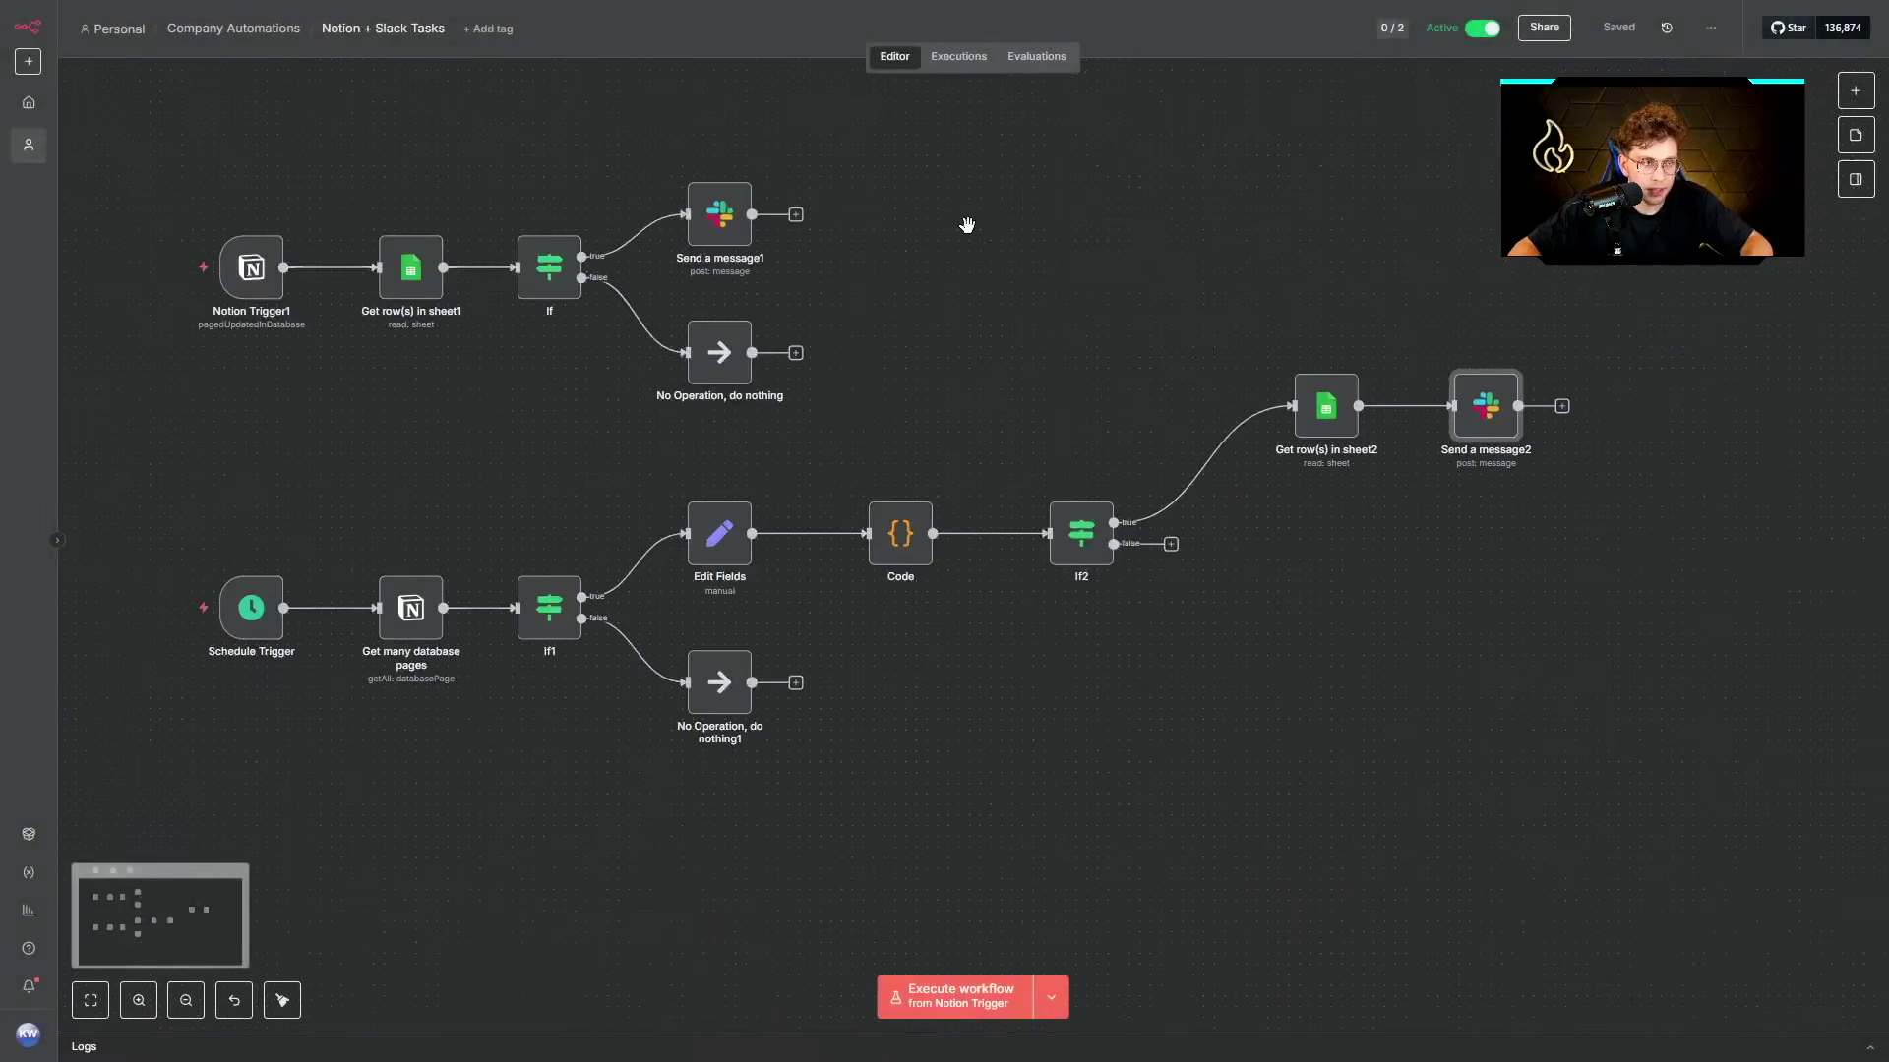
scroll(1139, 264, "up", 2)
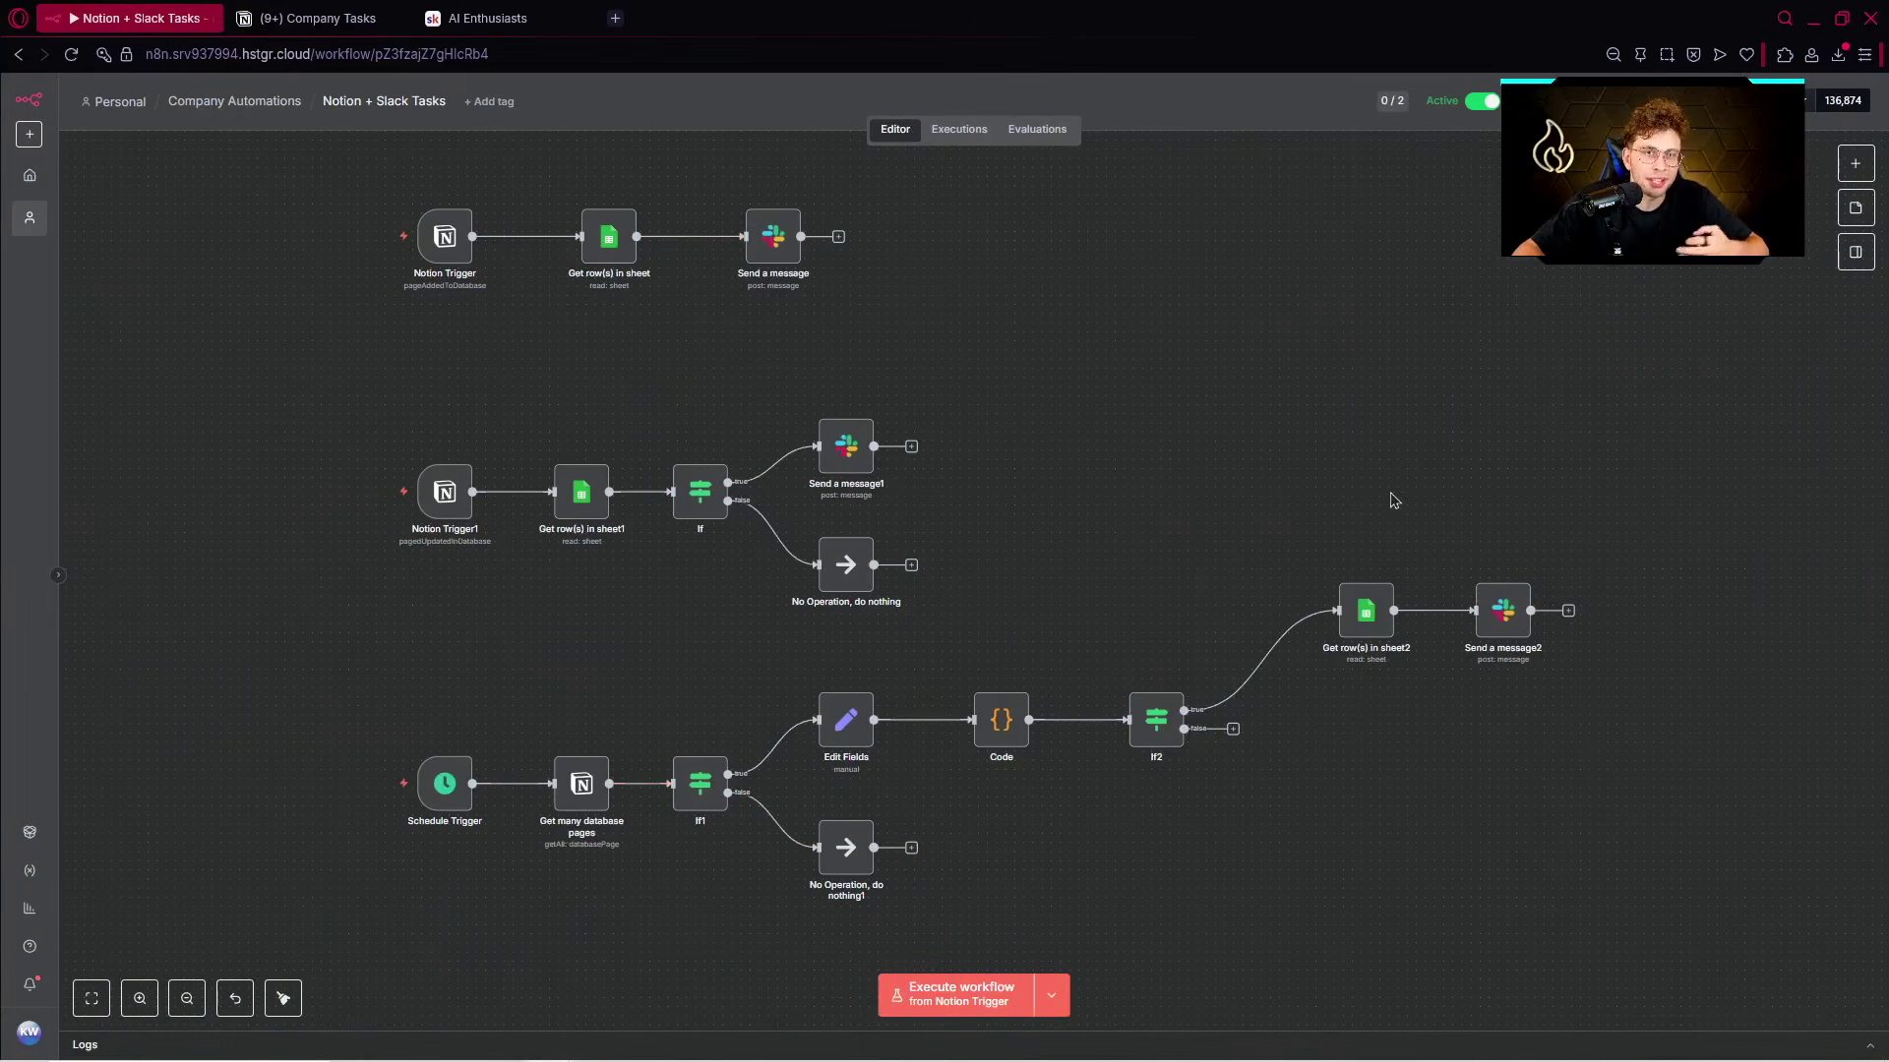
Switch to the AI Enthusiasts community on Skool and open the classroom lesson "3 Automations to save 10+ Hours Every Week".
left_click(488, 18)
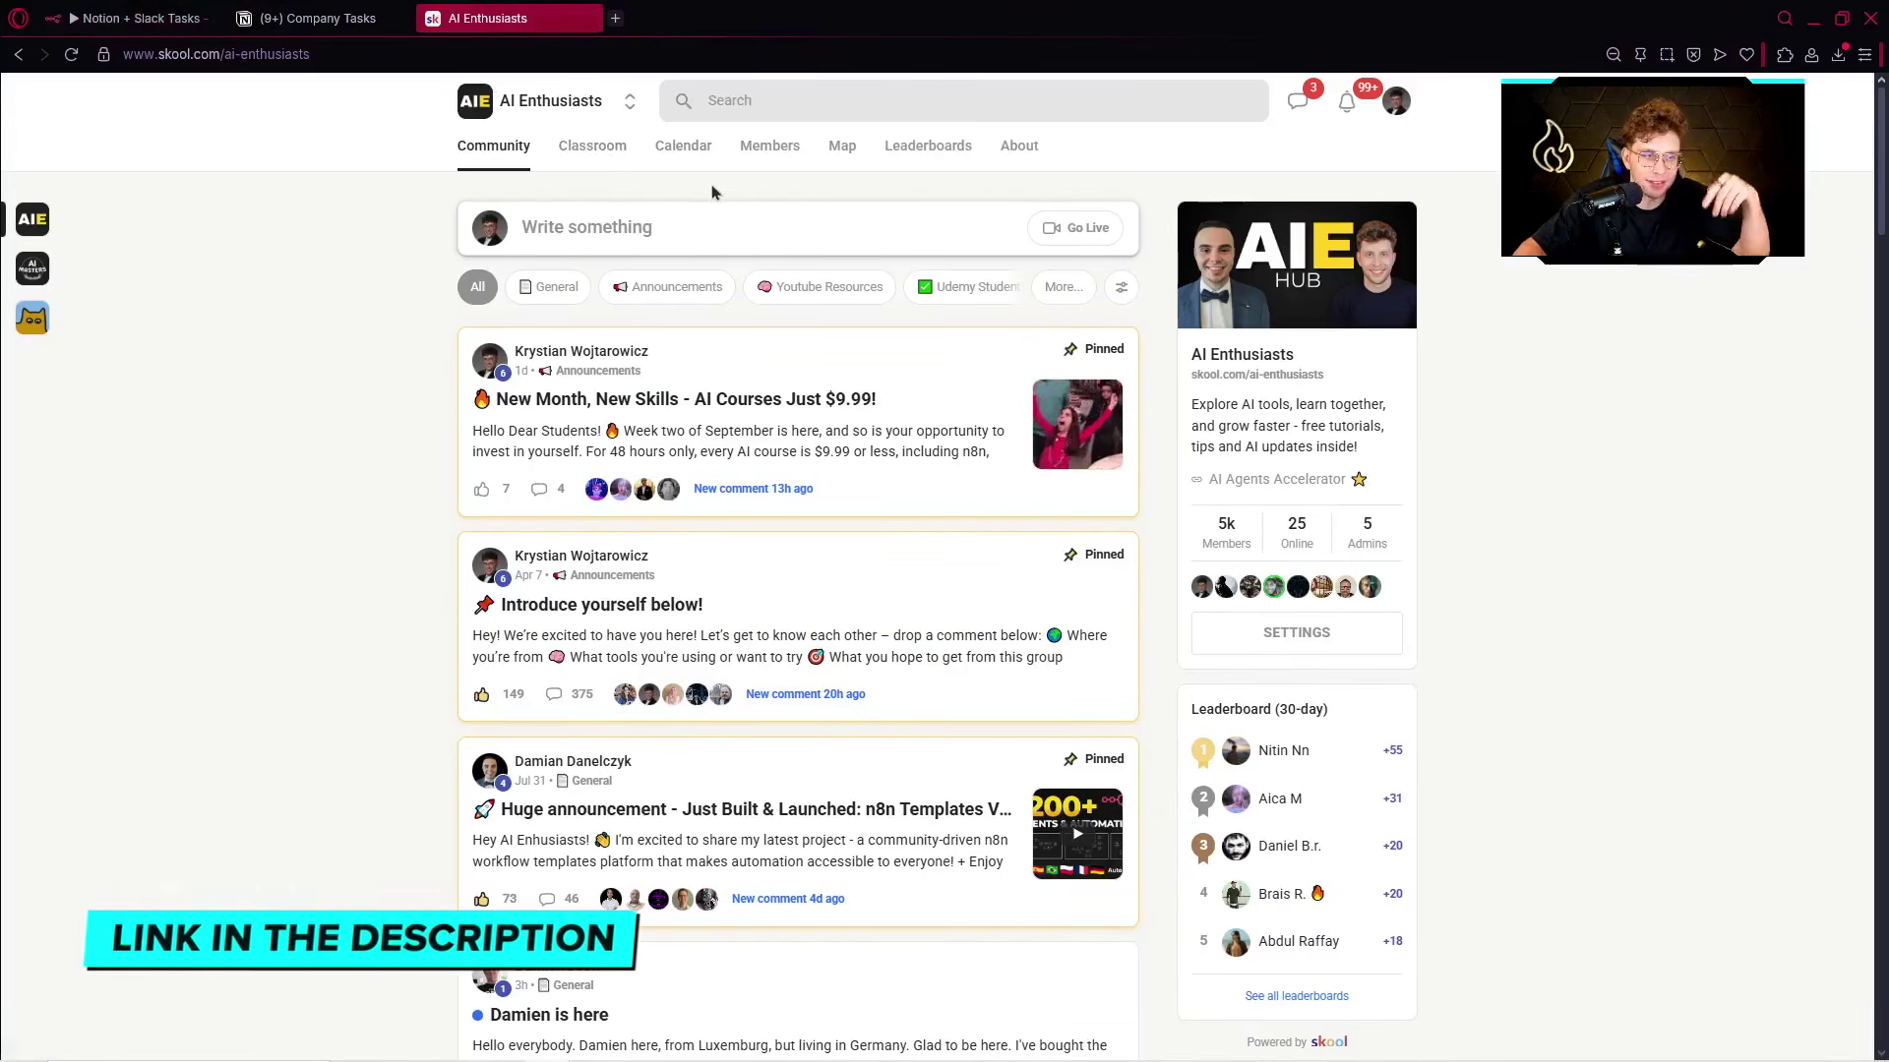
left_click(593, 148)
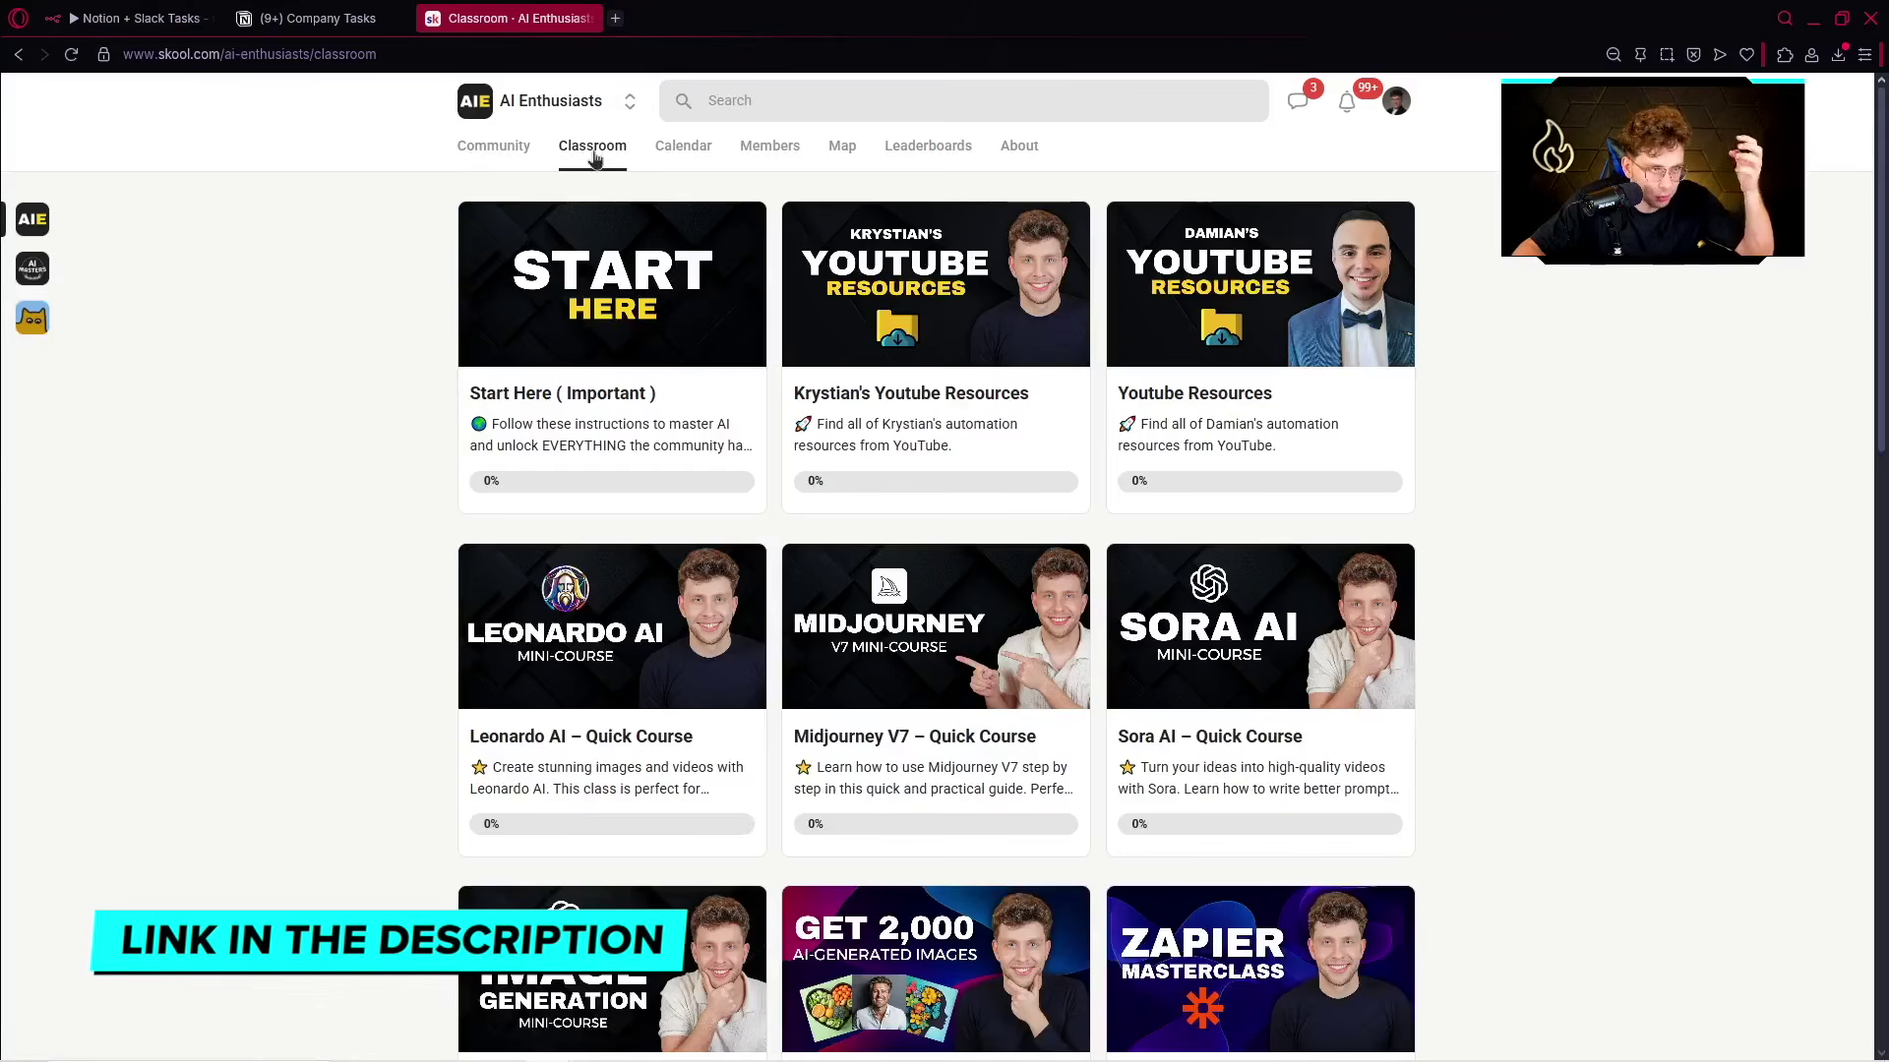
left_click(953, 335)
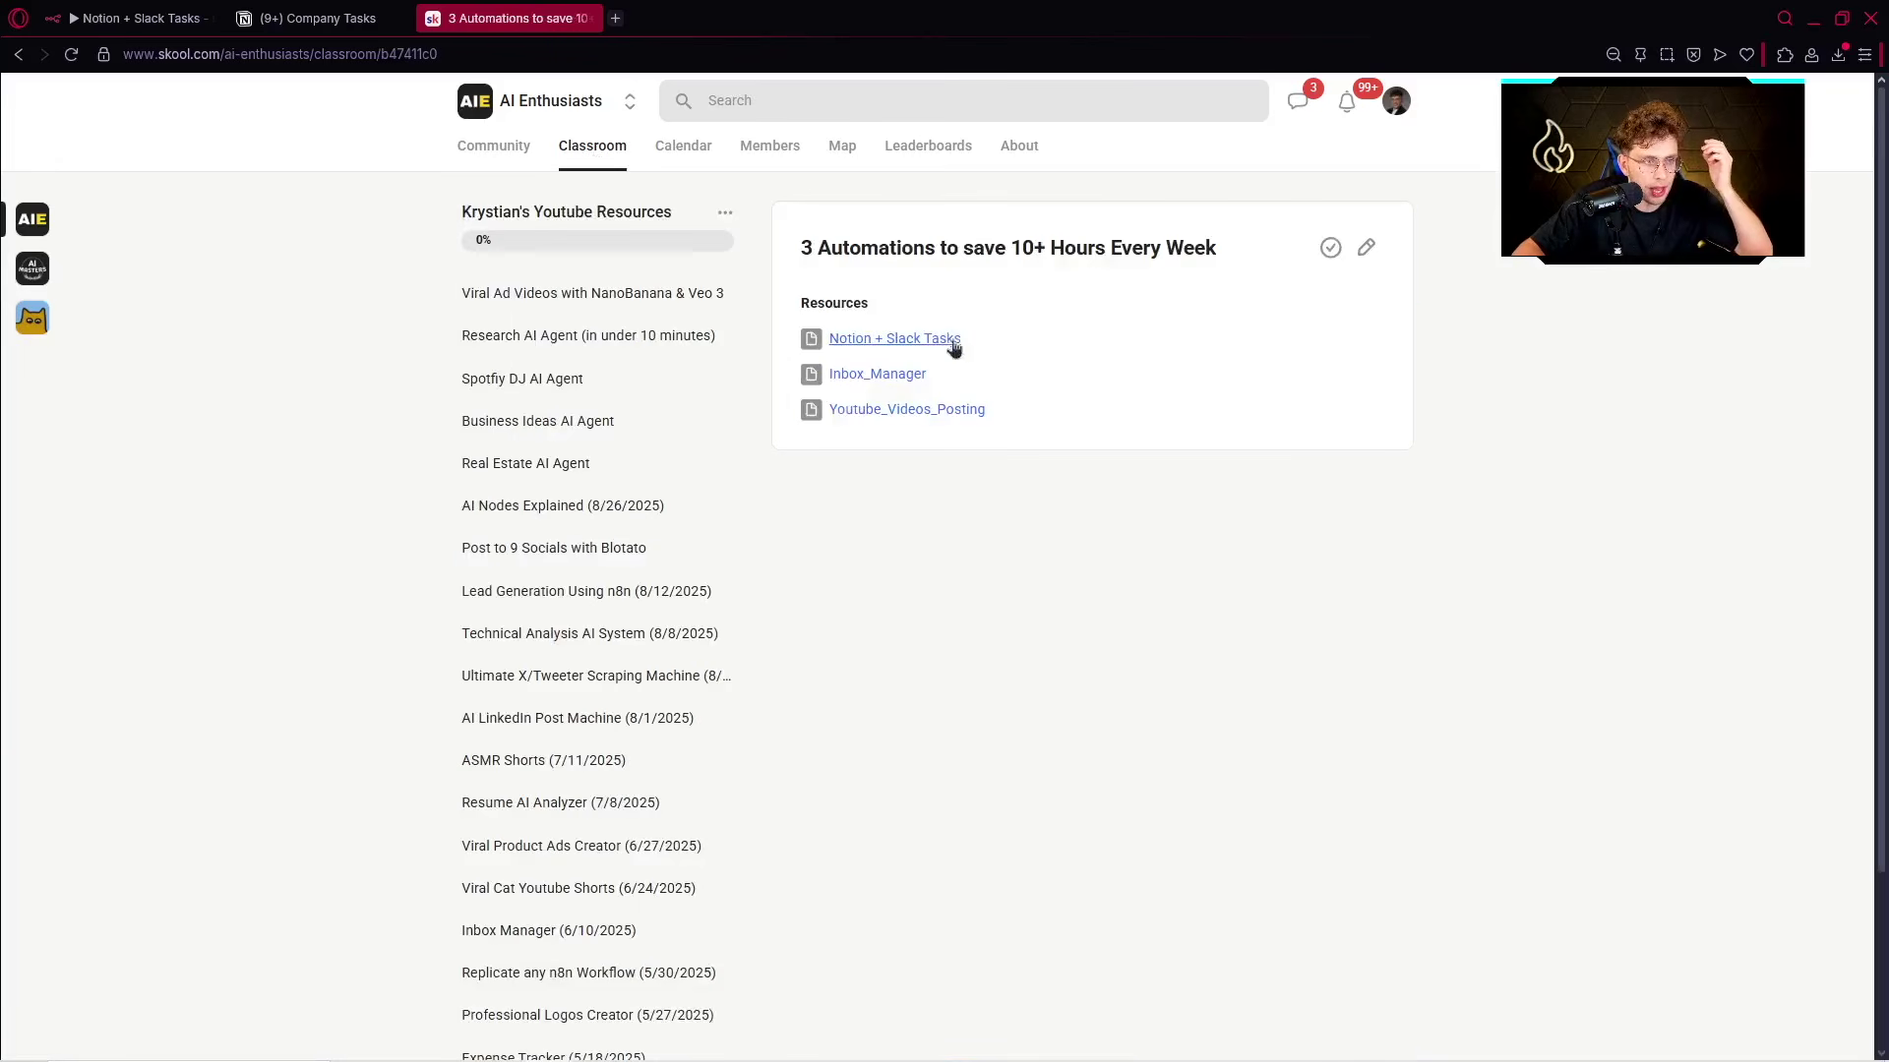
Move the "3 Automations to save 10+ Hours Every Week" lesson to the first place in the YouTube resources course list.
scroll(984, 256, "down", 2)
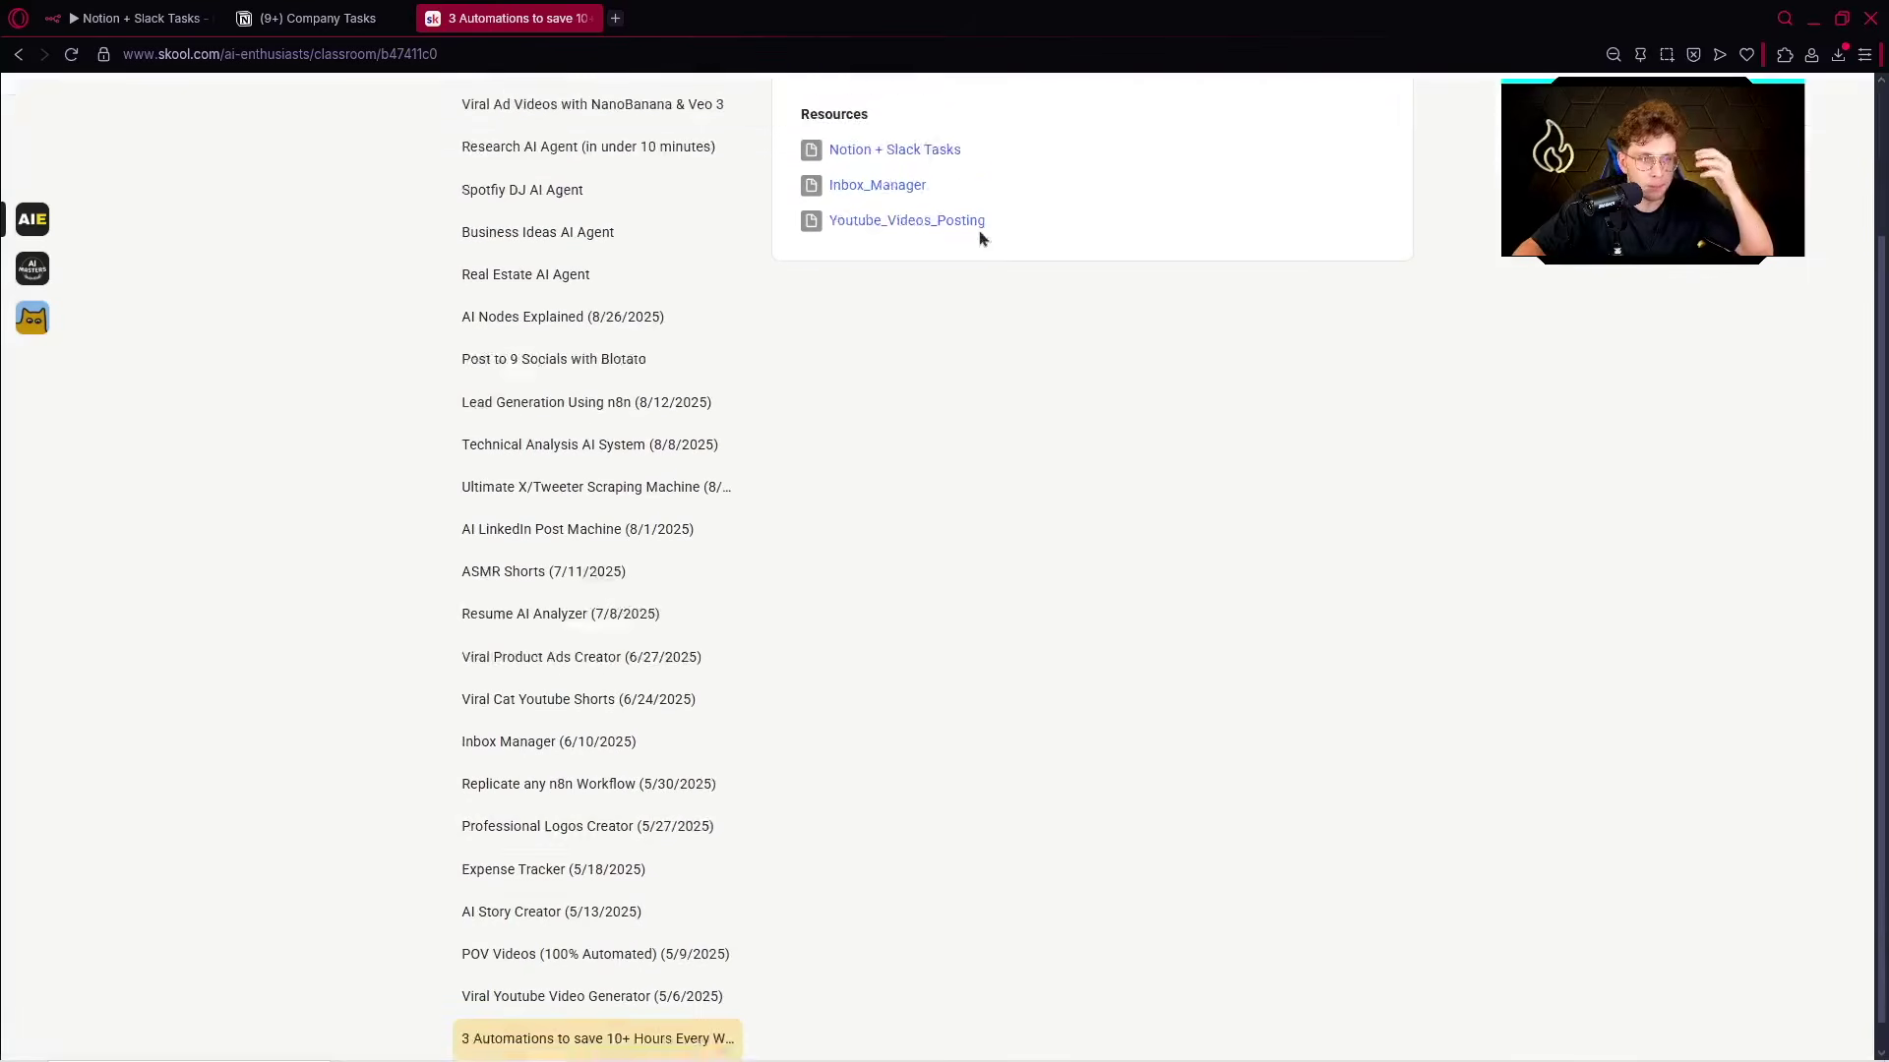
scroll(980, 238, "down", 1)
left_click_drag(603, 1008, 589, 268)
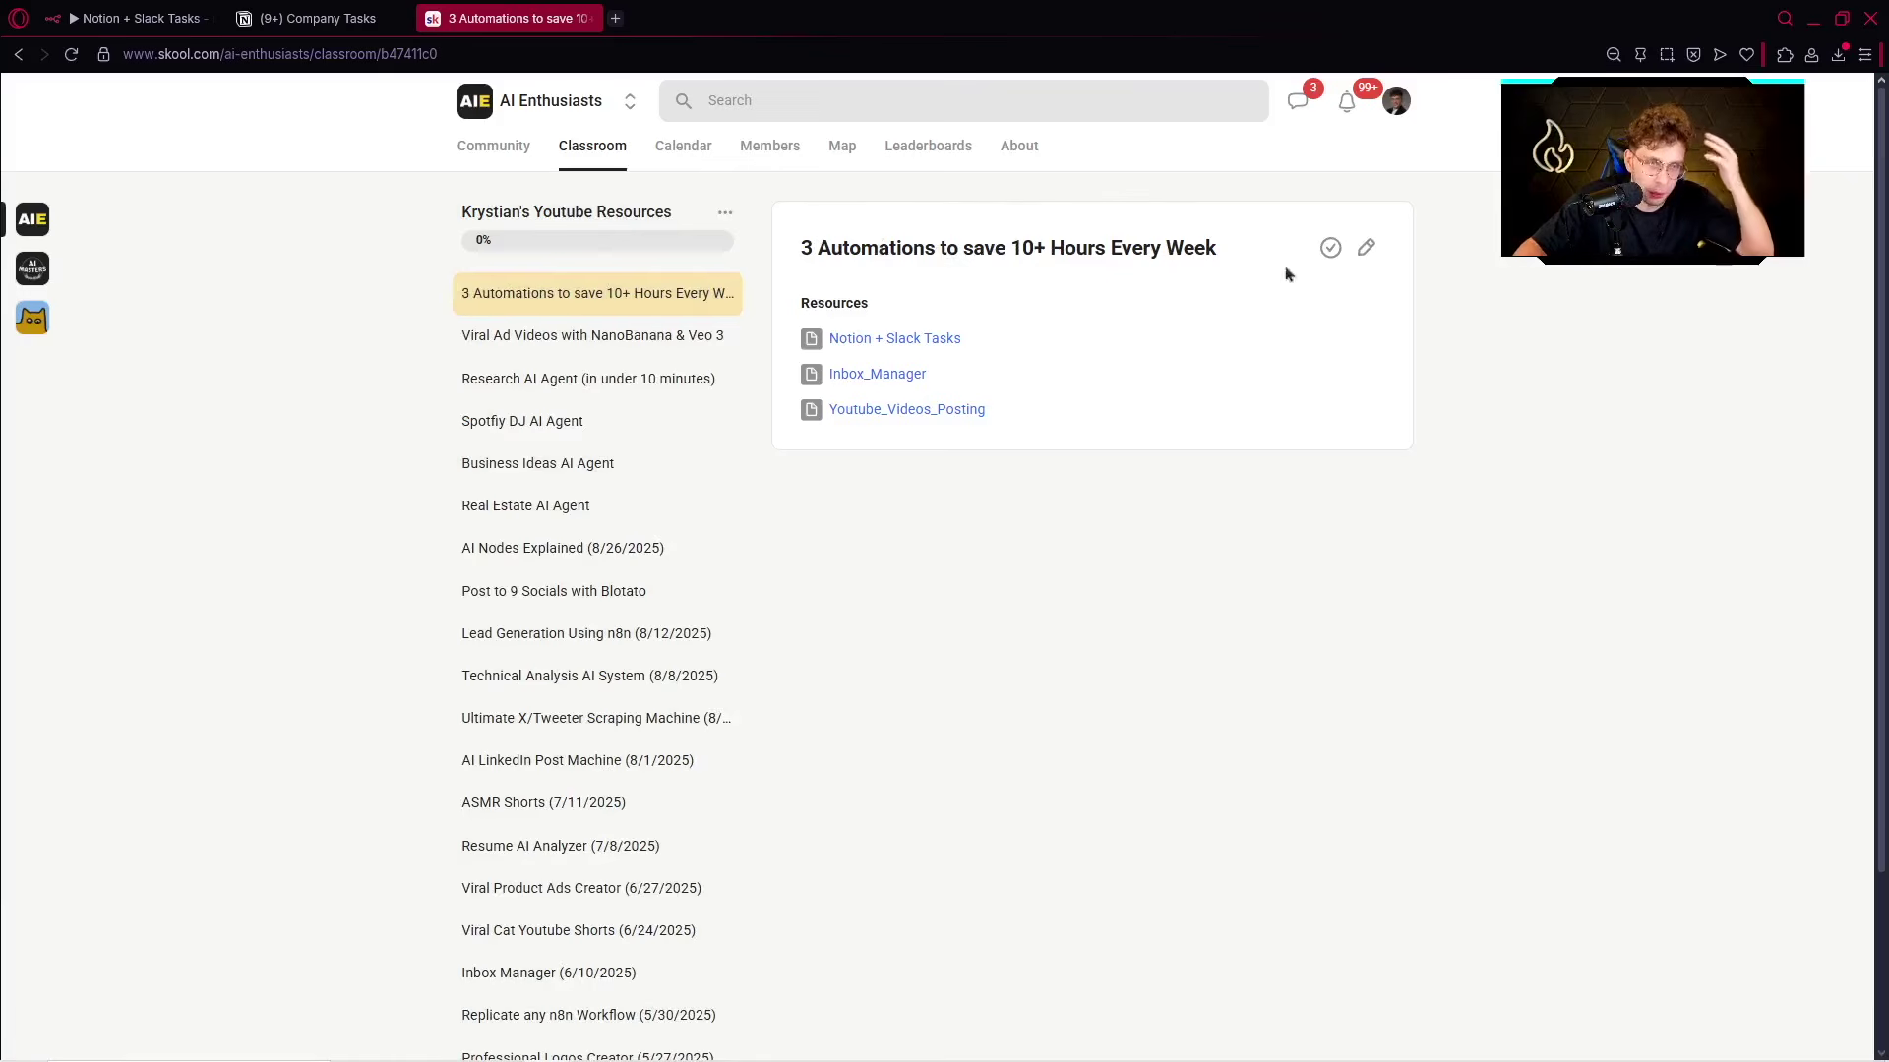
left_click_drag(1047, 429, 828, 335)
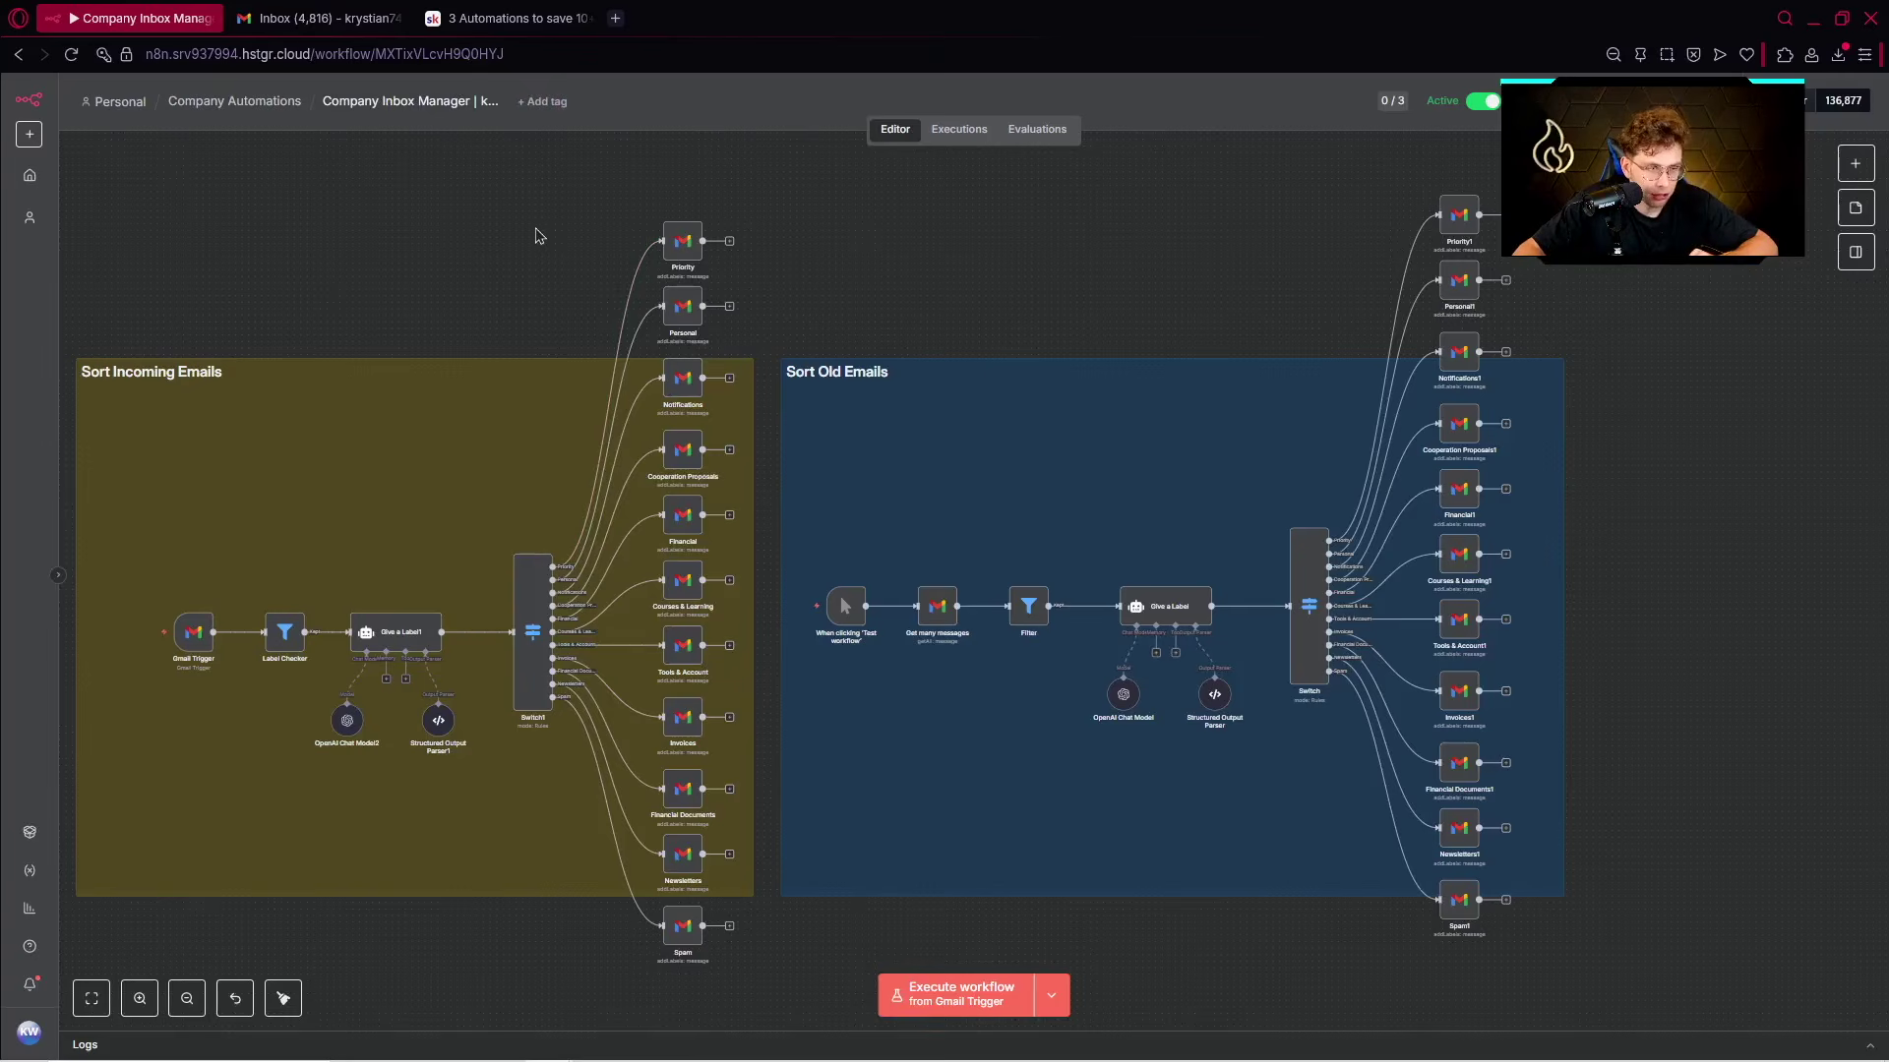
Look over the Sort Incoming Emails and Sort Old Emails sections of the Company Inbox Manager workflow in n8n.
left_click_drag(508, 240, 760, 194)
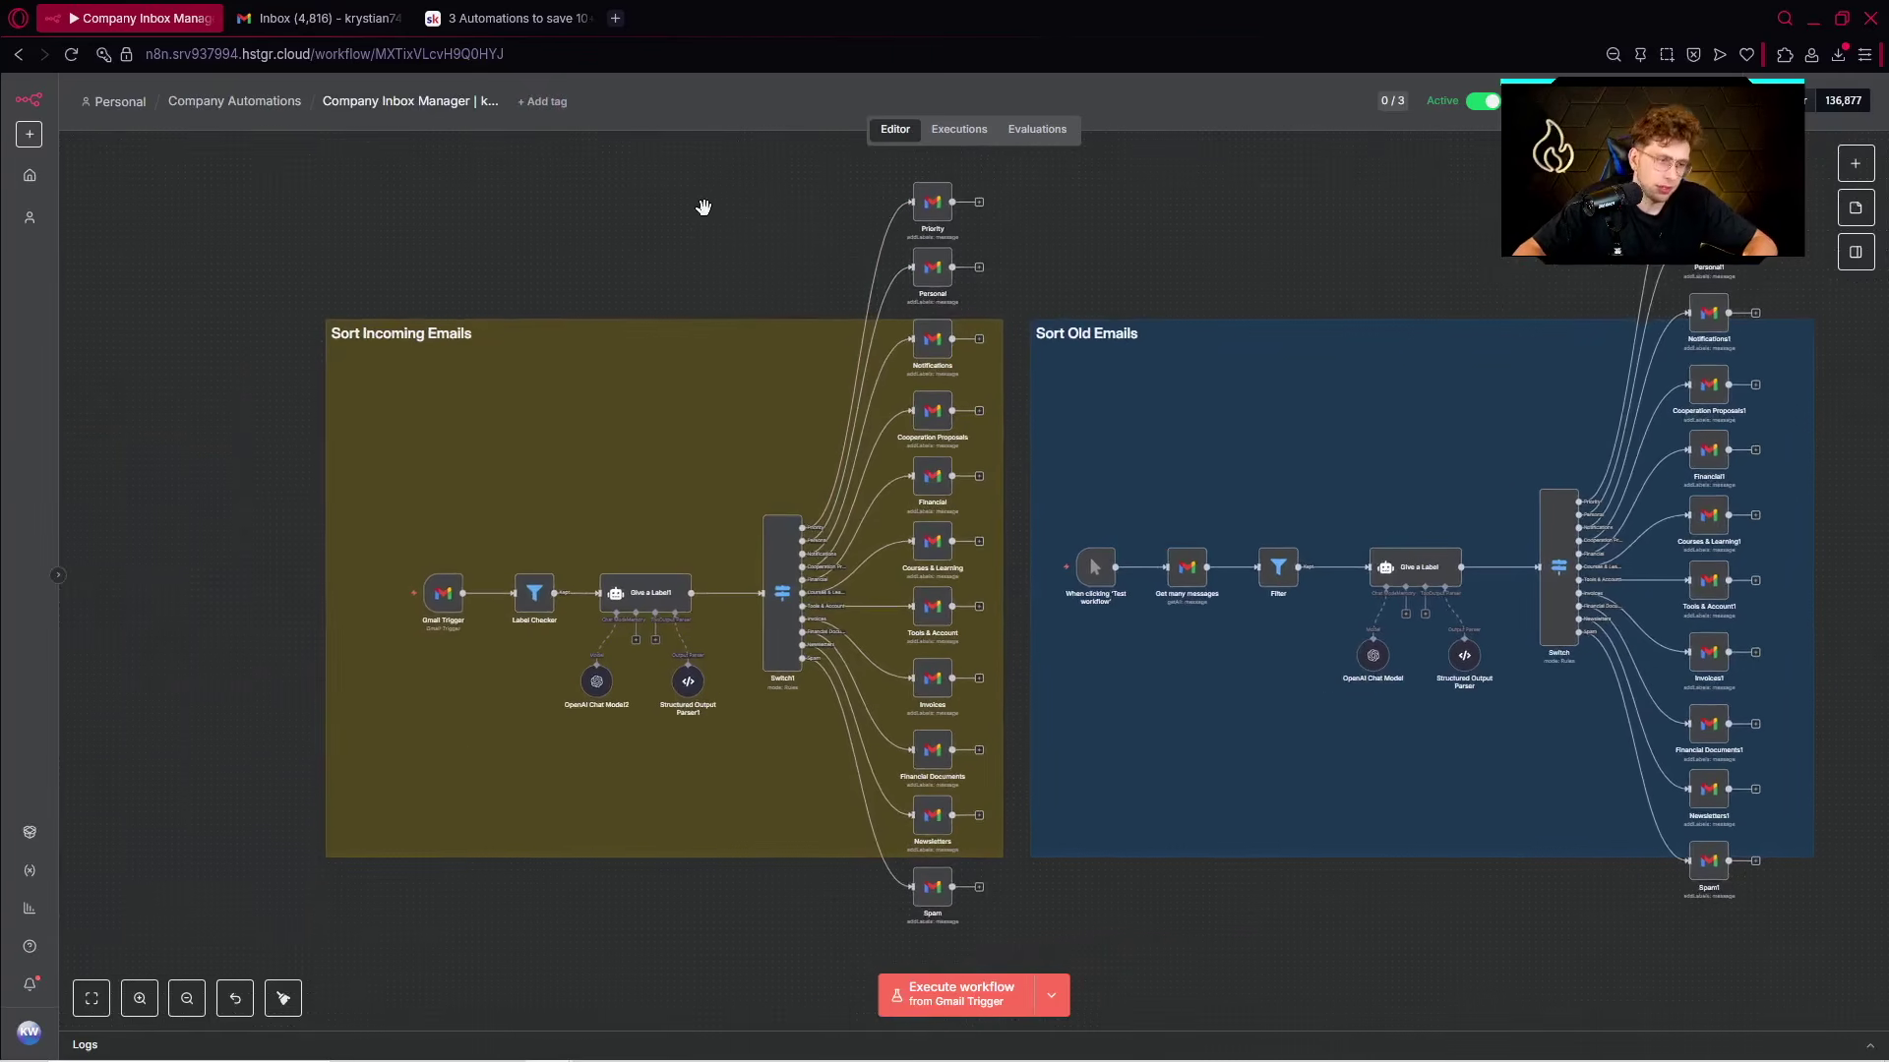
scroll(699, 208, "down", 2)
scroll(699, 208, "up", 1)
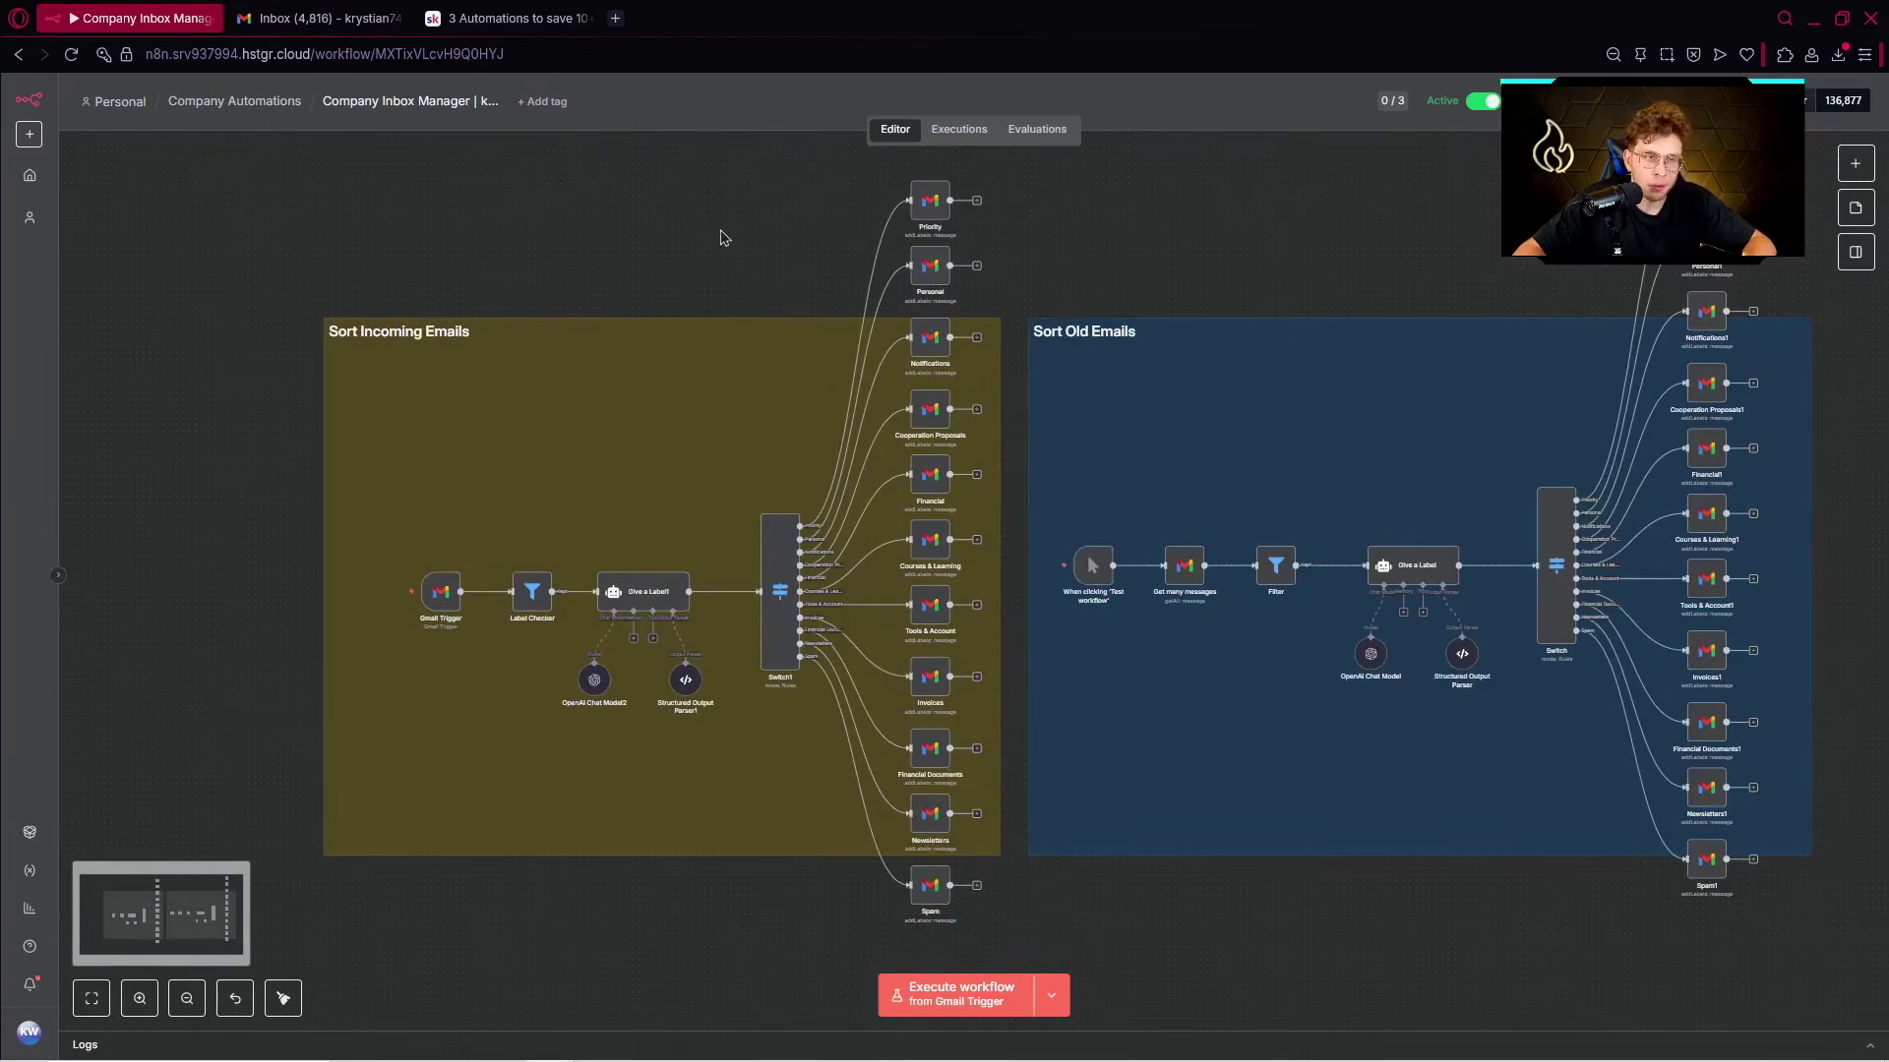
mouse_move(1276, 268)
left_mouse_down()
mouse_move(1257, 253)
mouse_move(1267, 276)
left_mouse_up()
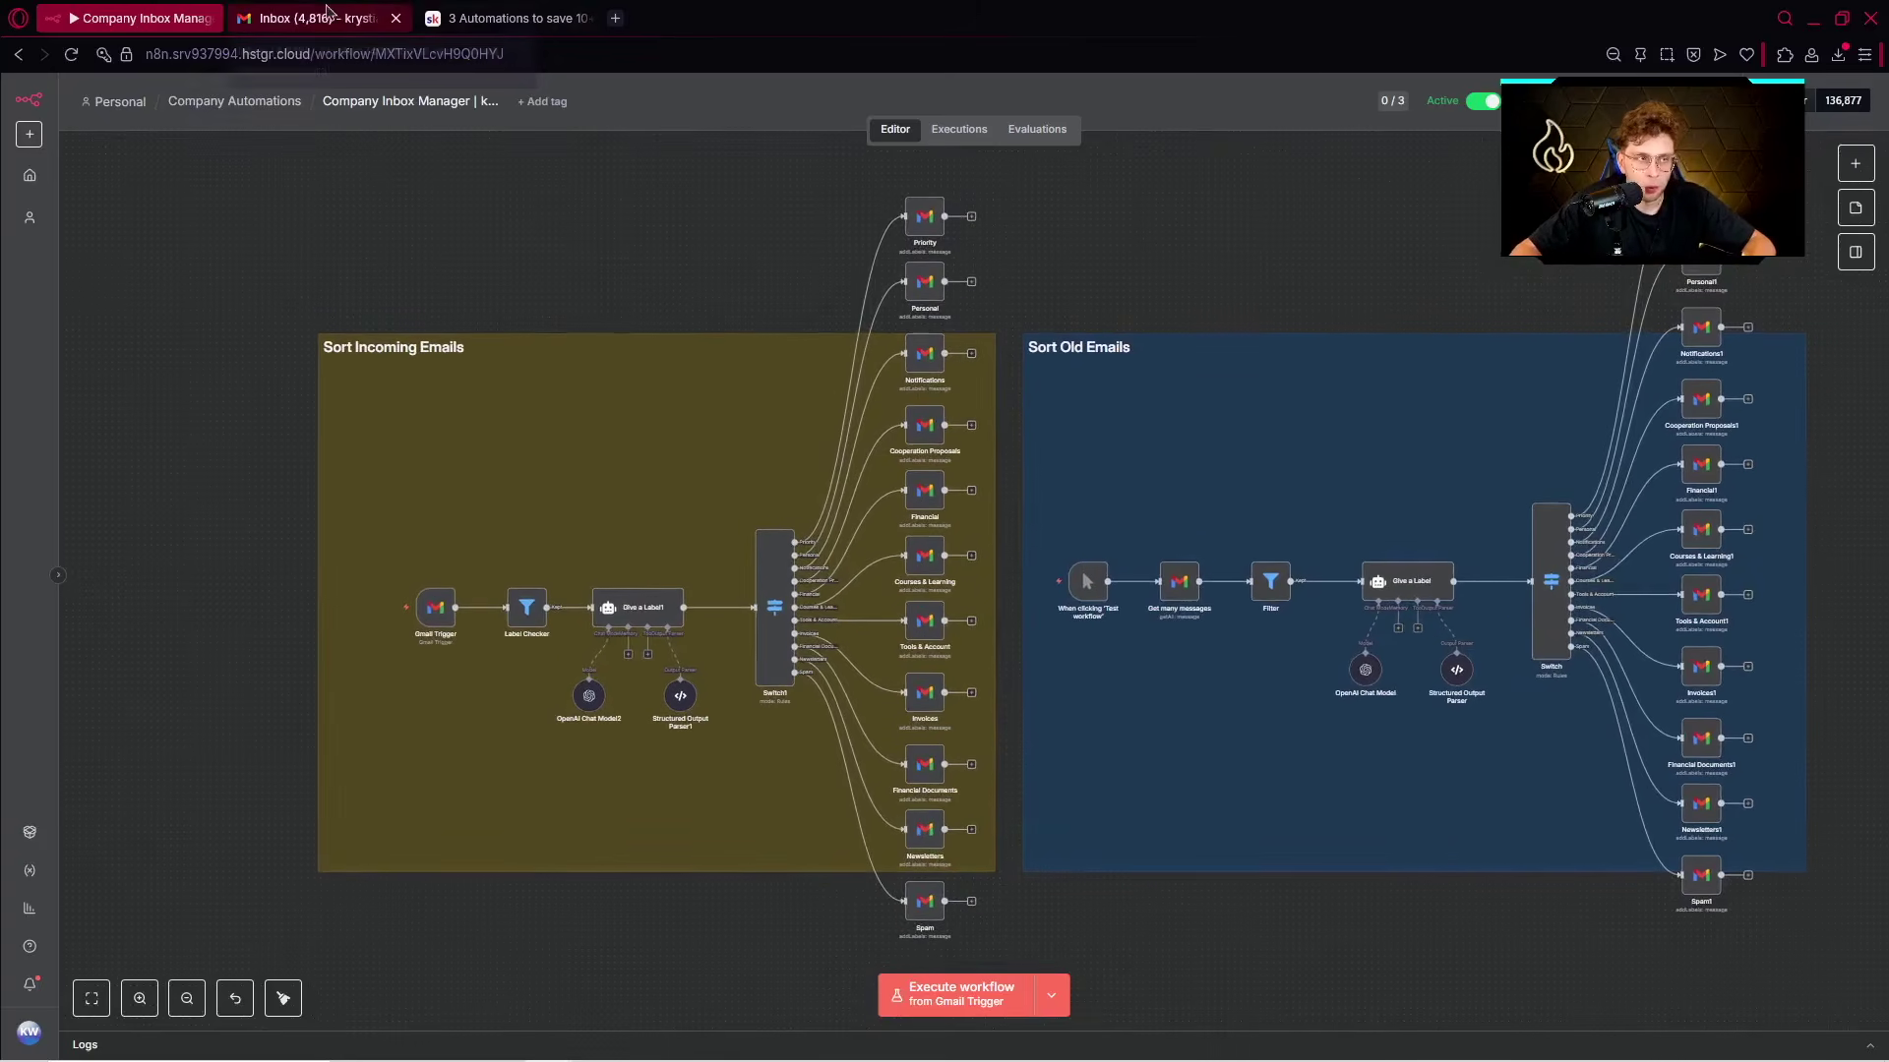
Switch to Gmail and look through the inbox for the labels assigned to the emails.
left_click(325, 18)
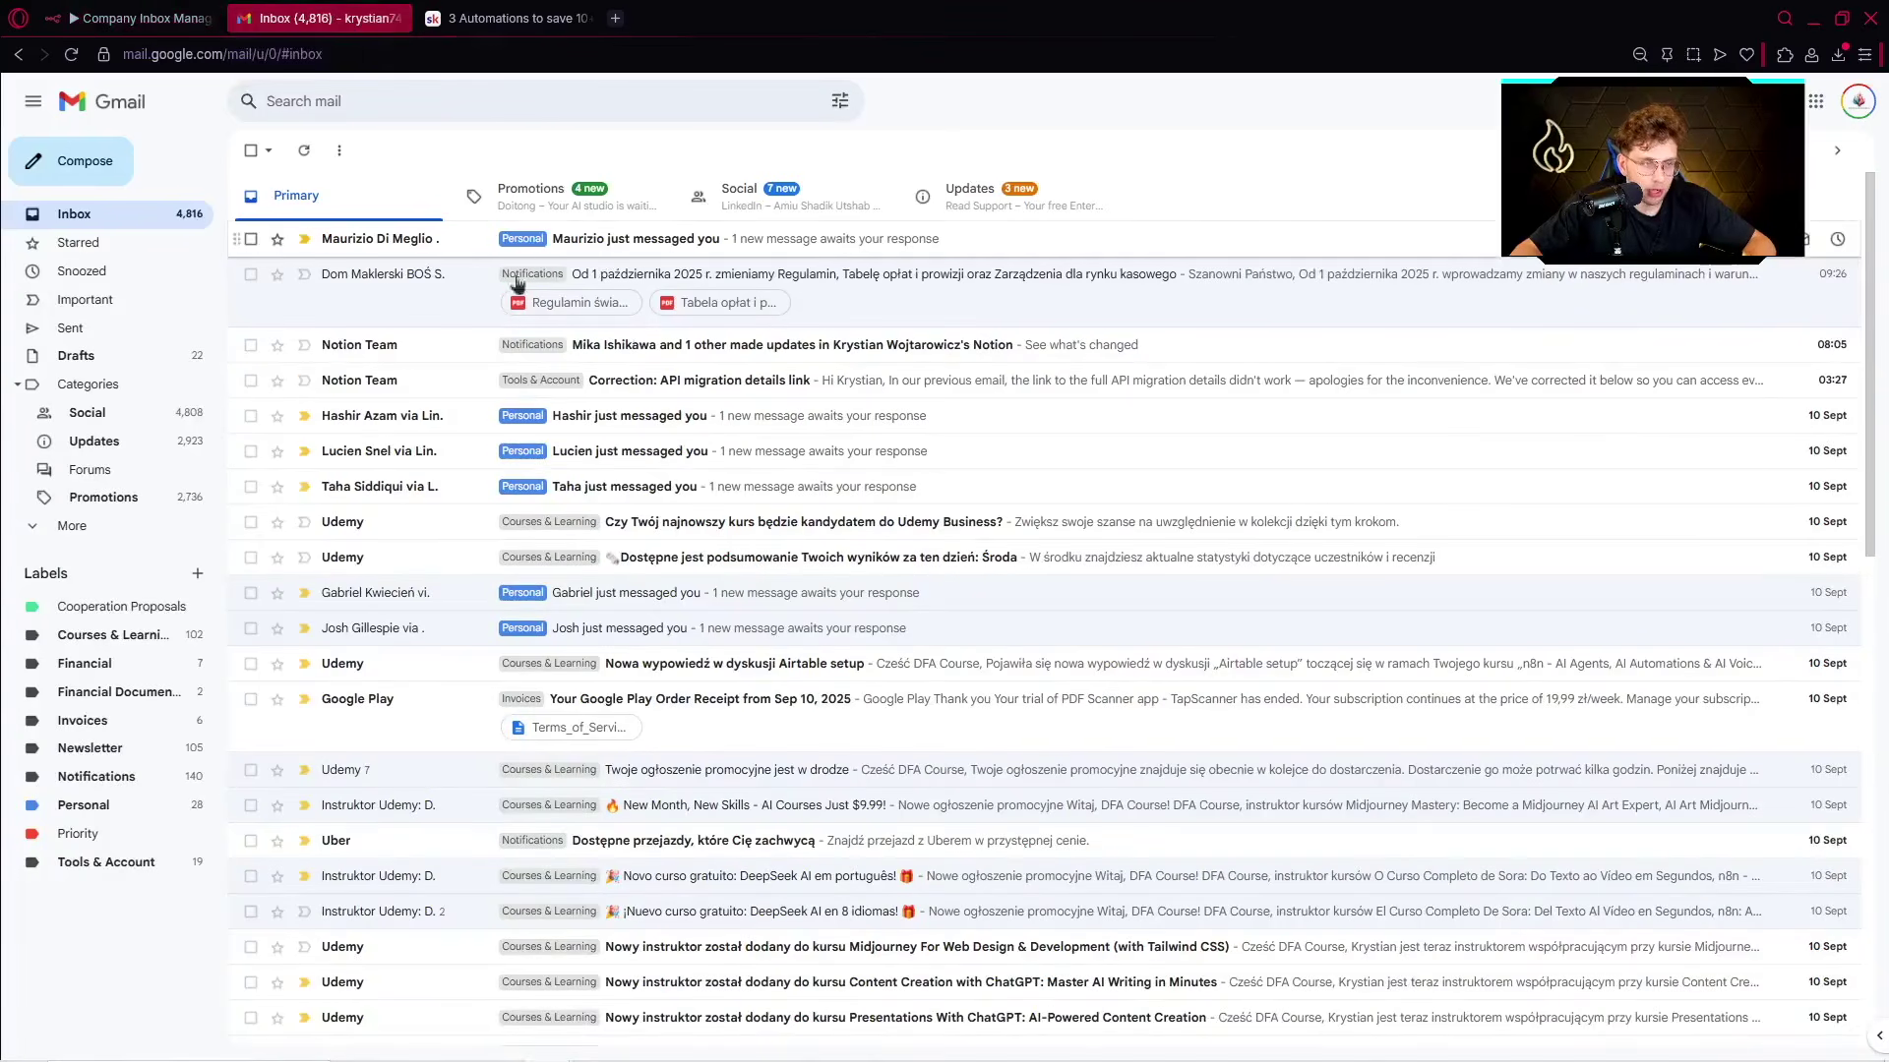
scroll(608, 433, "down", 2)
scroll(597, 547, "up", 2)
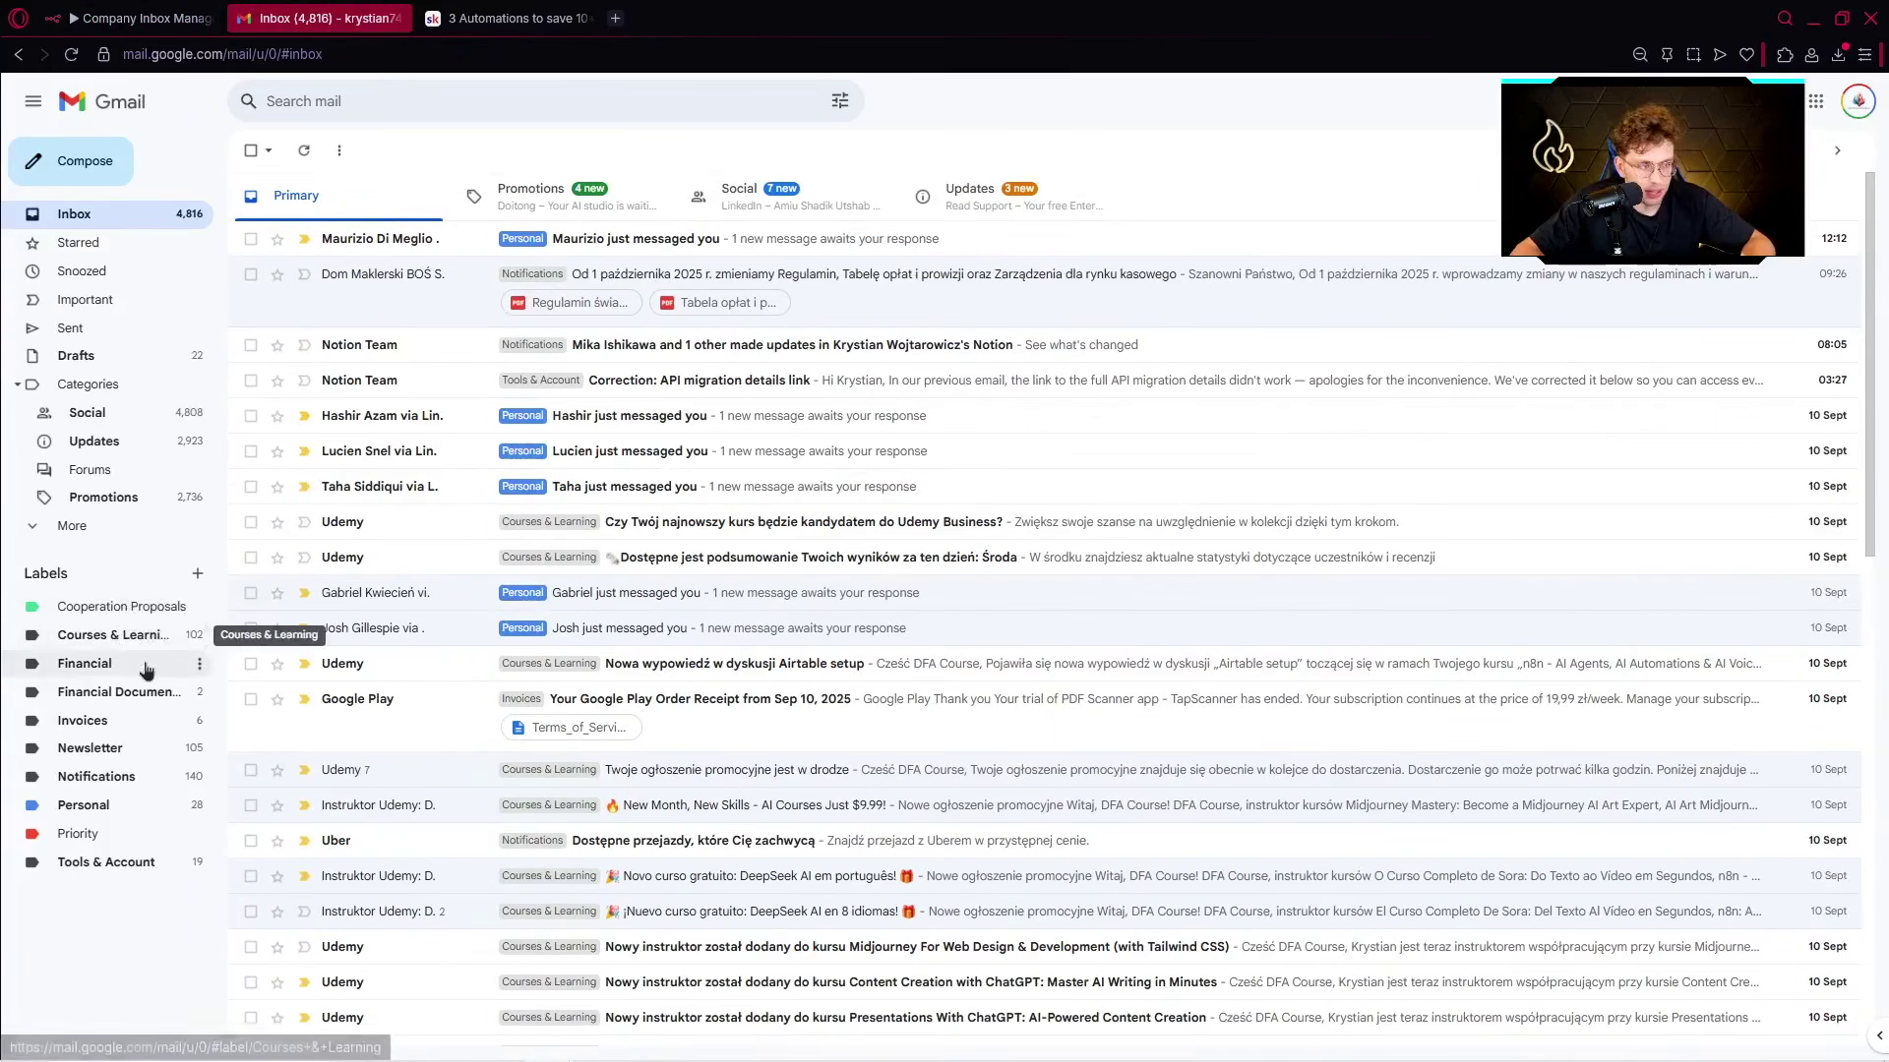
Browse the emails labelled Notifications, Newsletter, Cooperation Proposals and Courses & Learning, then return to the inbox.
left_click(130, 782)
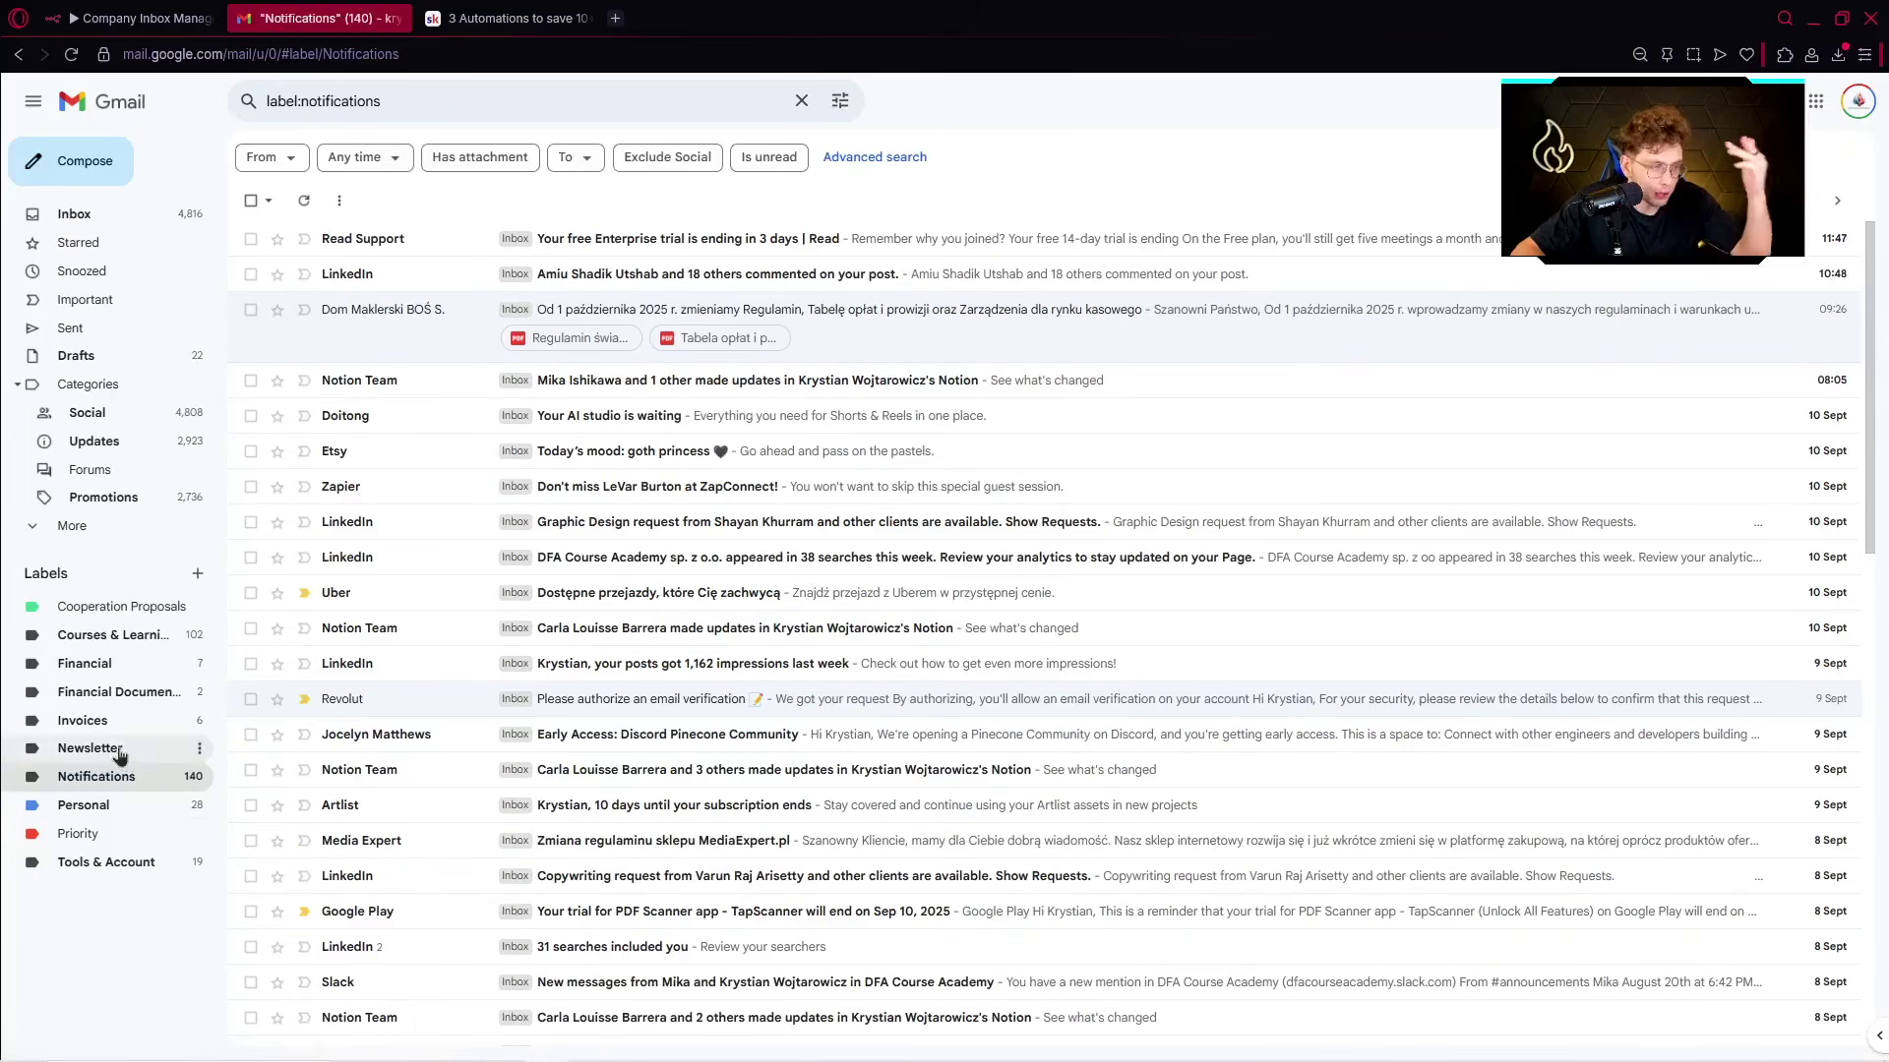
left_click(118, 749)
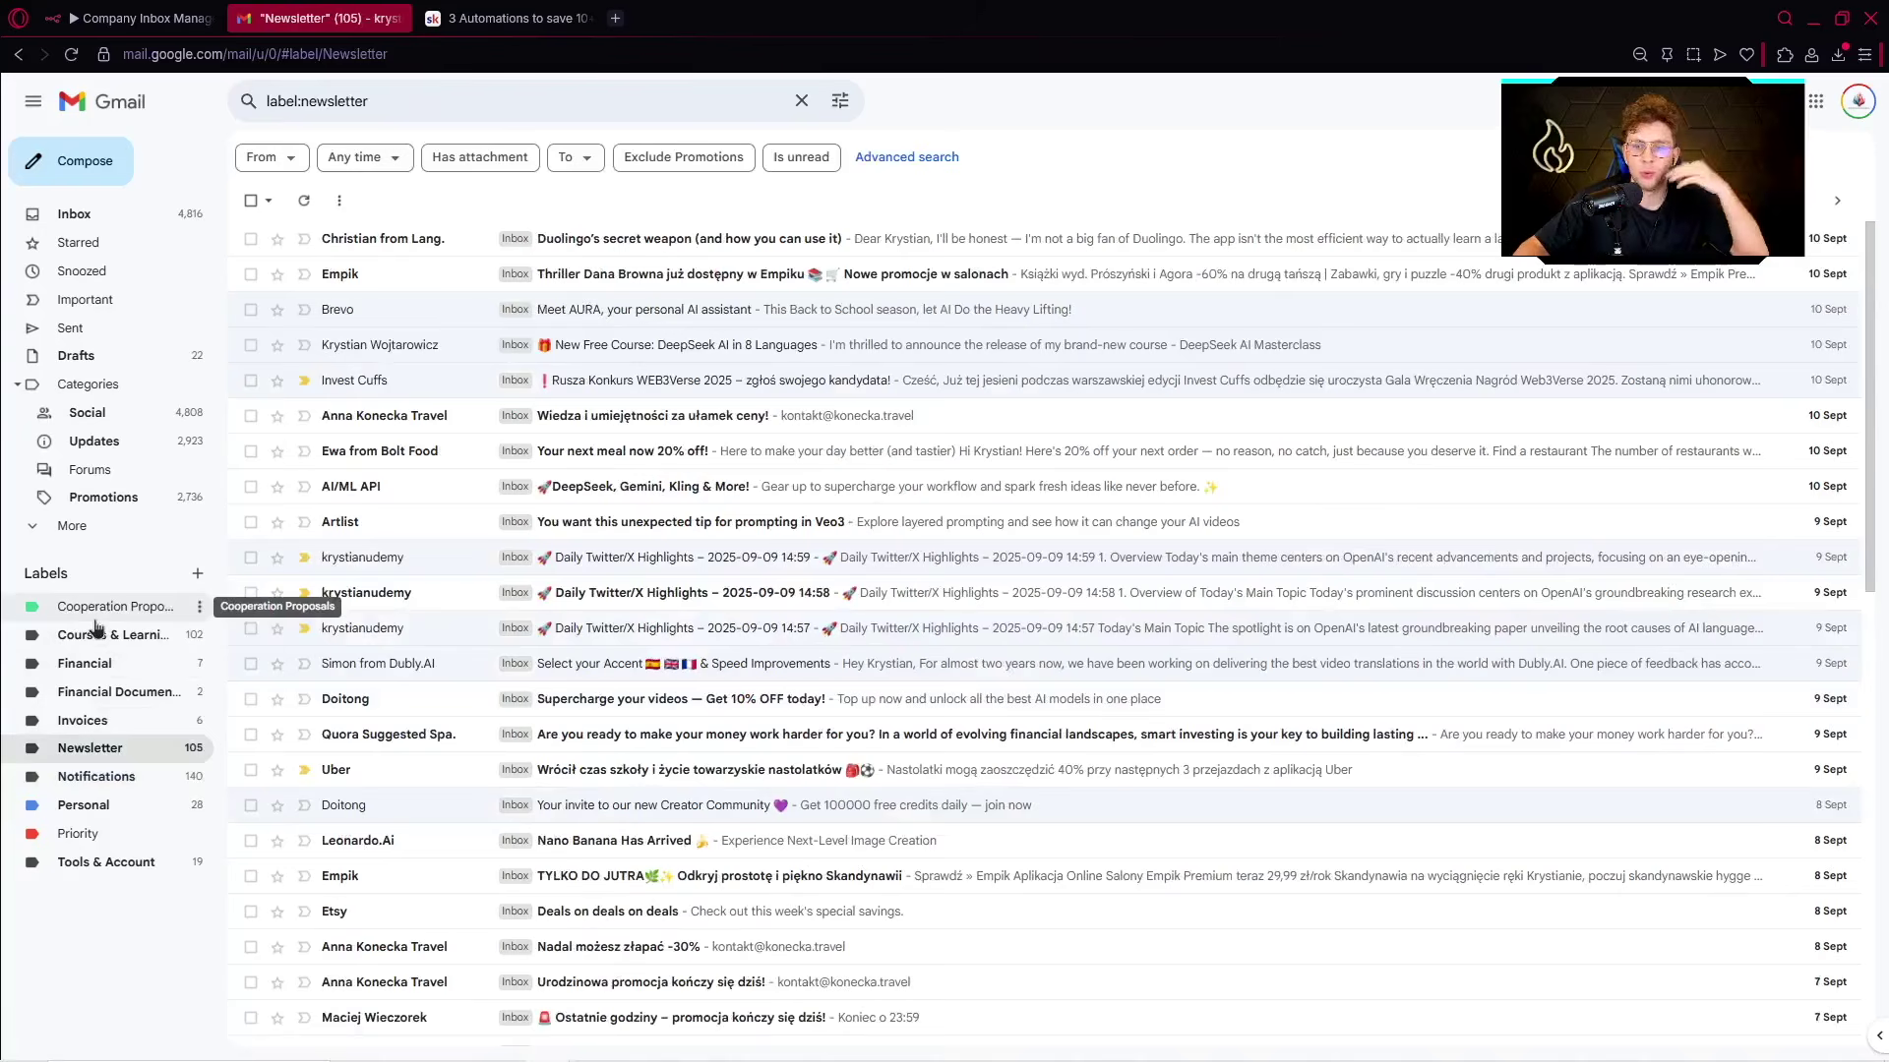
left_click(97, 619)
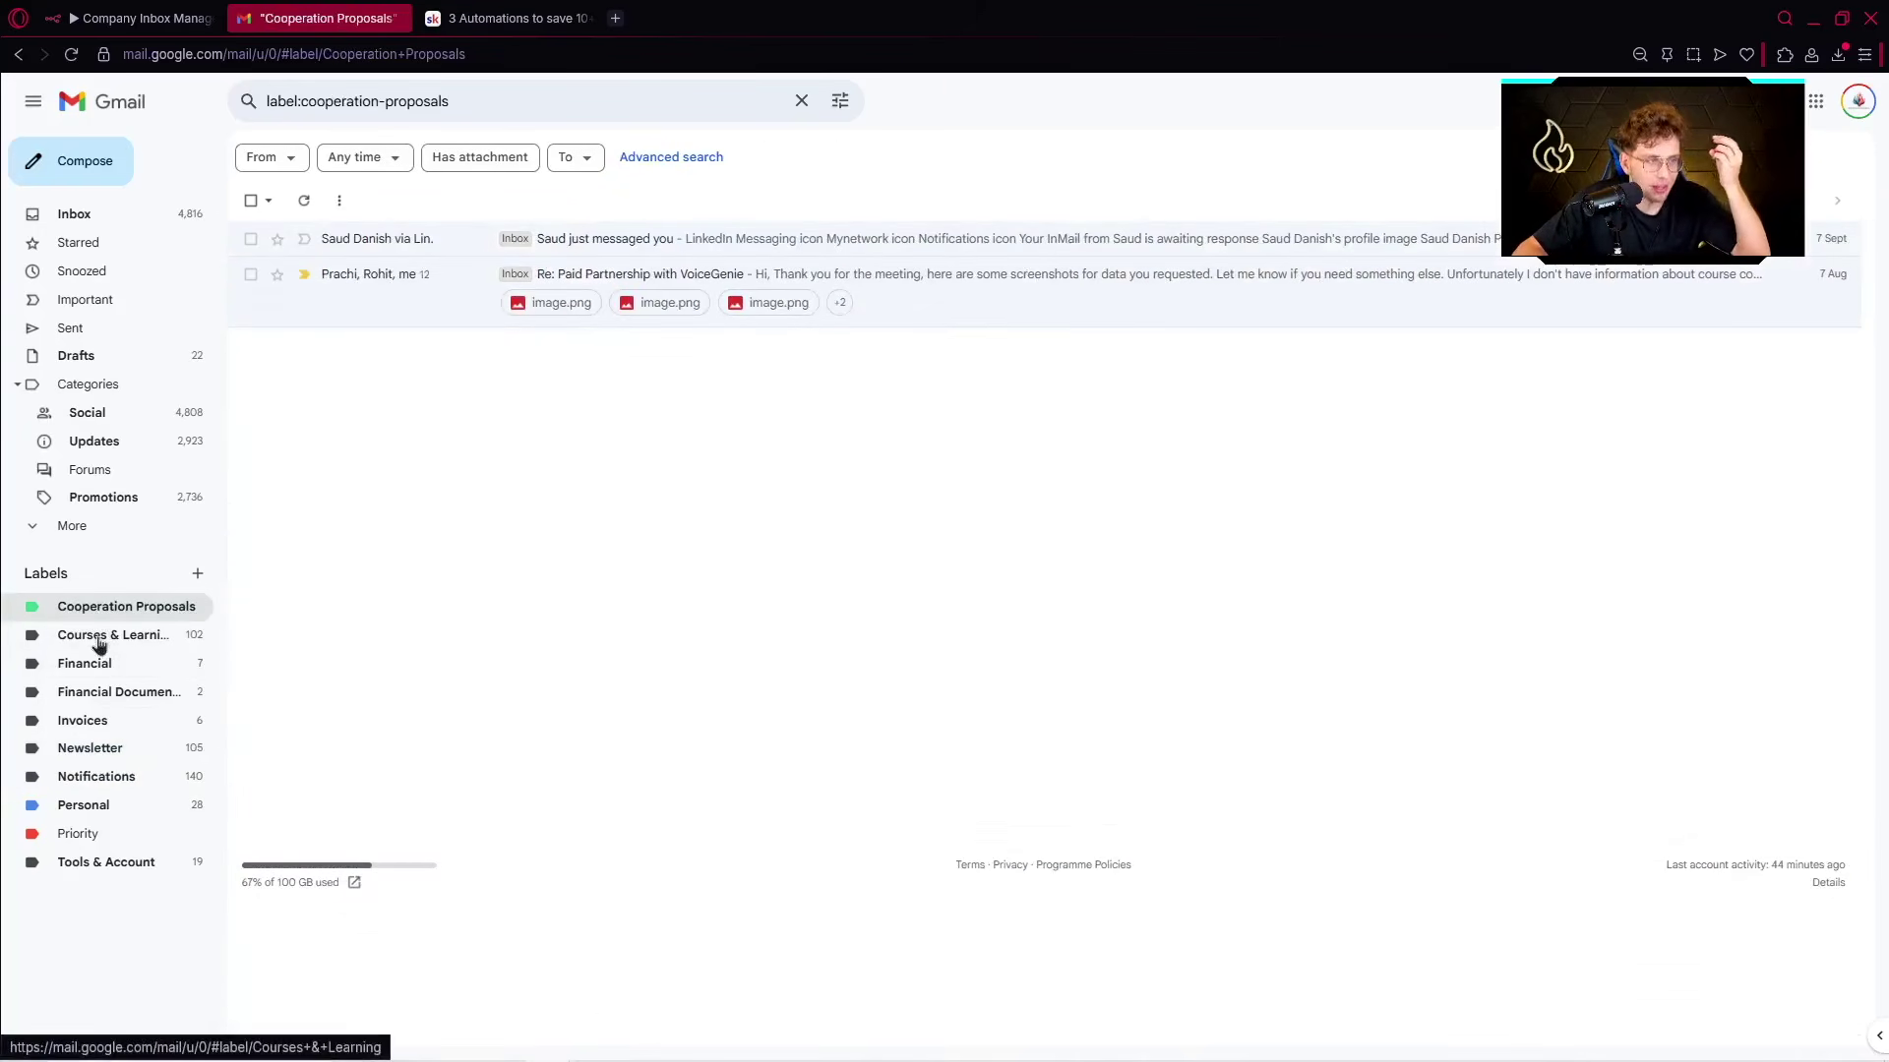
left_click(98, 639)
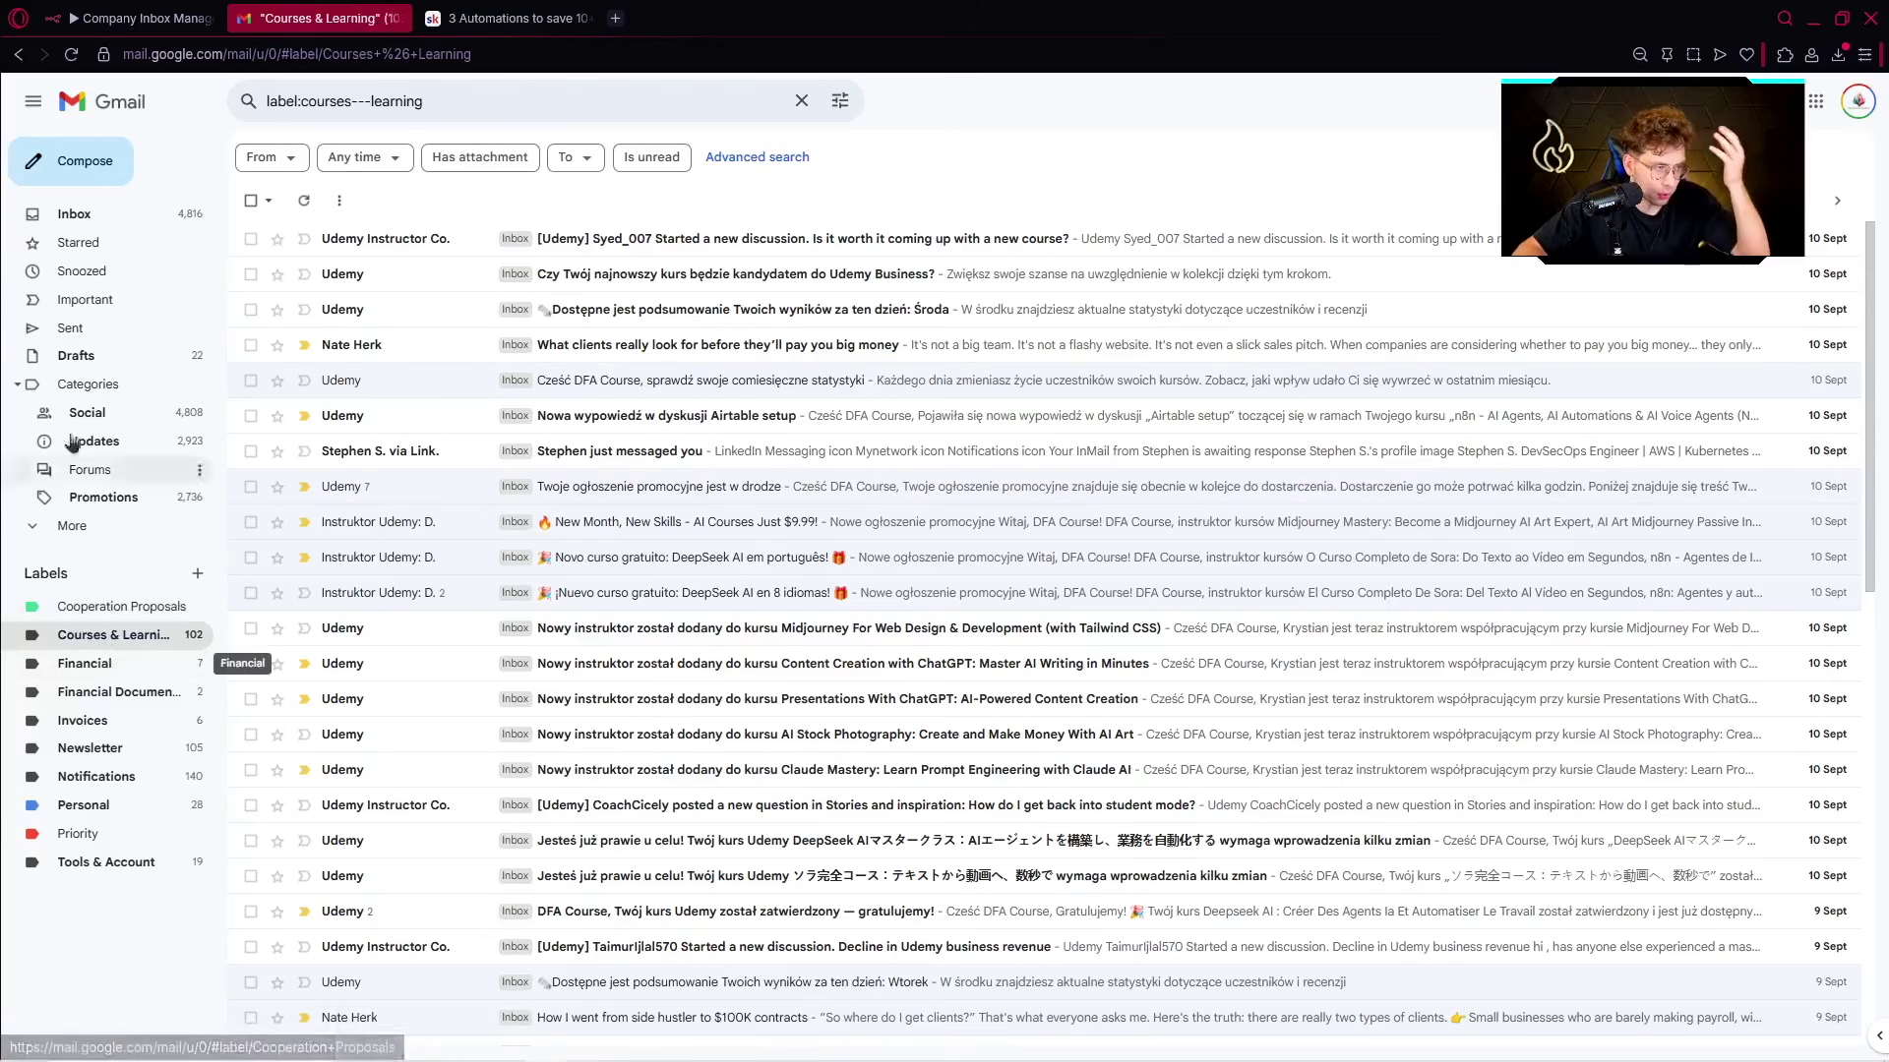
left_click(65, 220)
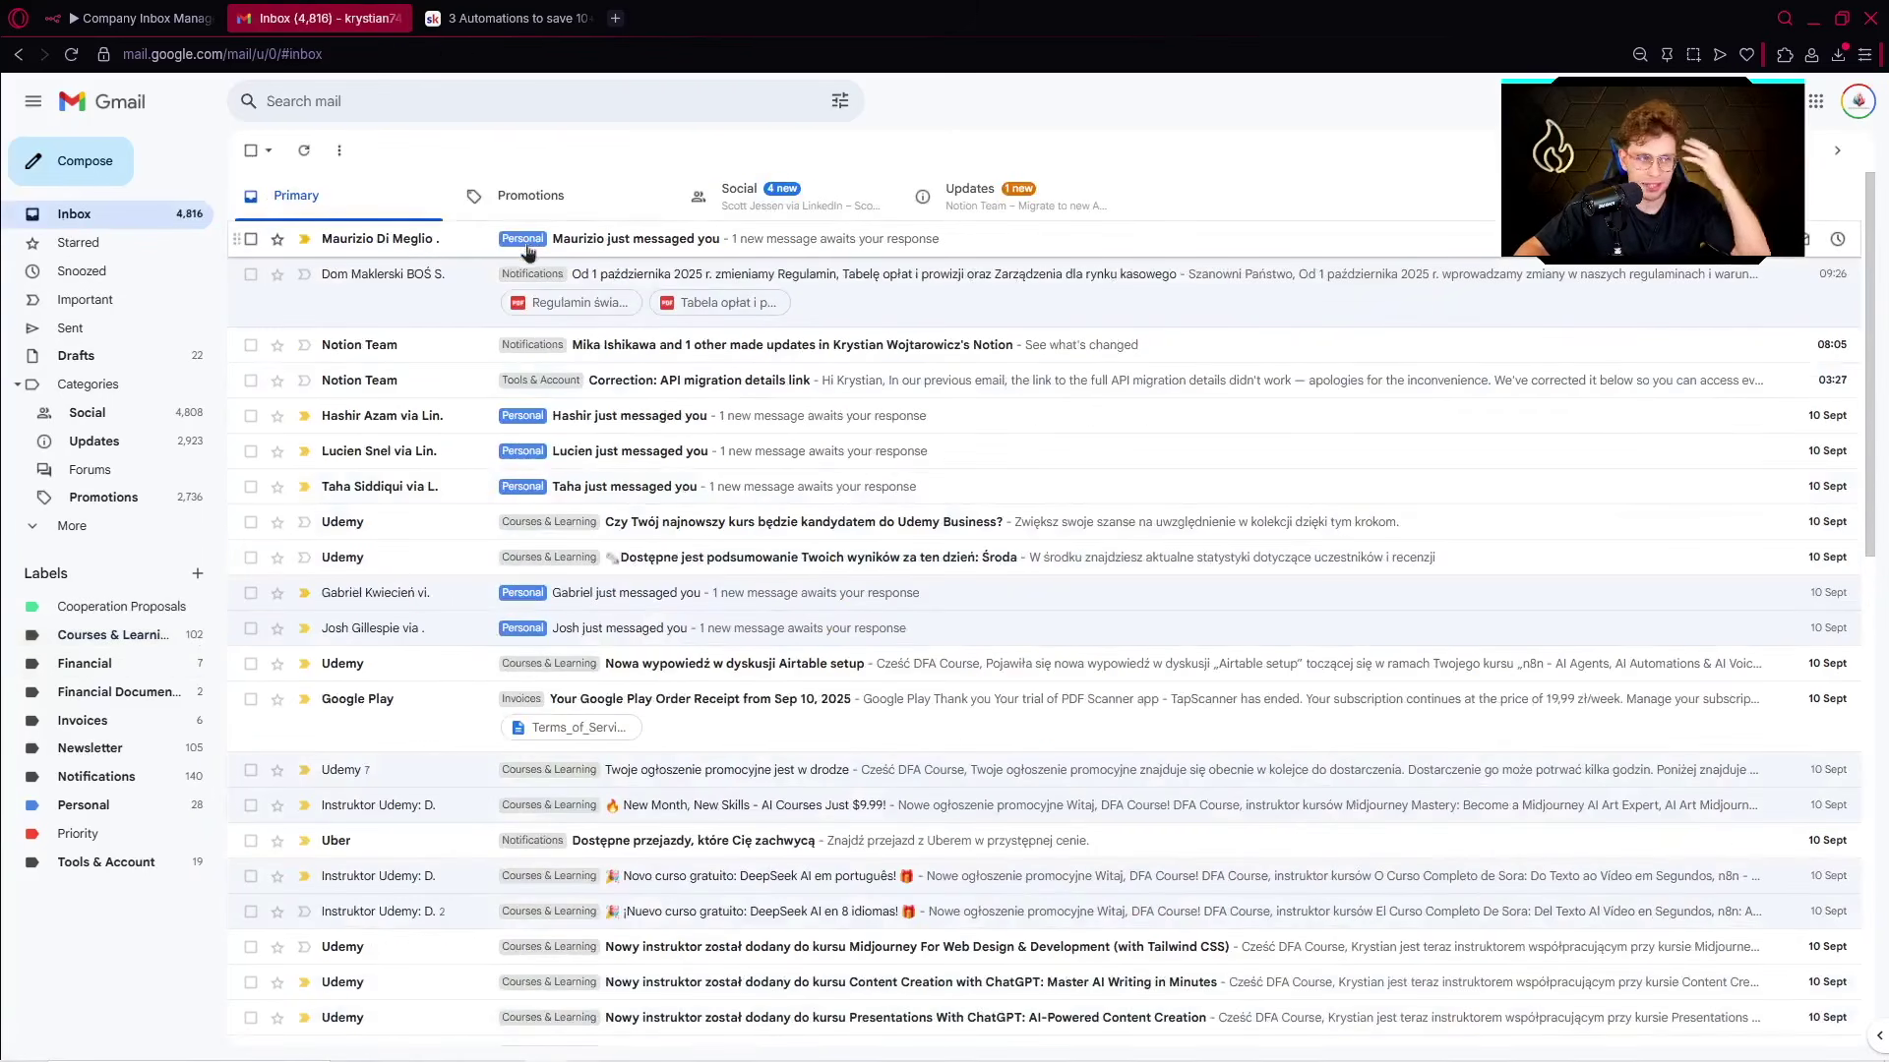
Change the Financial label's colour to orange and look through the inbox again.
left_click(35, 663)
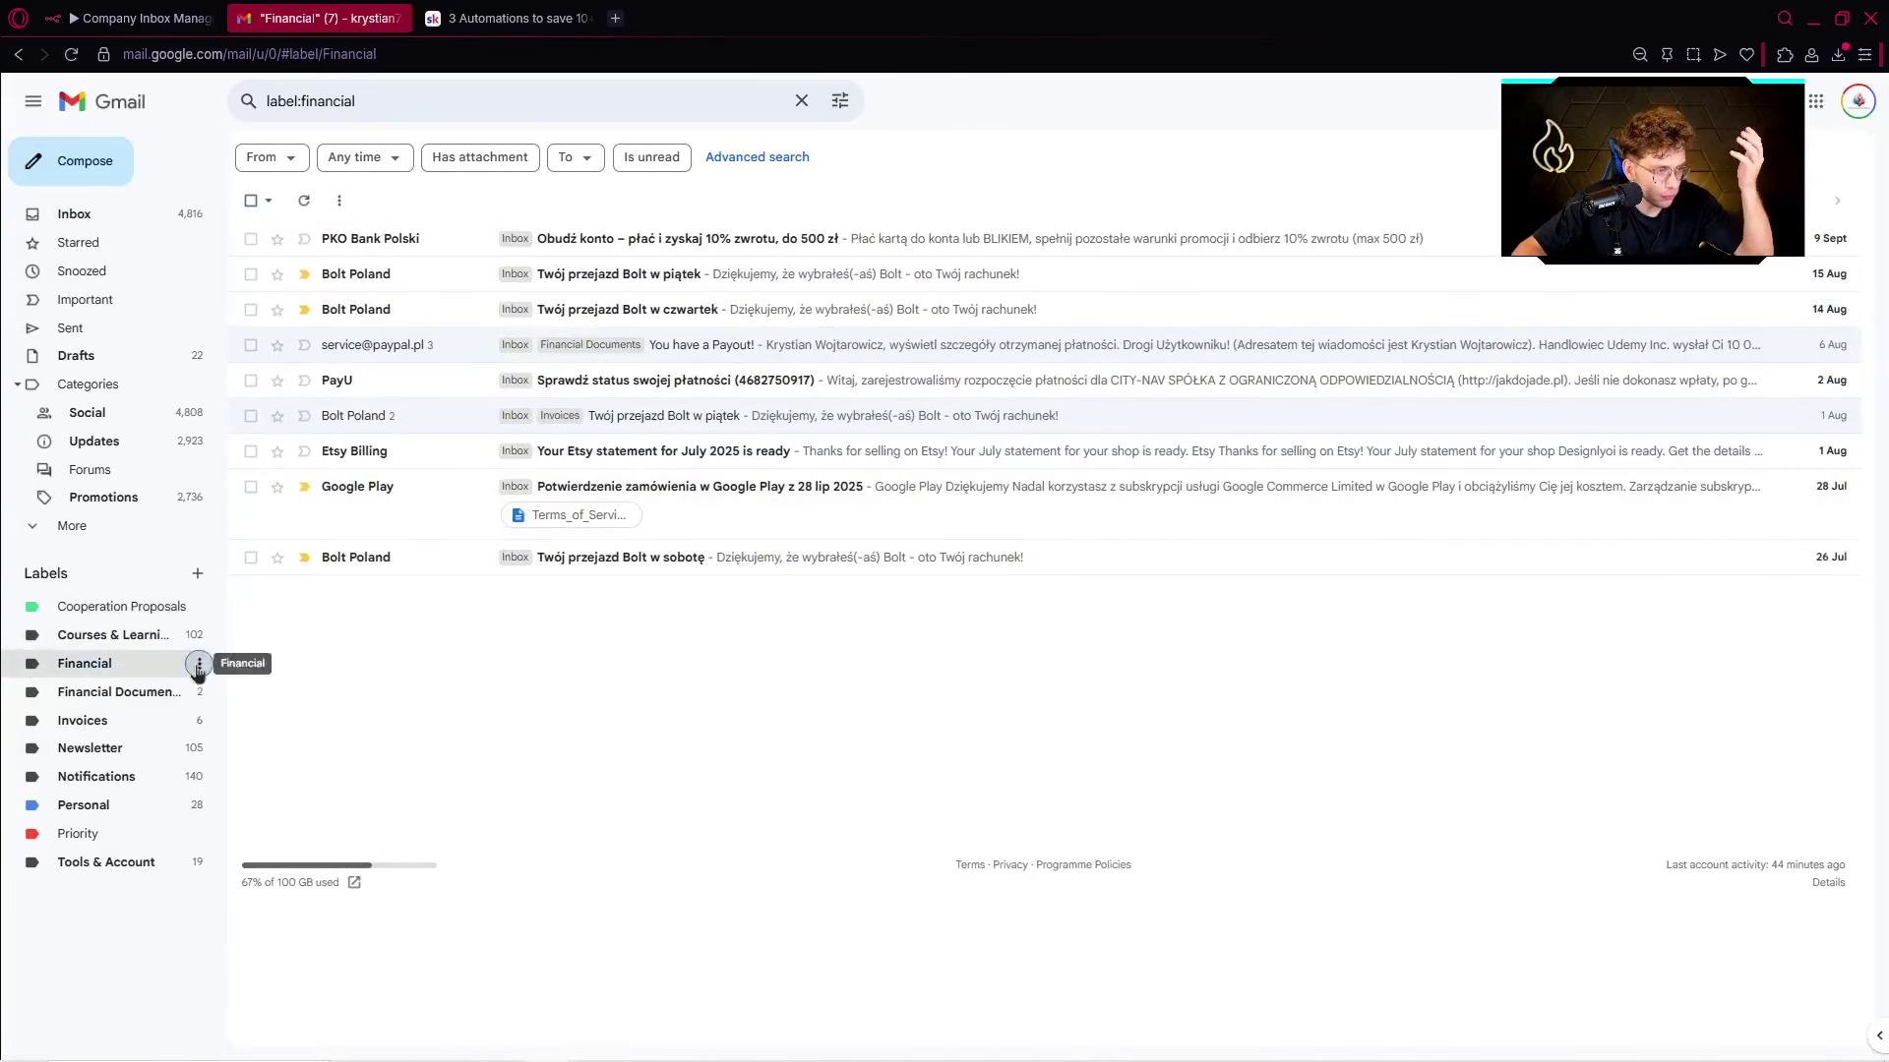
left_click(200, 663)
mouse_move(271, 691)
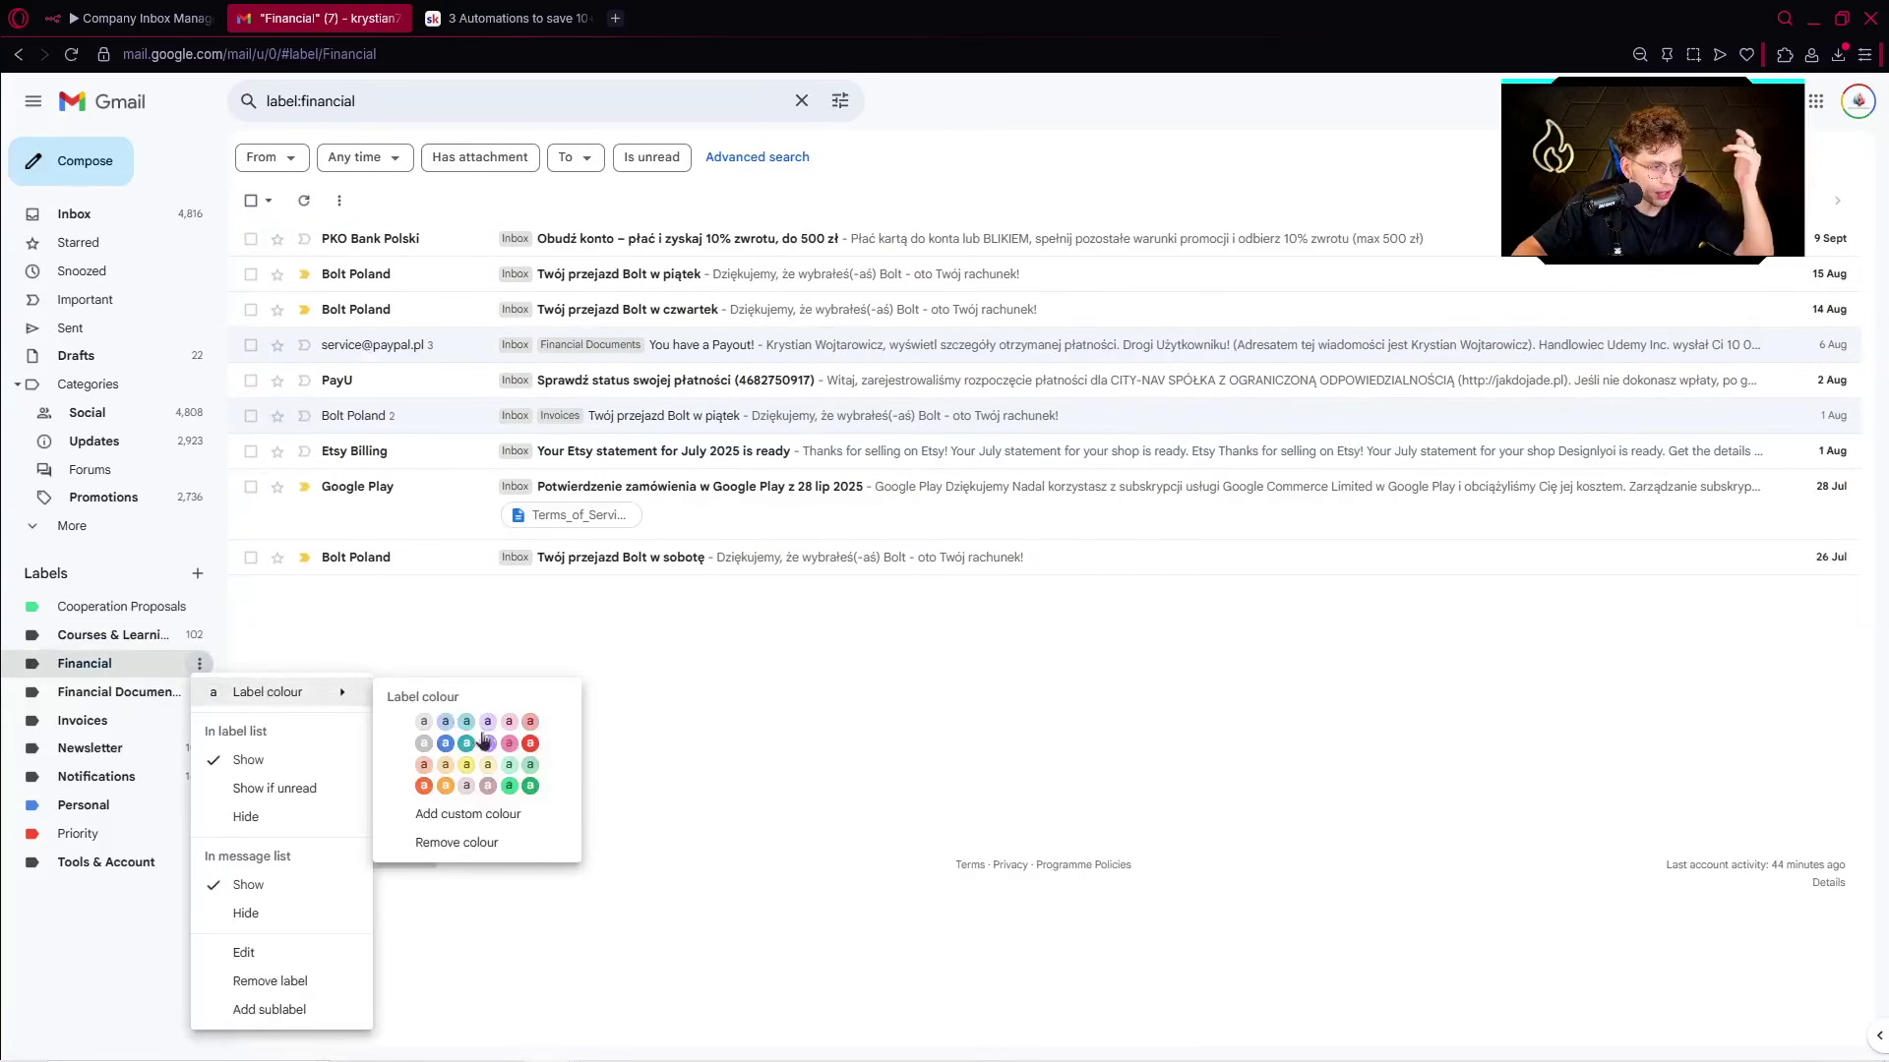
left_click(422, 794)
left_click(117, 218)
scroll(639, 492, "down", 10)
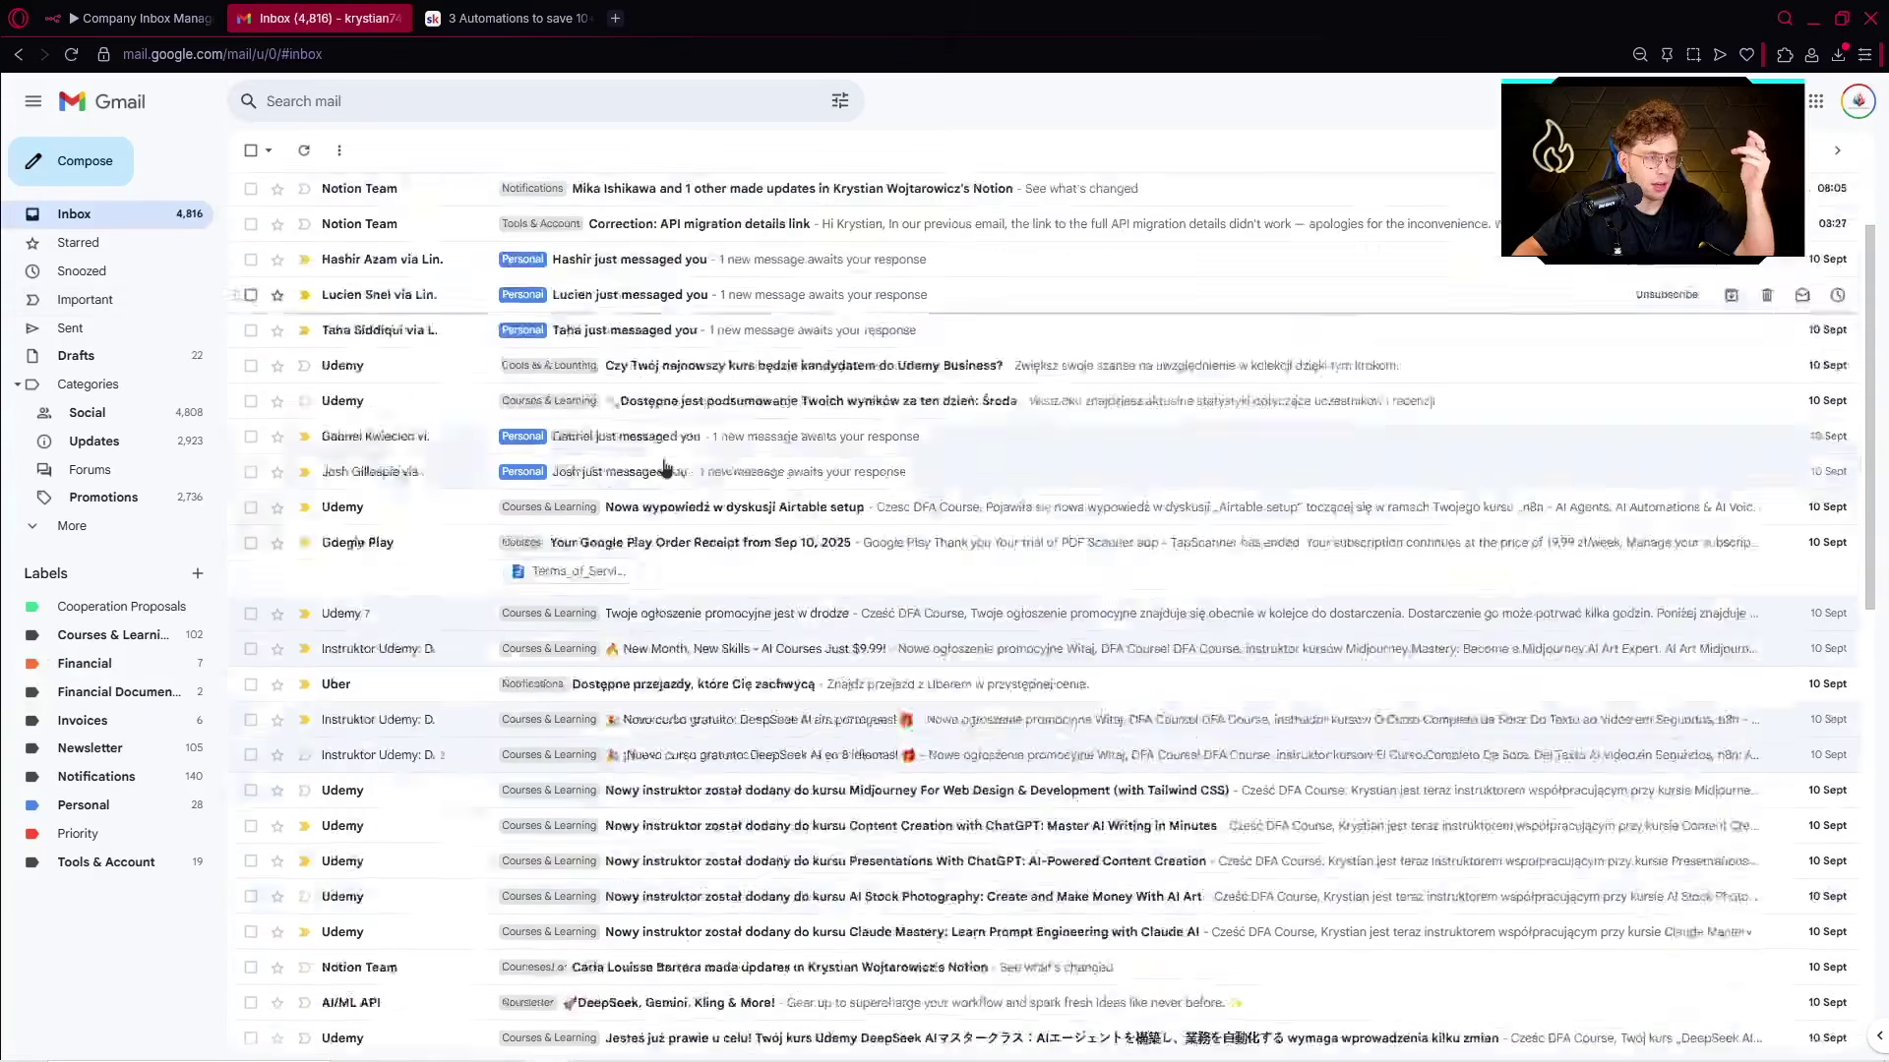
scroll(615, 529, "up", 10)
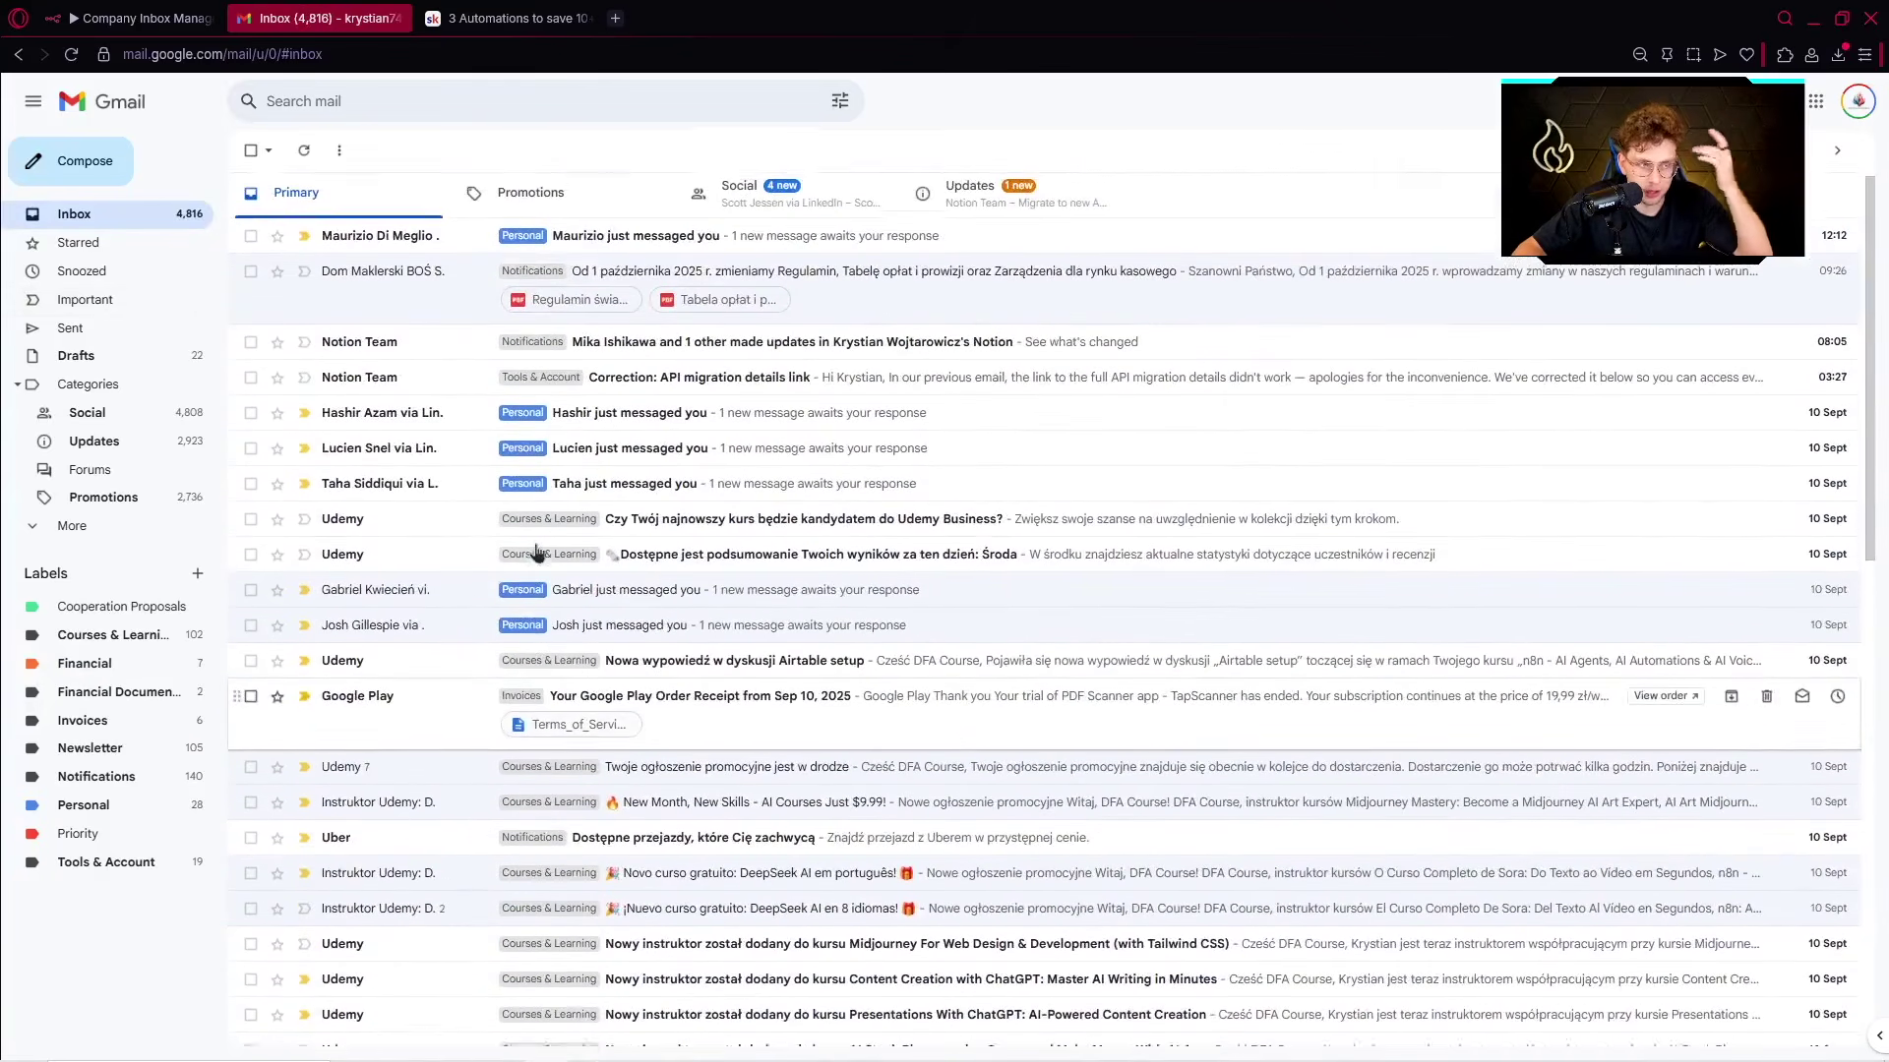
Return to the Company Inbox Manager workflow in n8n and examine the Sort Old Emails branch from its manual trigger to the label nodes.
left_click(171, 12)
scroll(1229, 295, "up", 3)
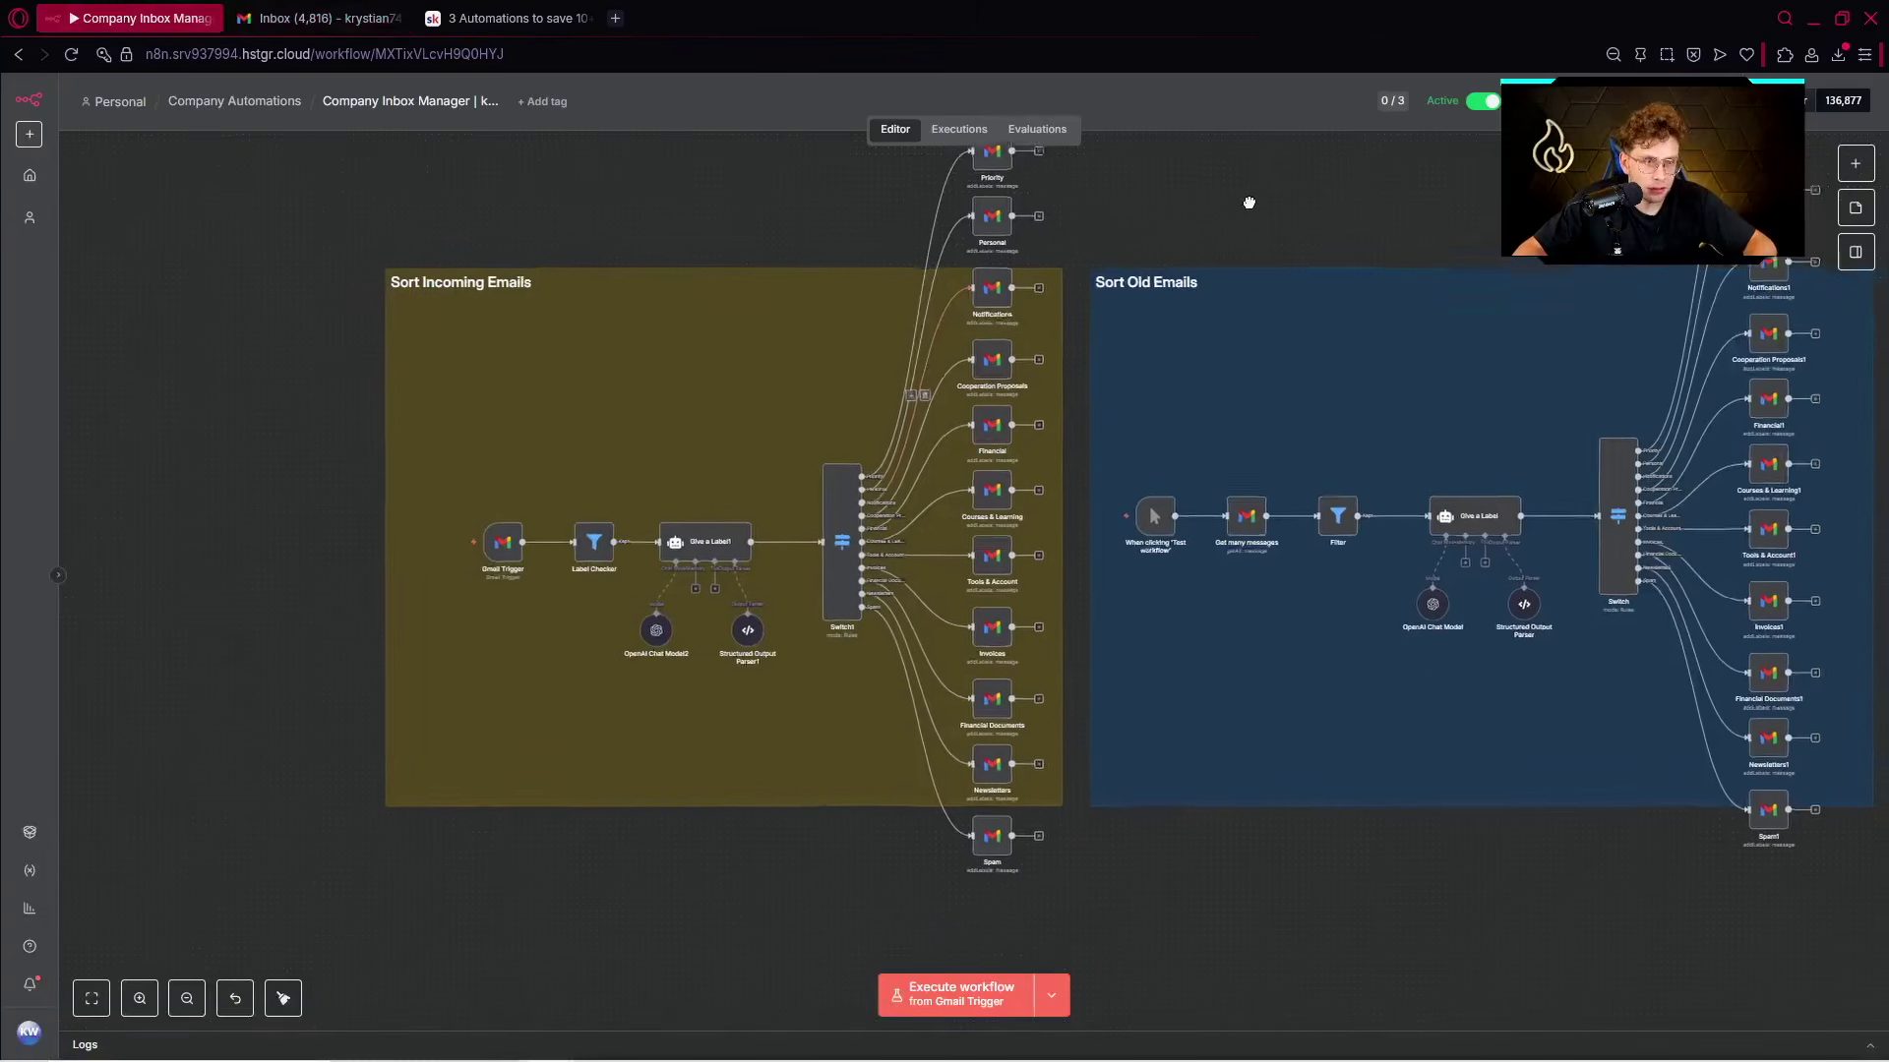
left_click_drag(1337, 193, 964, 239)
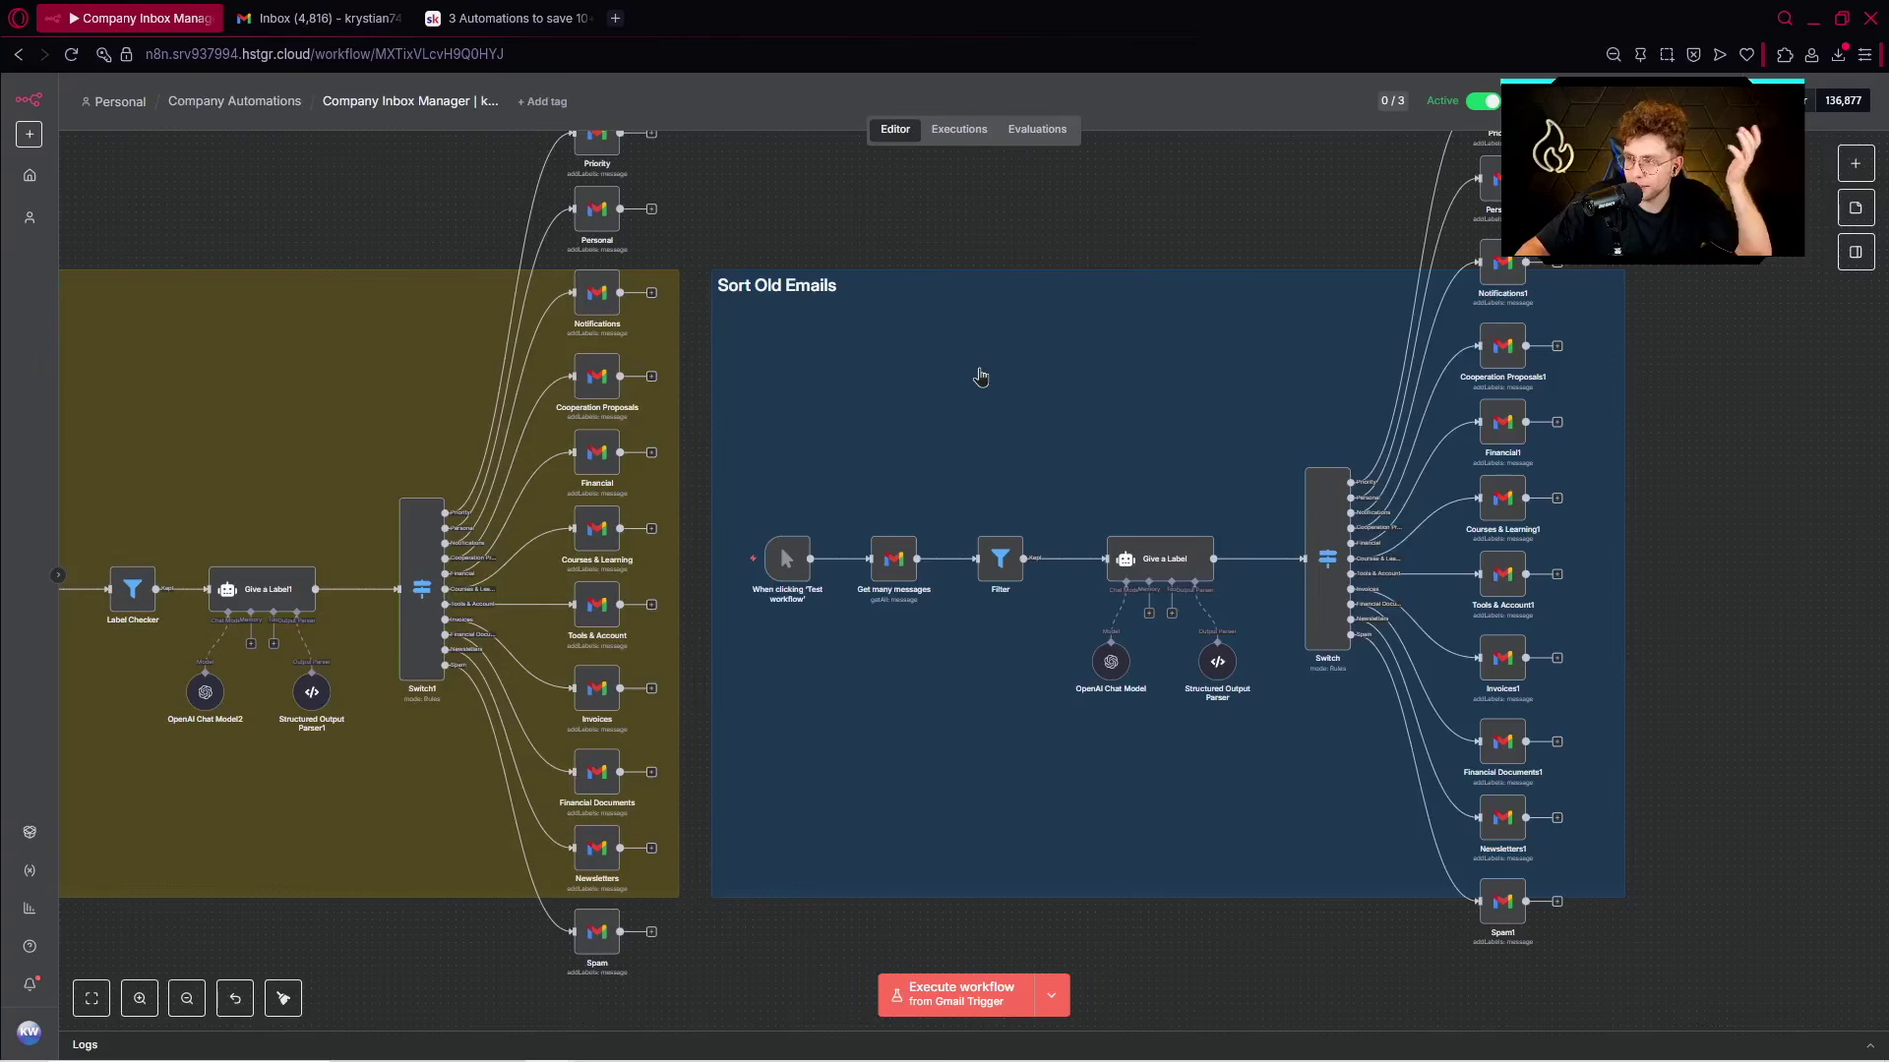
mouse_move(720, 569)
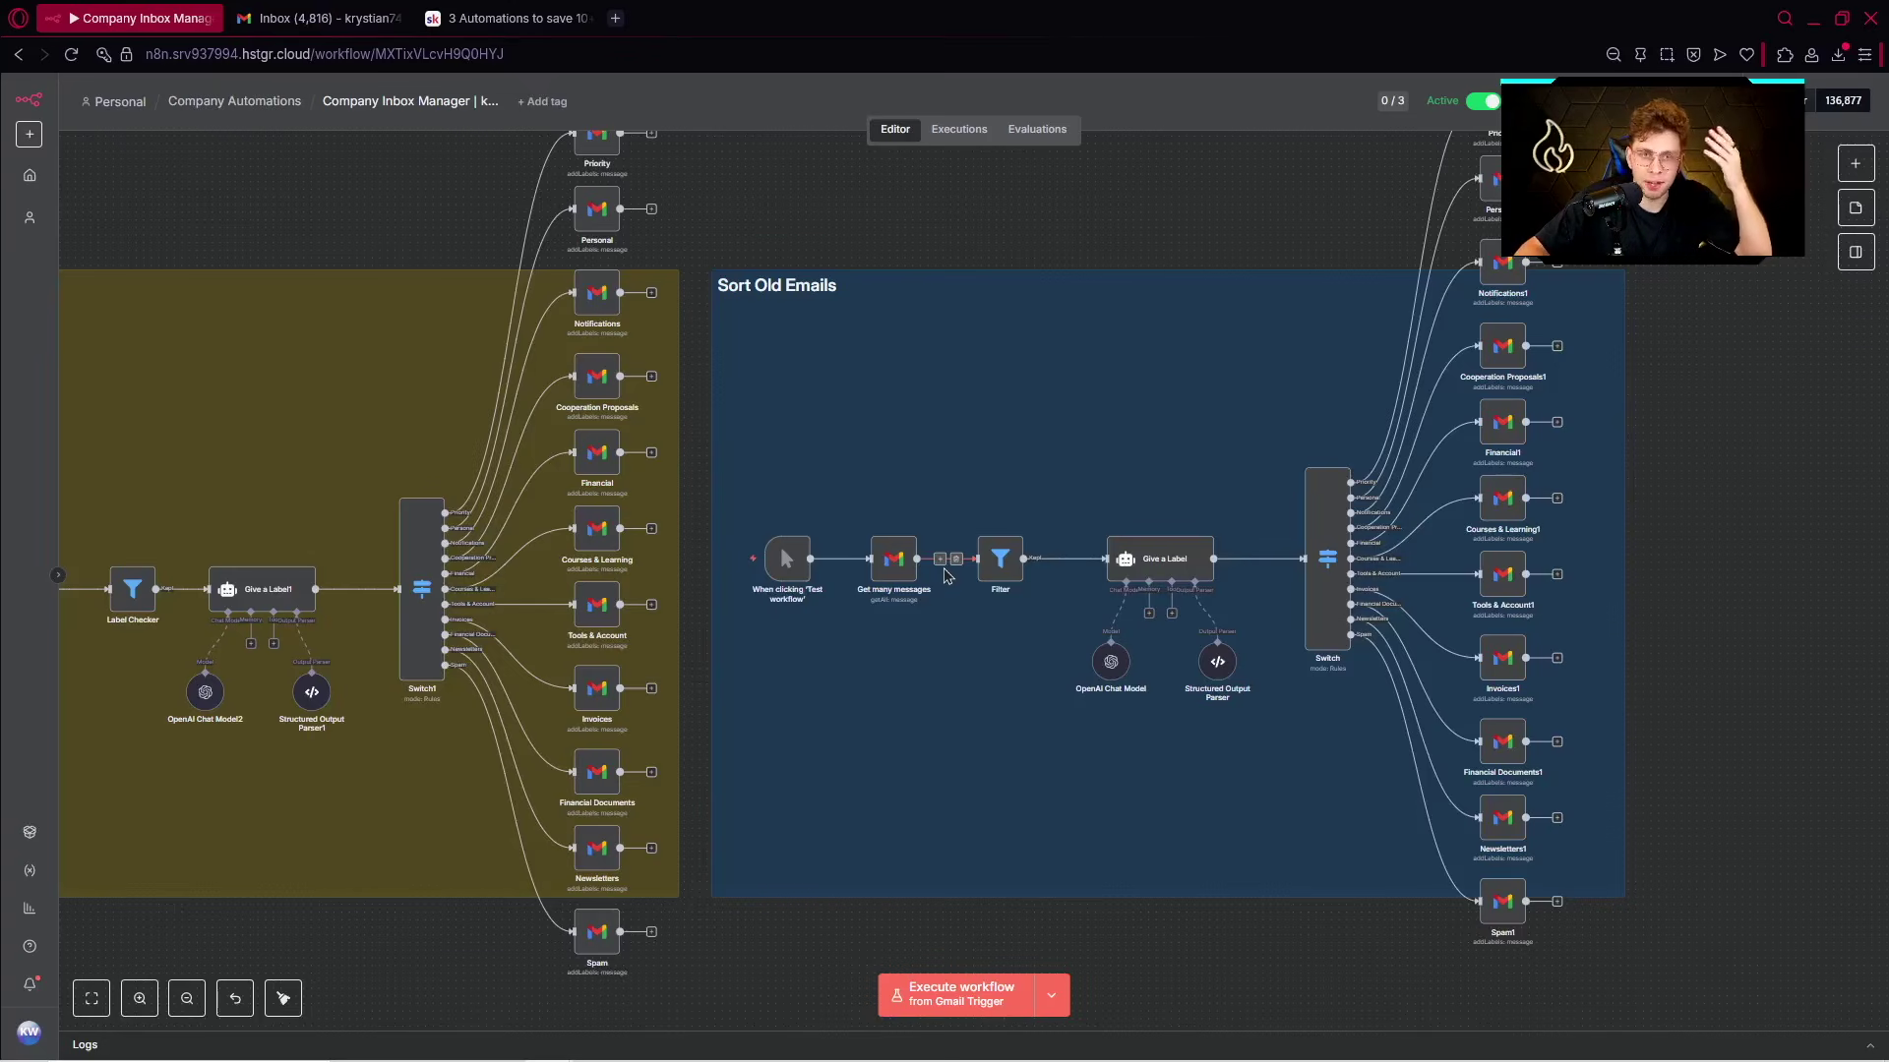
left_click_drag(1174, 221, 1153, 295)
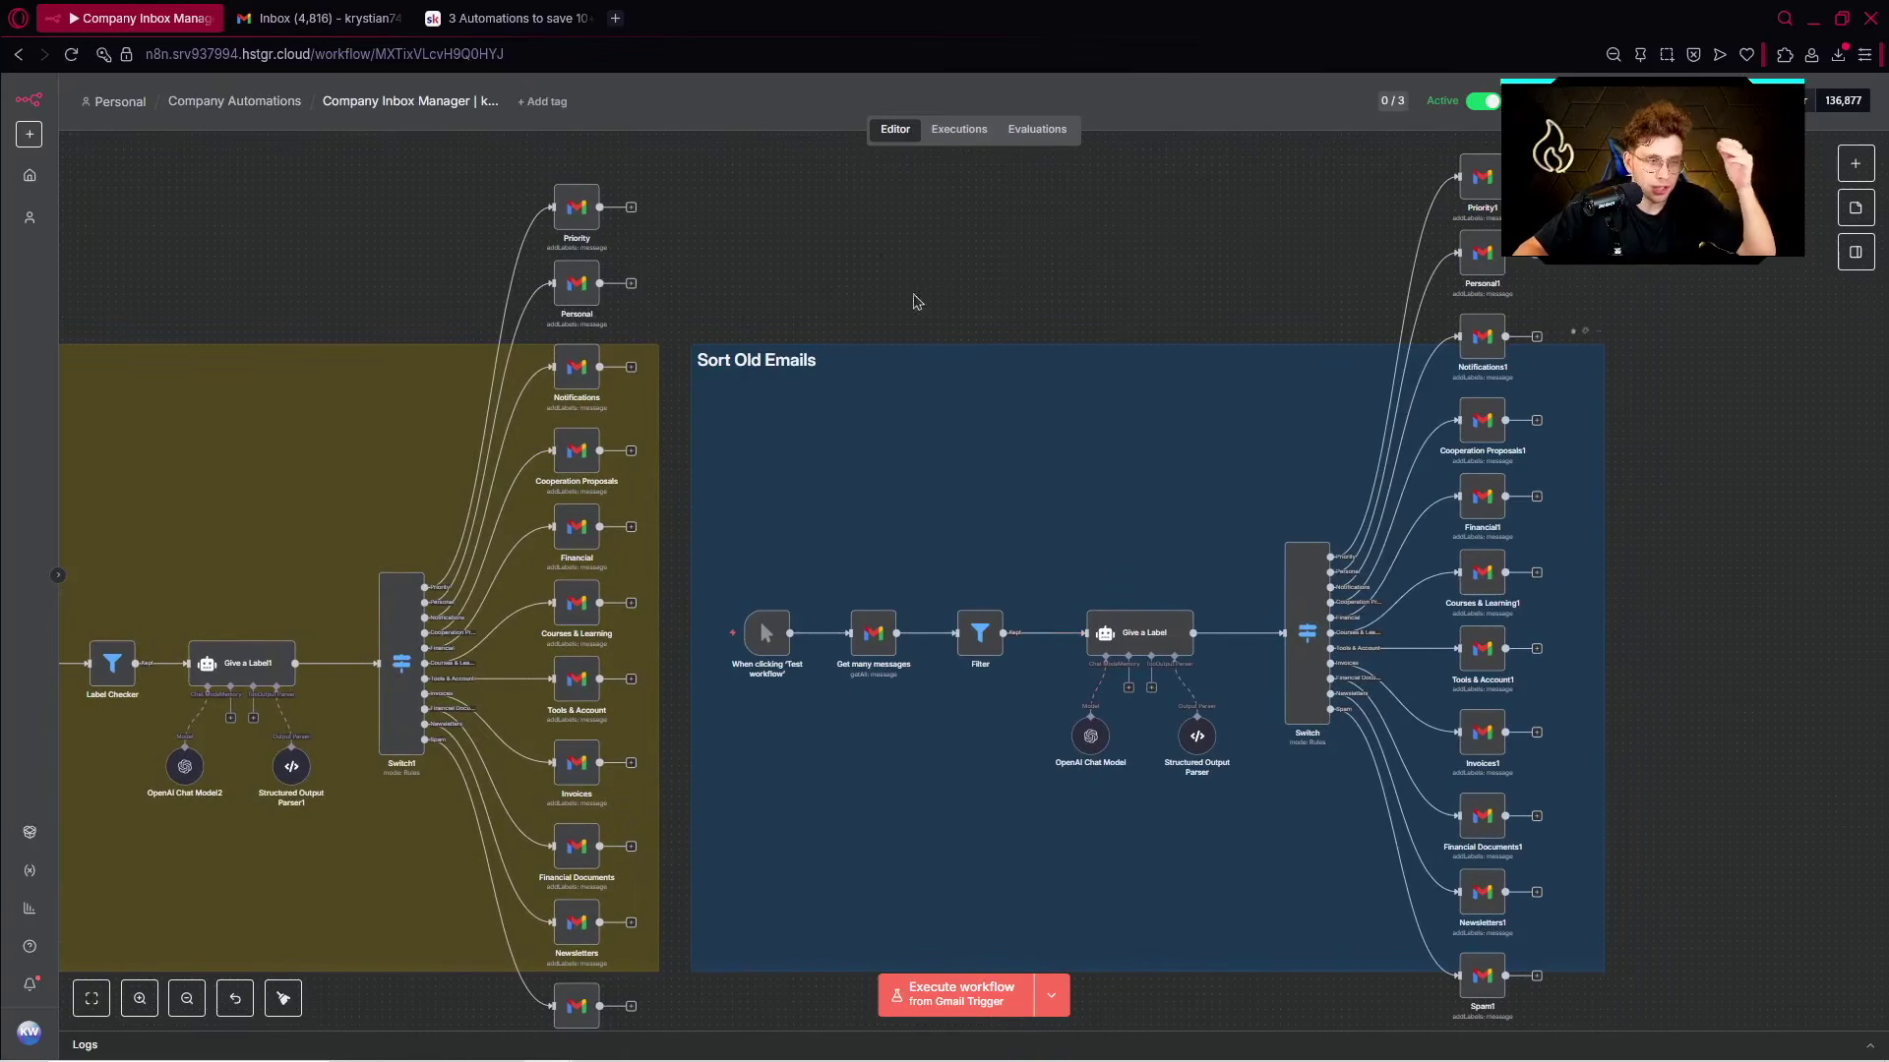
left_click_drag(876, 258, 1130, 248)
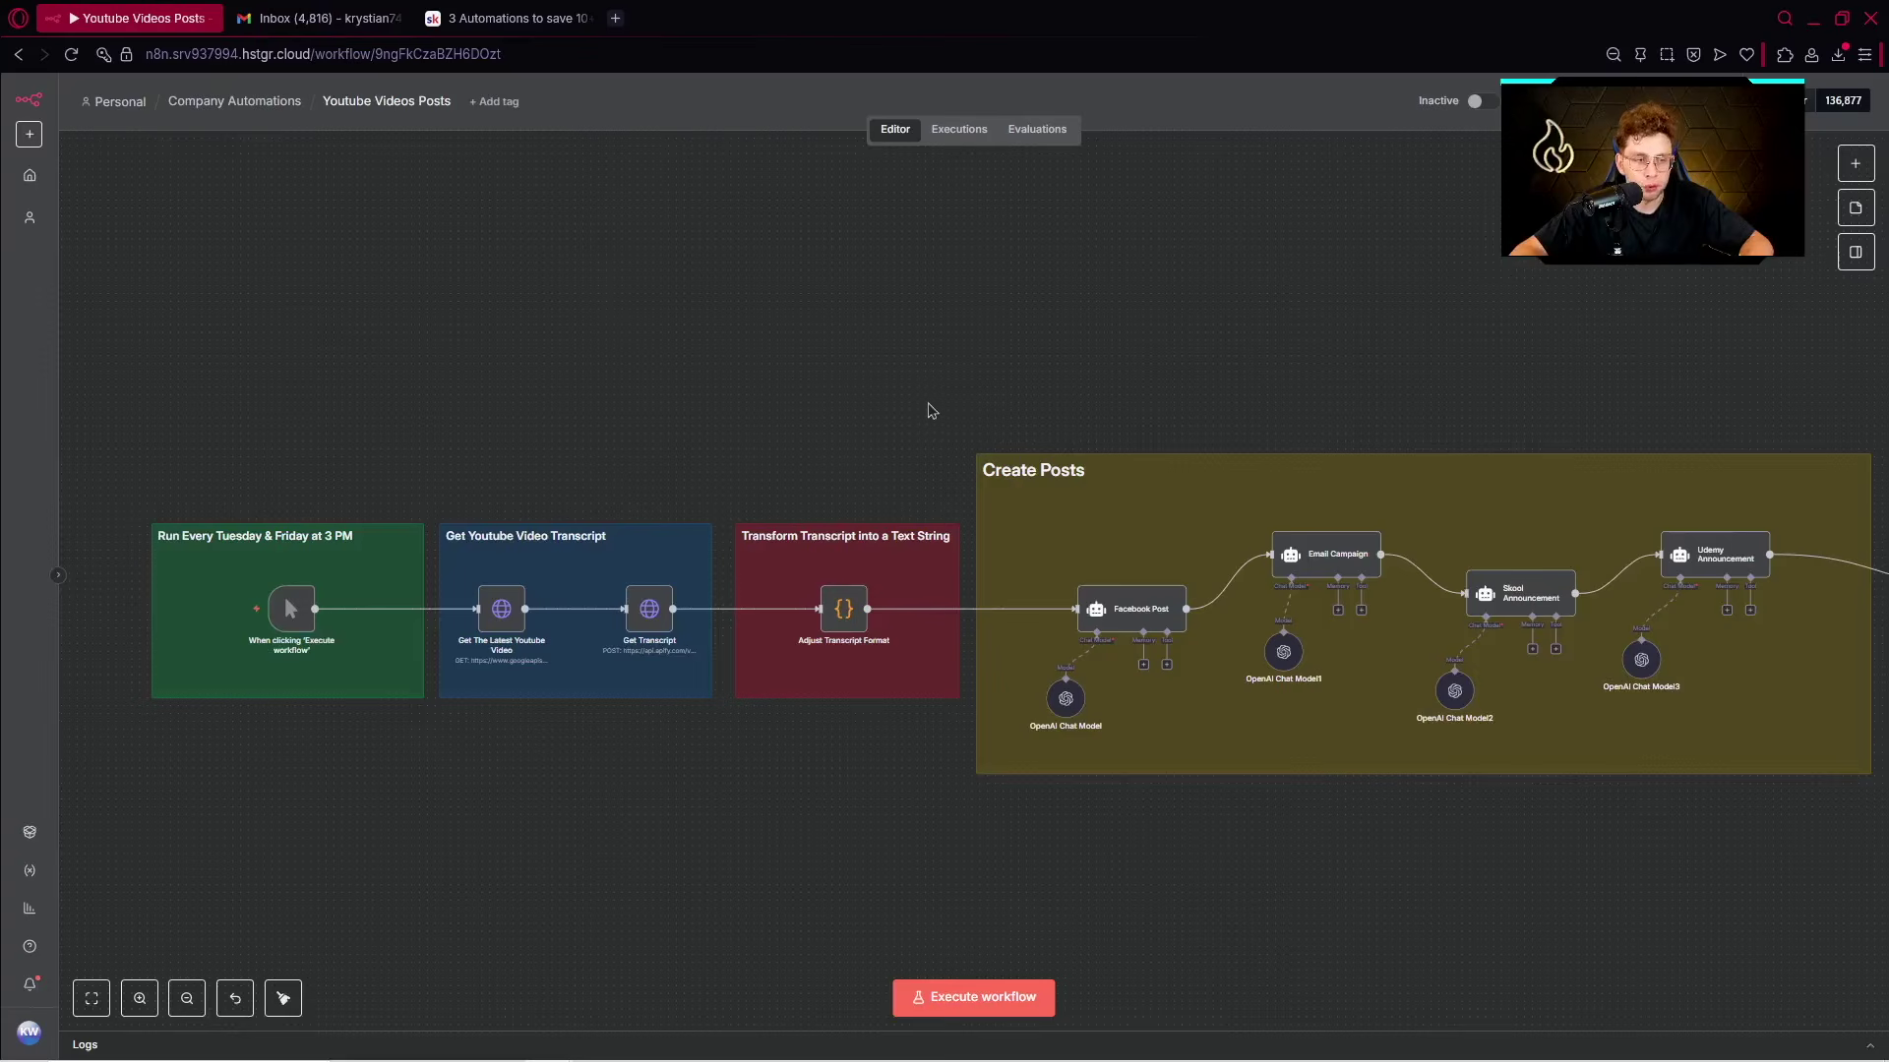
Execute the Youtube Videos Posts workflow from its manual trigger and follow the run across to the Save Posts inside Database section.
left_click_drag(1116, 381, 874, 373)
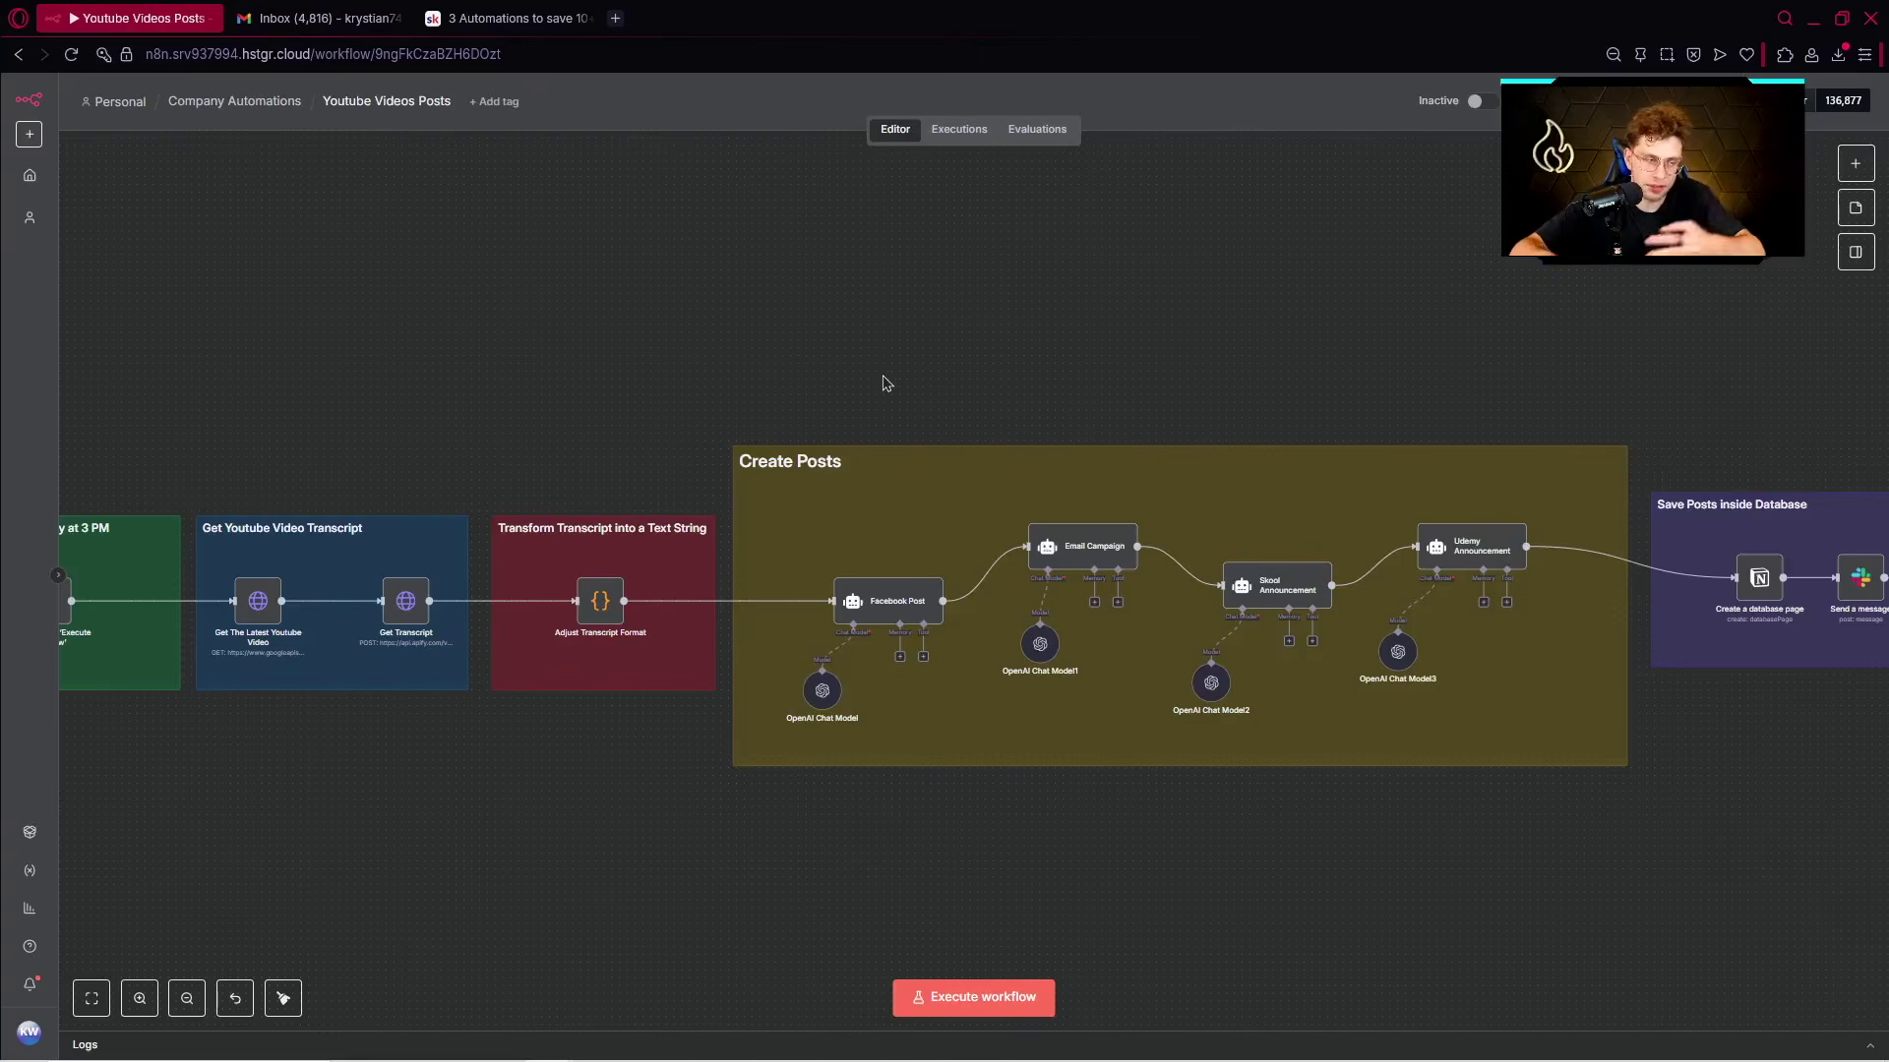
scroll(883, 383, "left", 3)
scroll(573, 527, "up", 2)
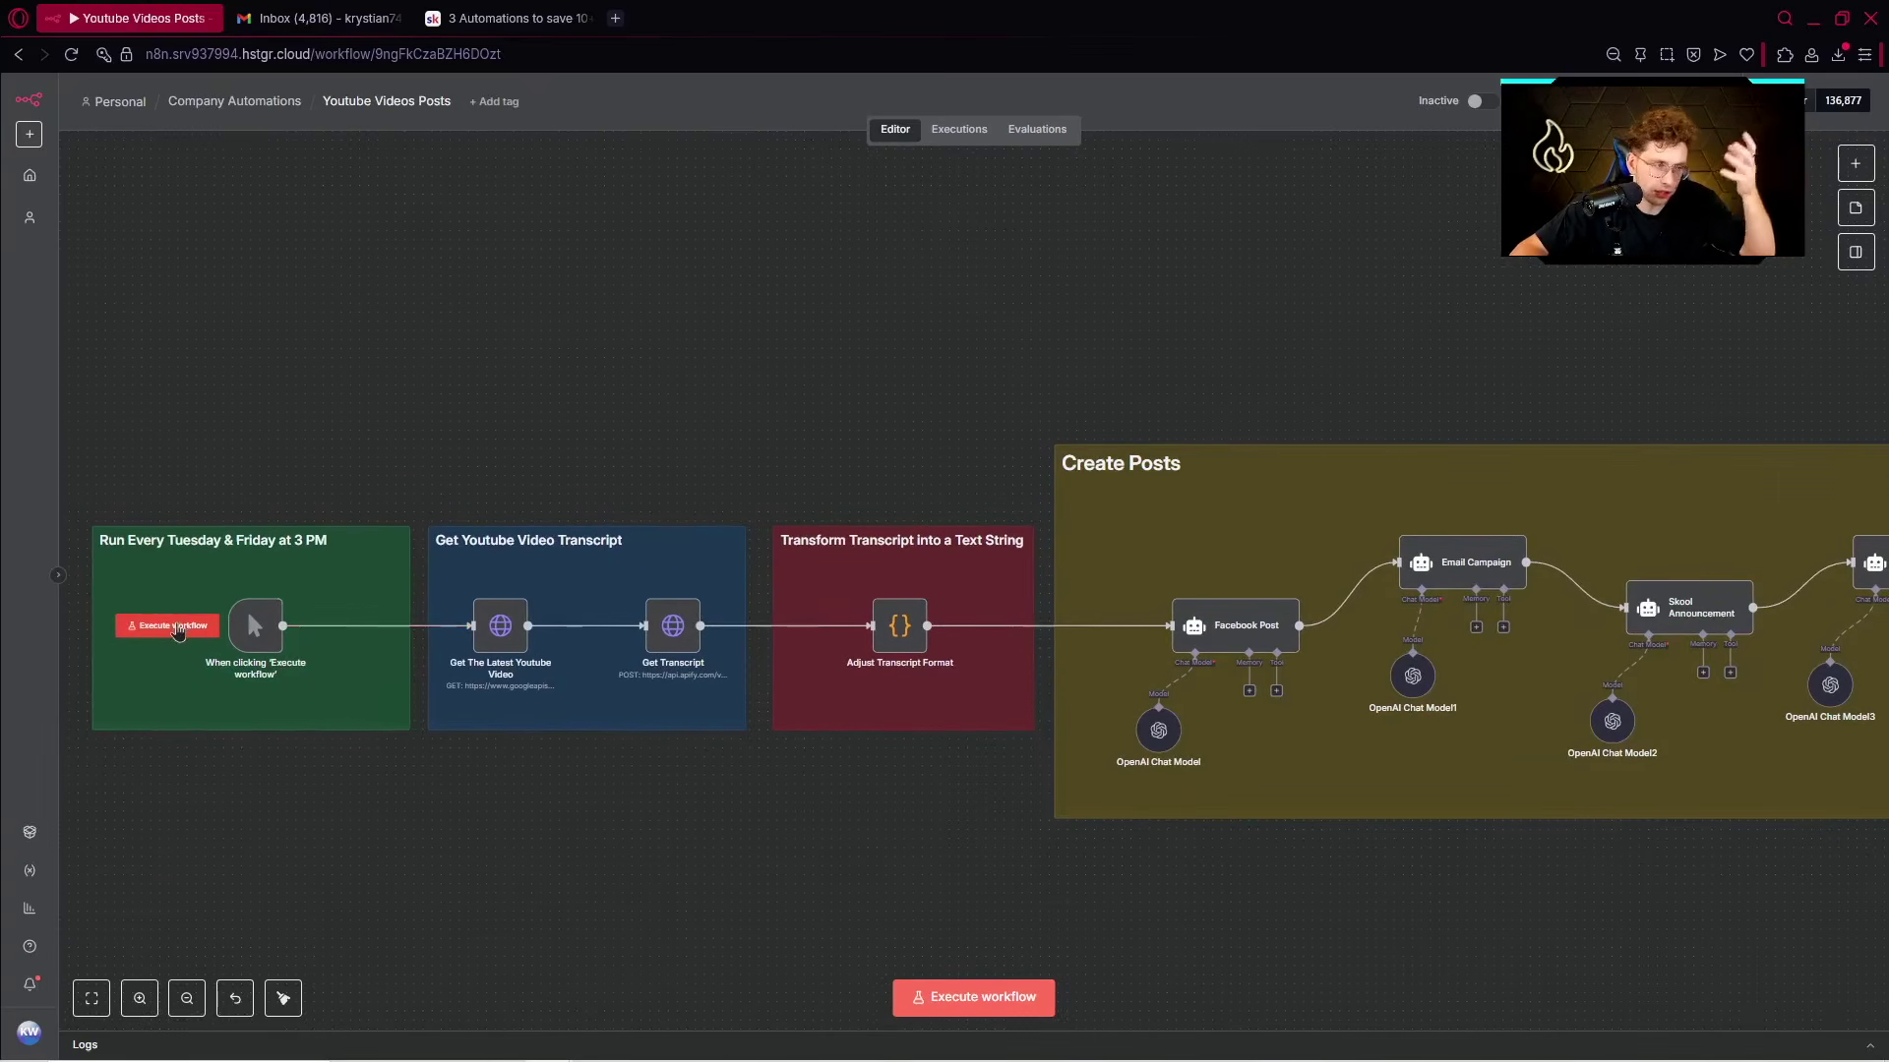
left_click(176, 630)
left_click_drag(830, 345, 497, 346)
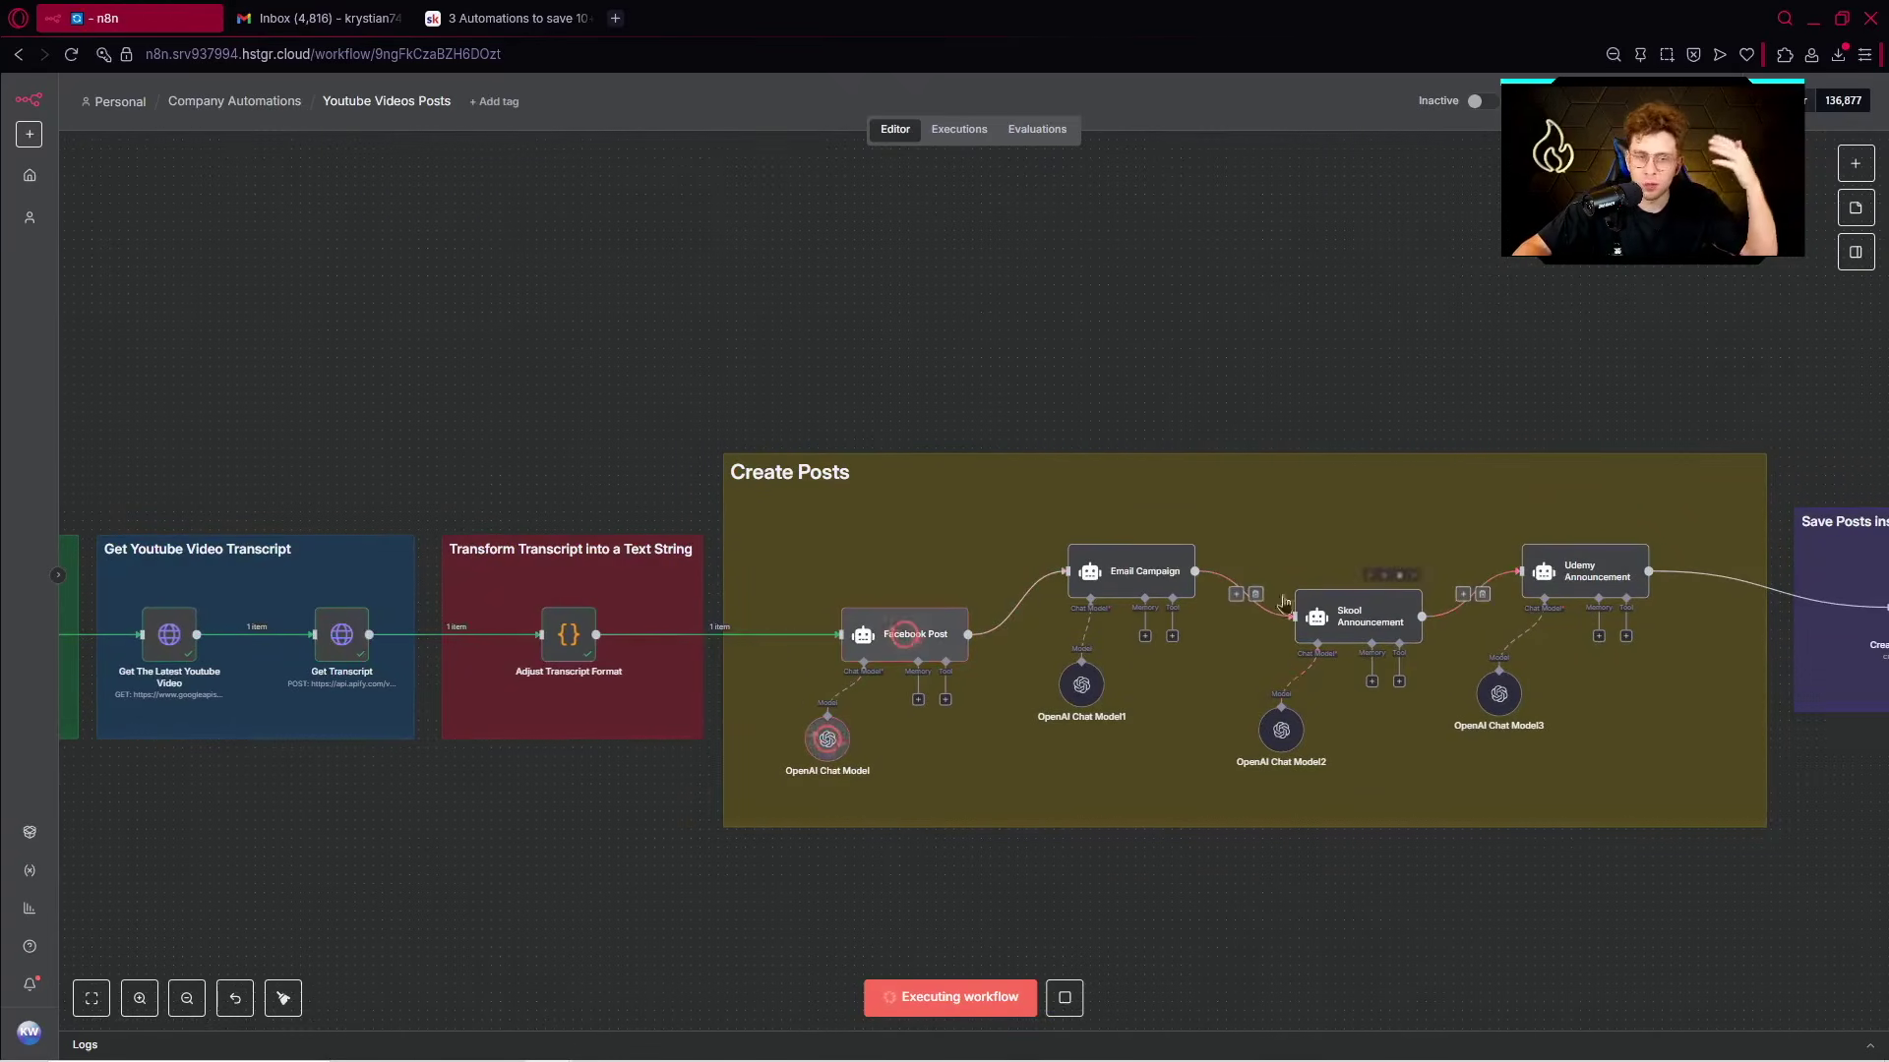
left_click_drag(1468, 354, 1108, 341)
left_click_drag(1538, 358, 1168, 359)
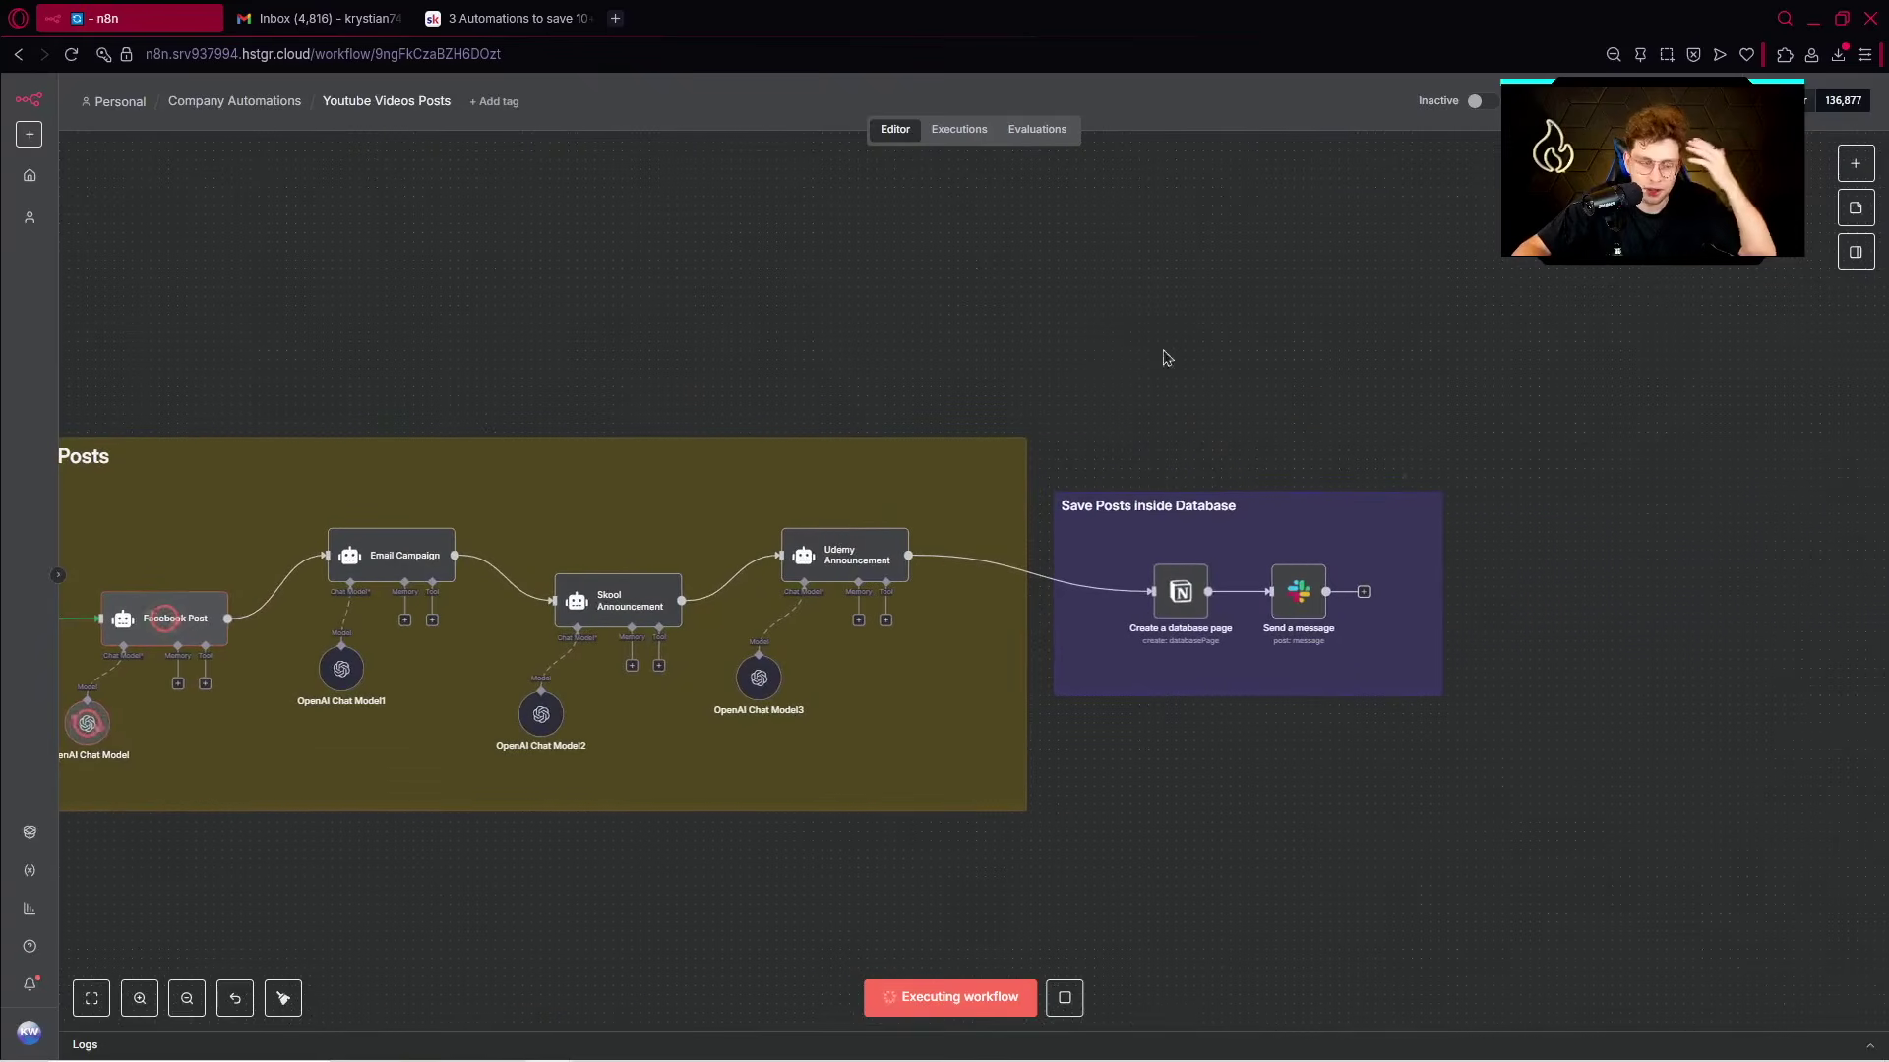
Open the Notion database linked in the Create a database page node, look through its video rows and narrow the Notion sidebar.
double_click(1180, 591)
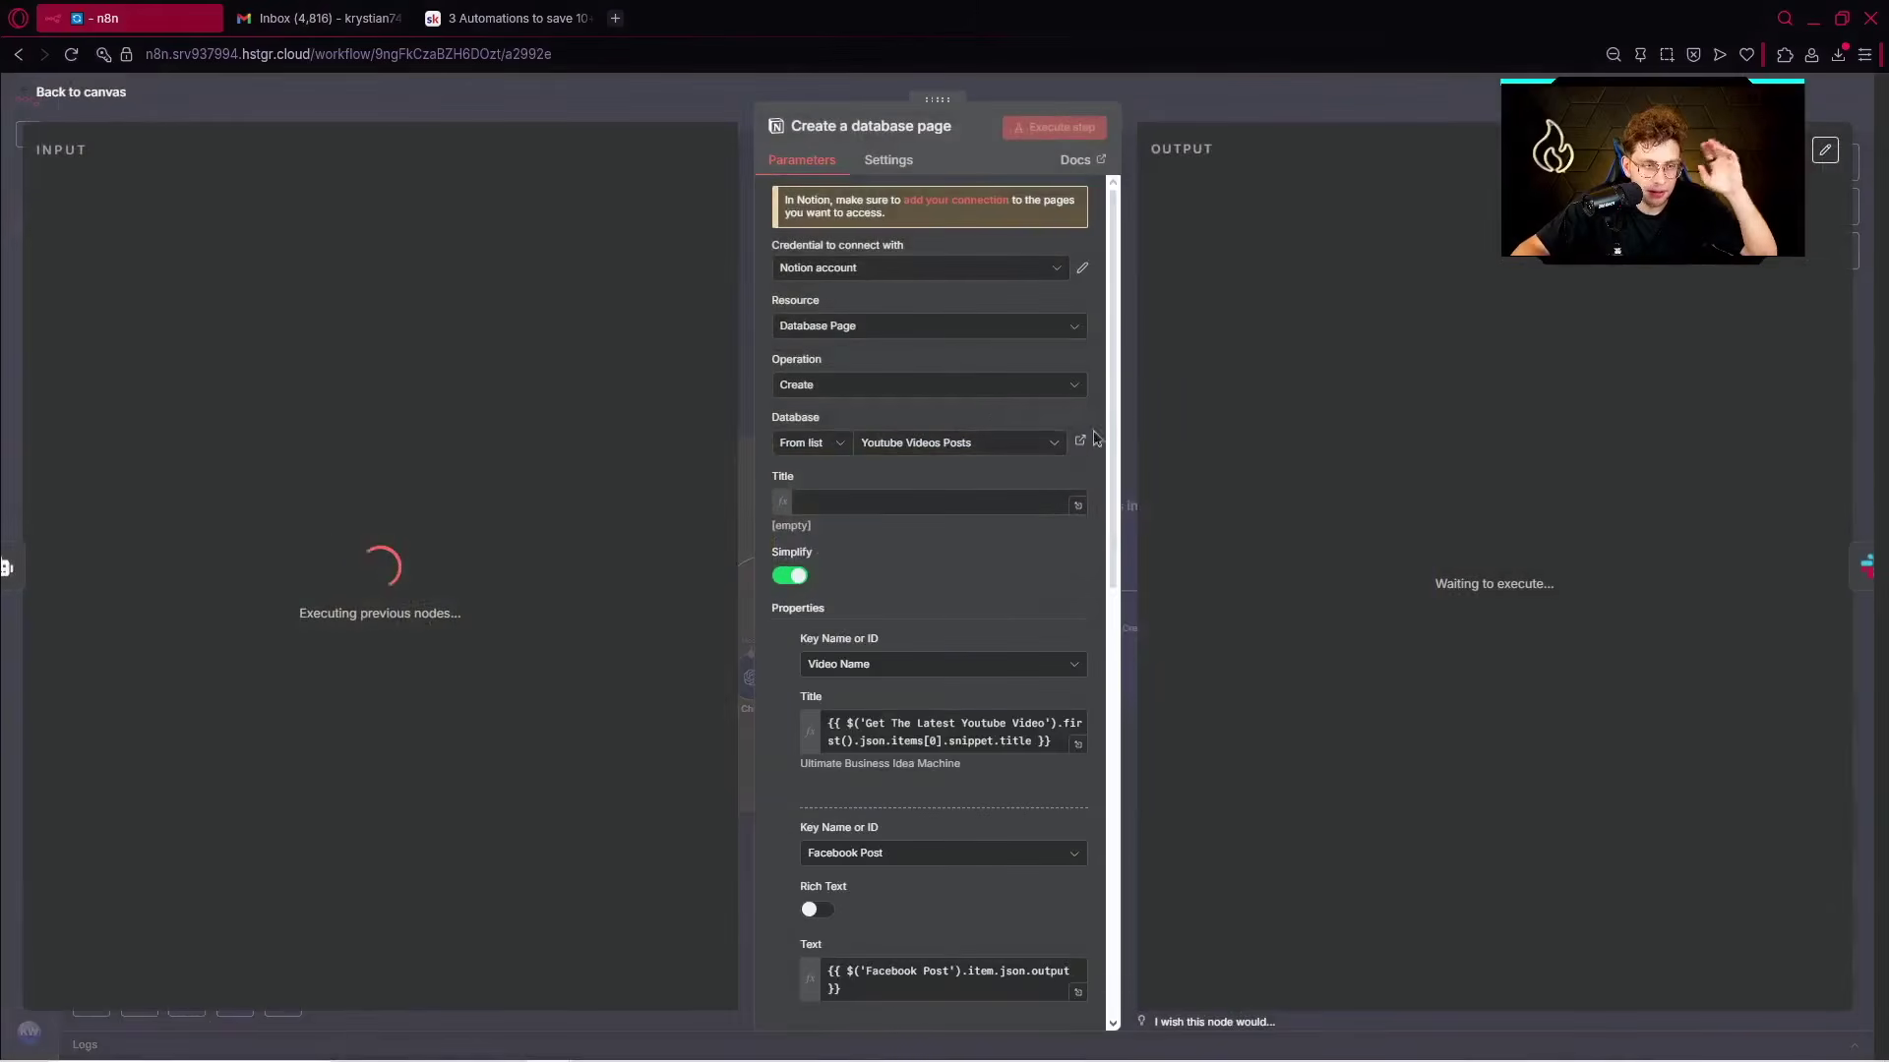
left_click(1078, 444)
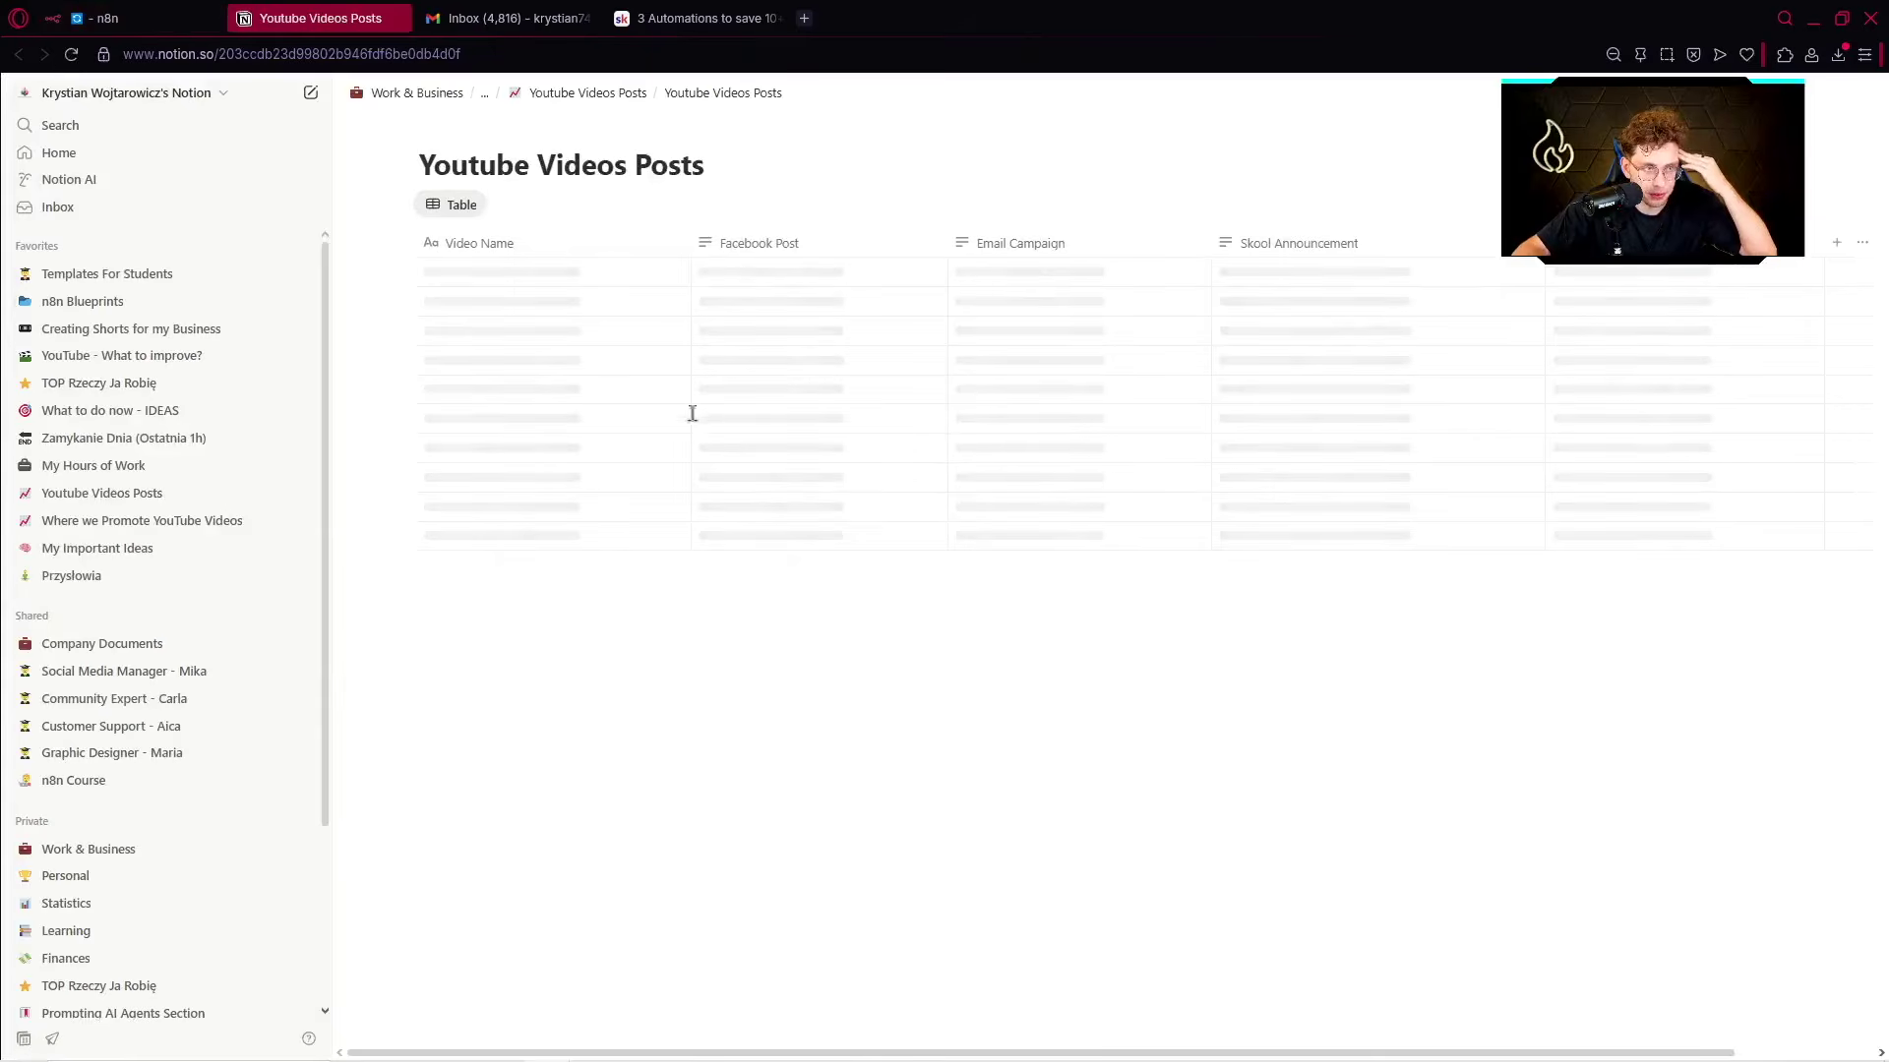
scroll(1441, 477, "down", 15)
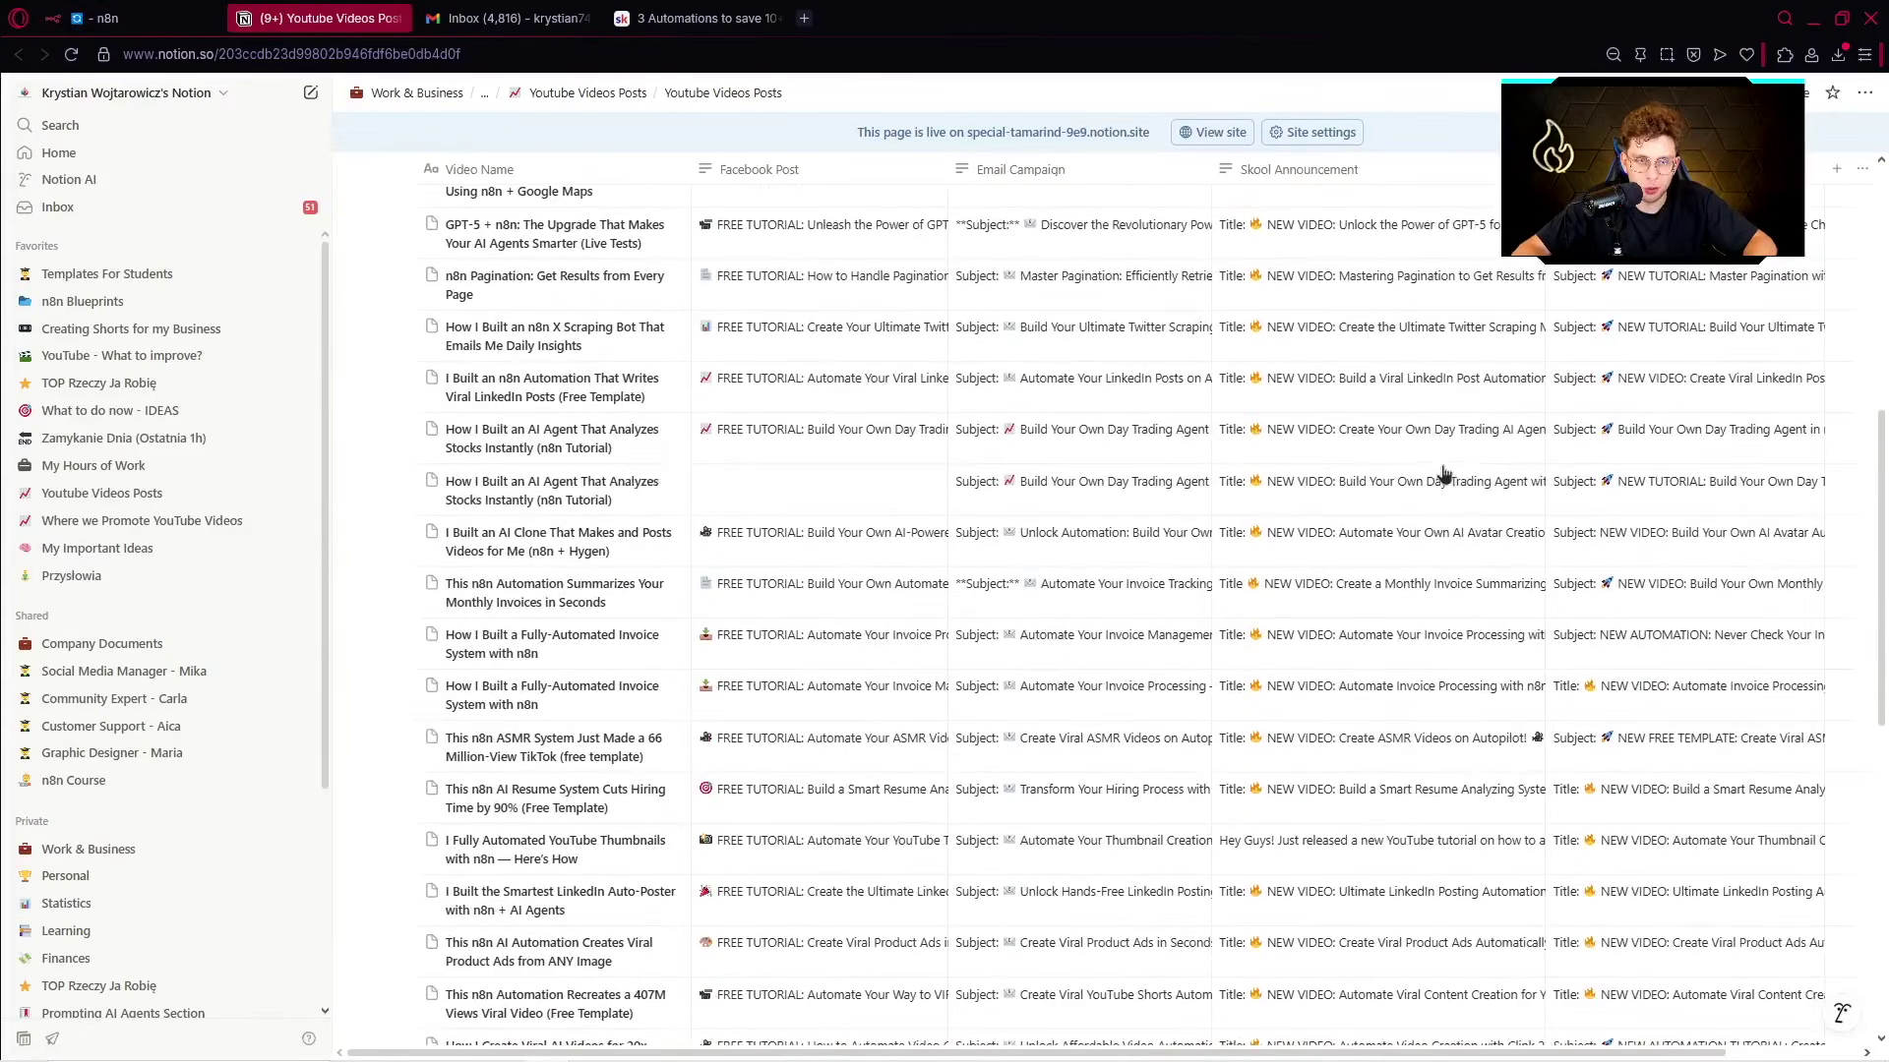
scroll(1441, 477, "up", 15)
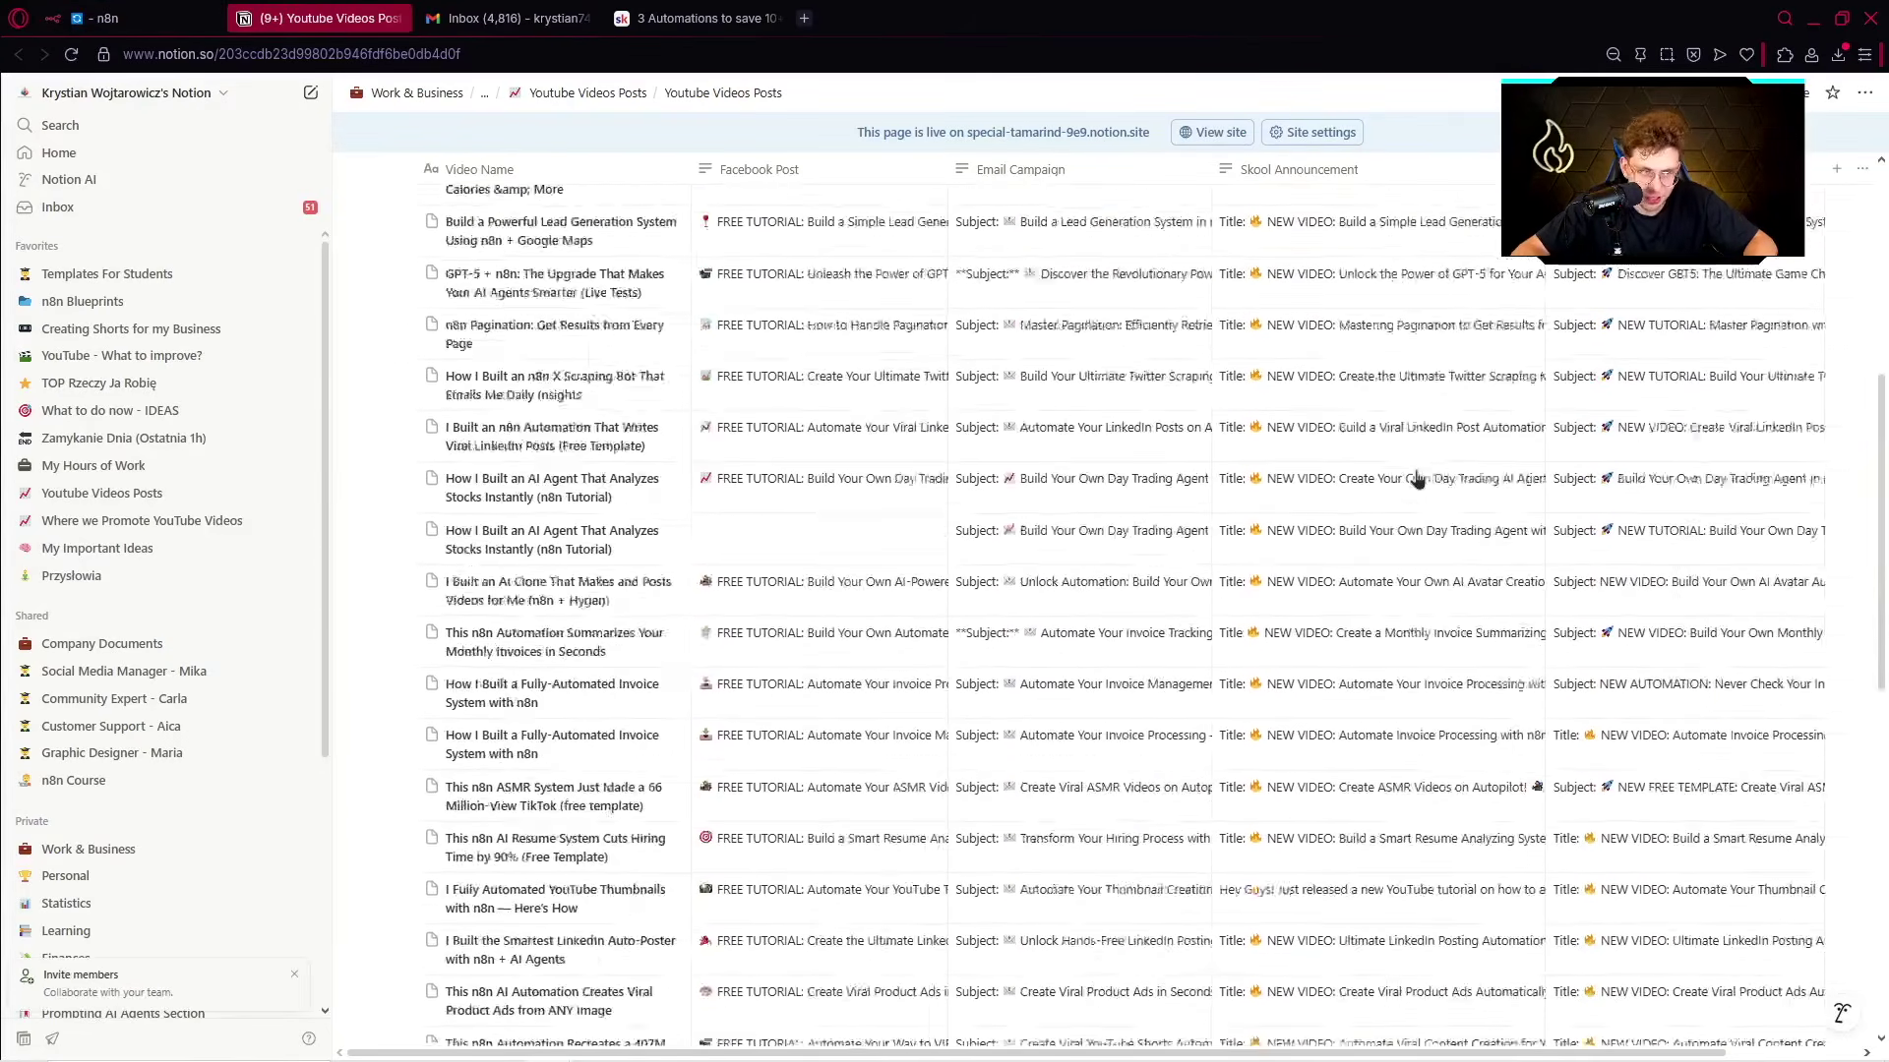
left_click_drag(330, 253, 202, 274)
Open the Email Campaign text for the "This AI DJ Builds Spotify Playlists From Your Mood" video and examine its body and video links.
left_click(866, 314)
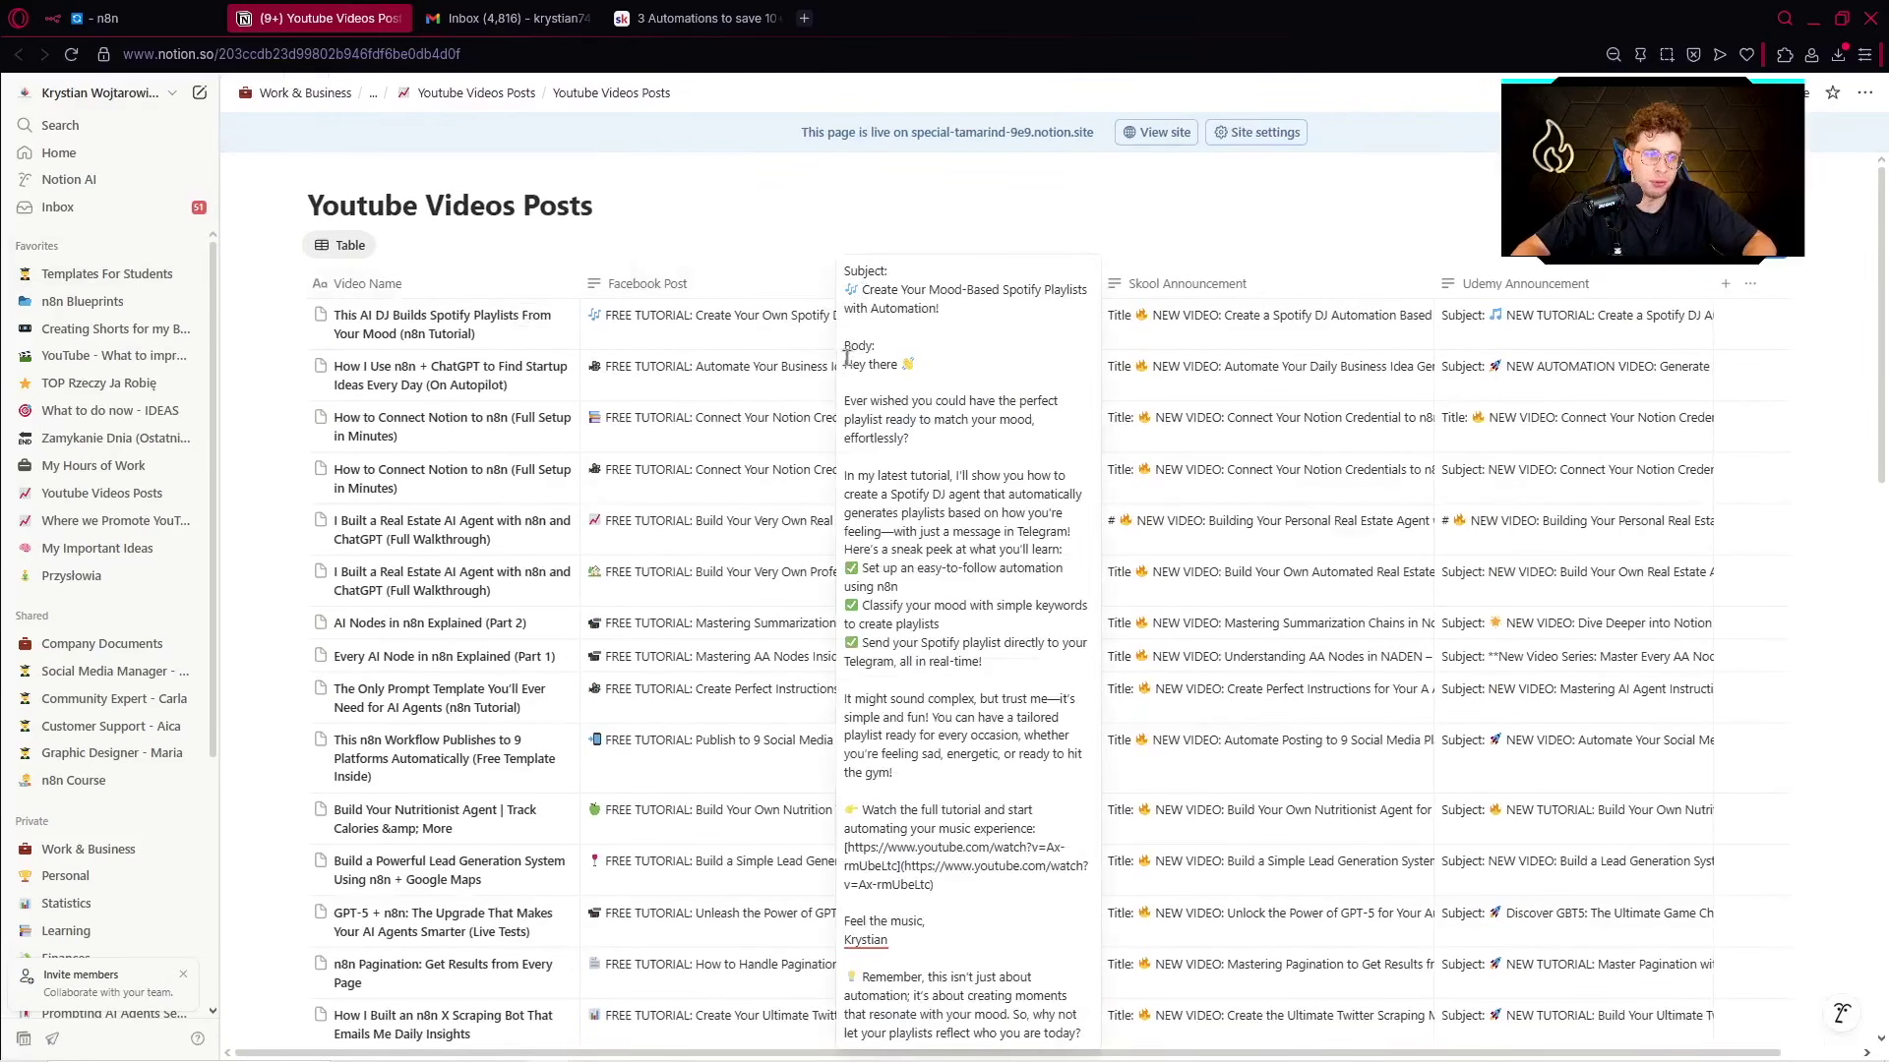
left_click_drag(846, 362, 1039, 674)
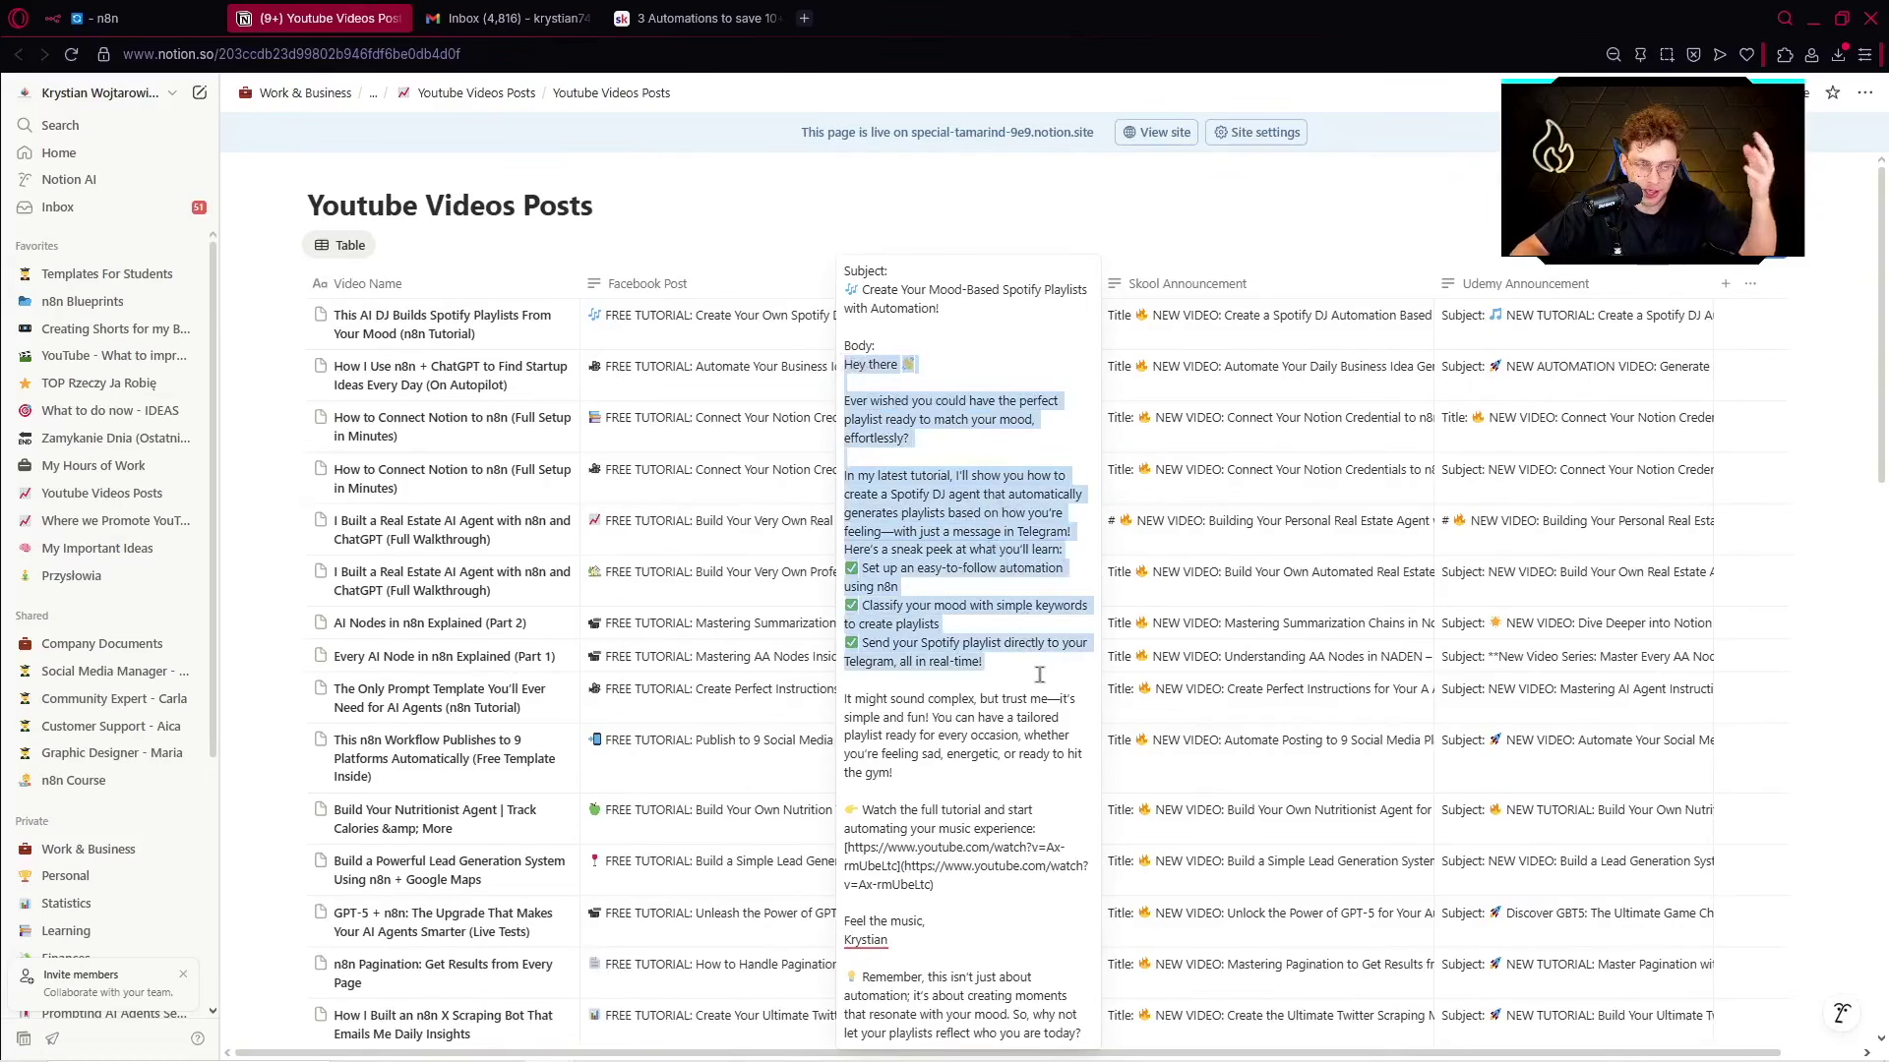
left_click(1033, 668)
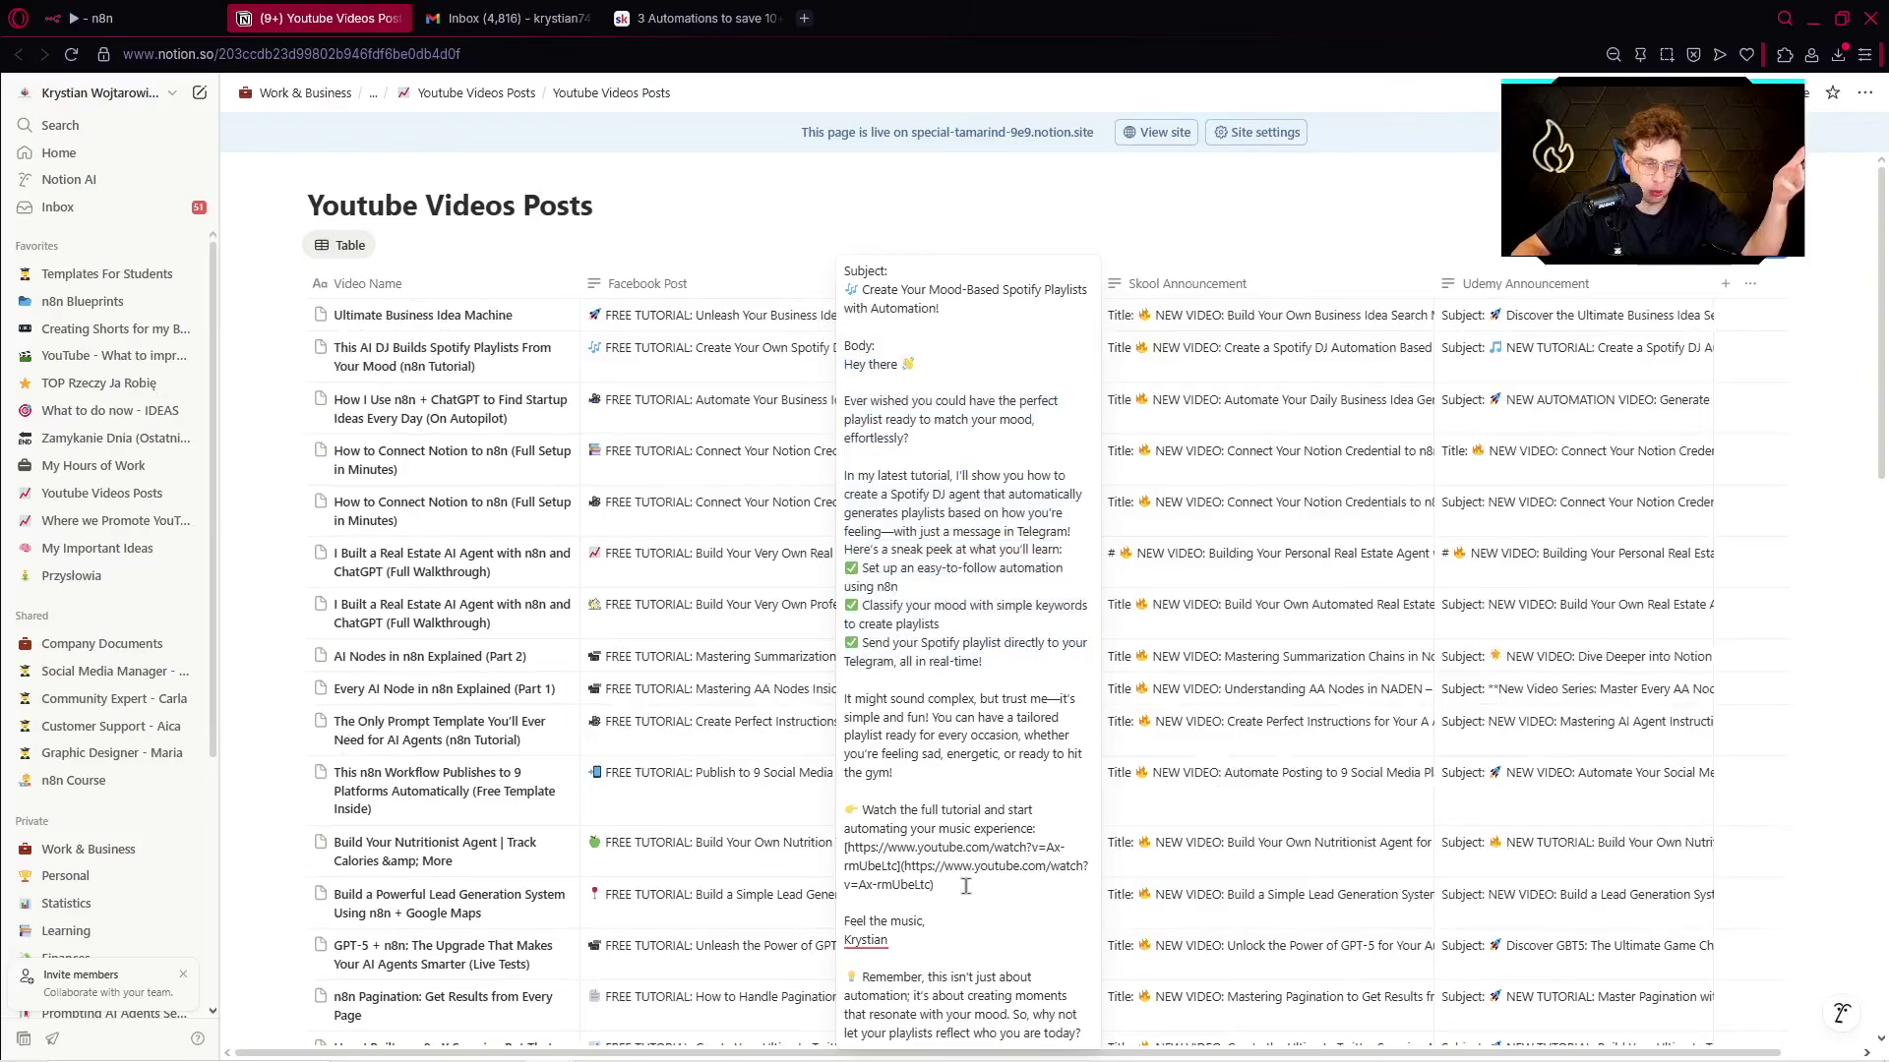
left_click_drag(966, 886, 851, 852)
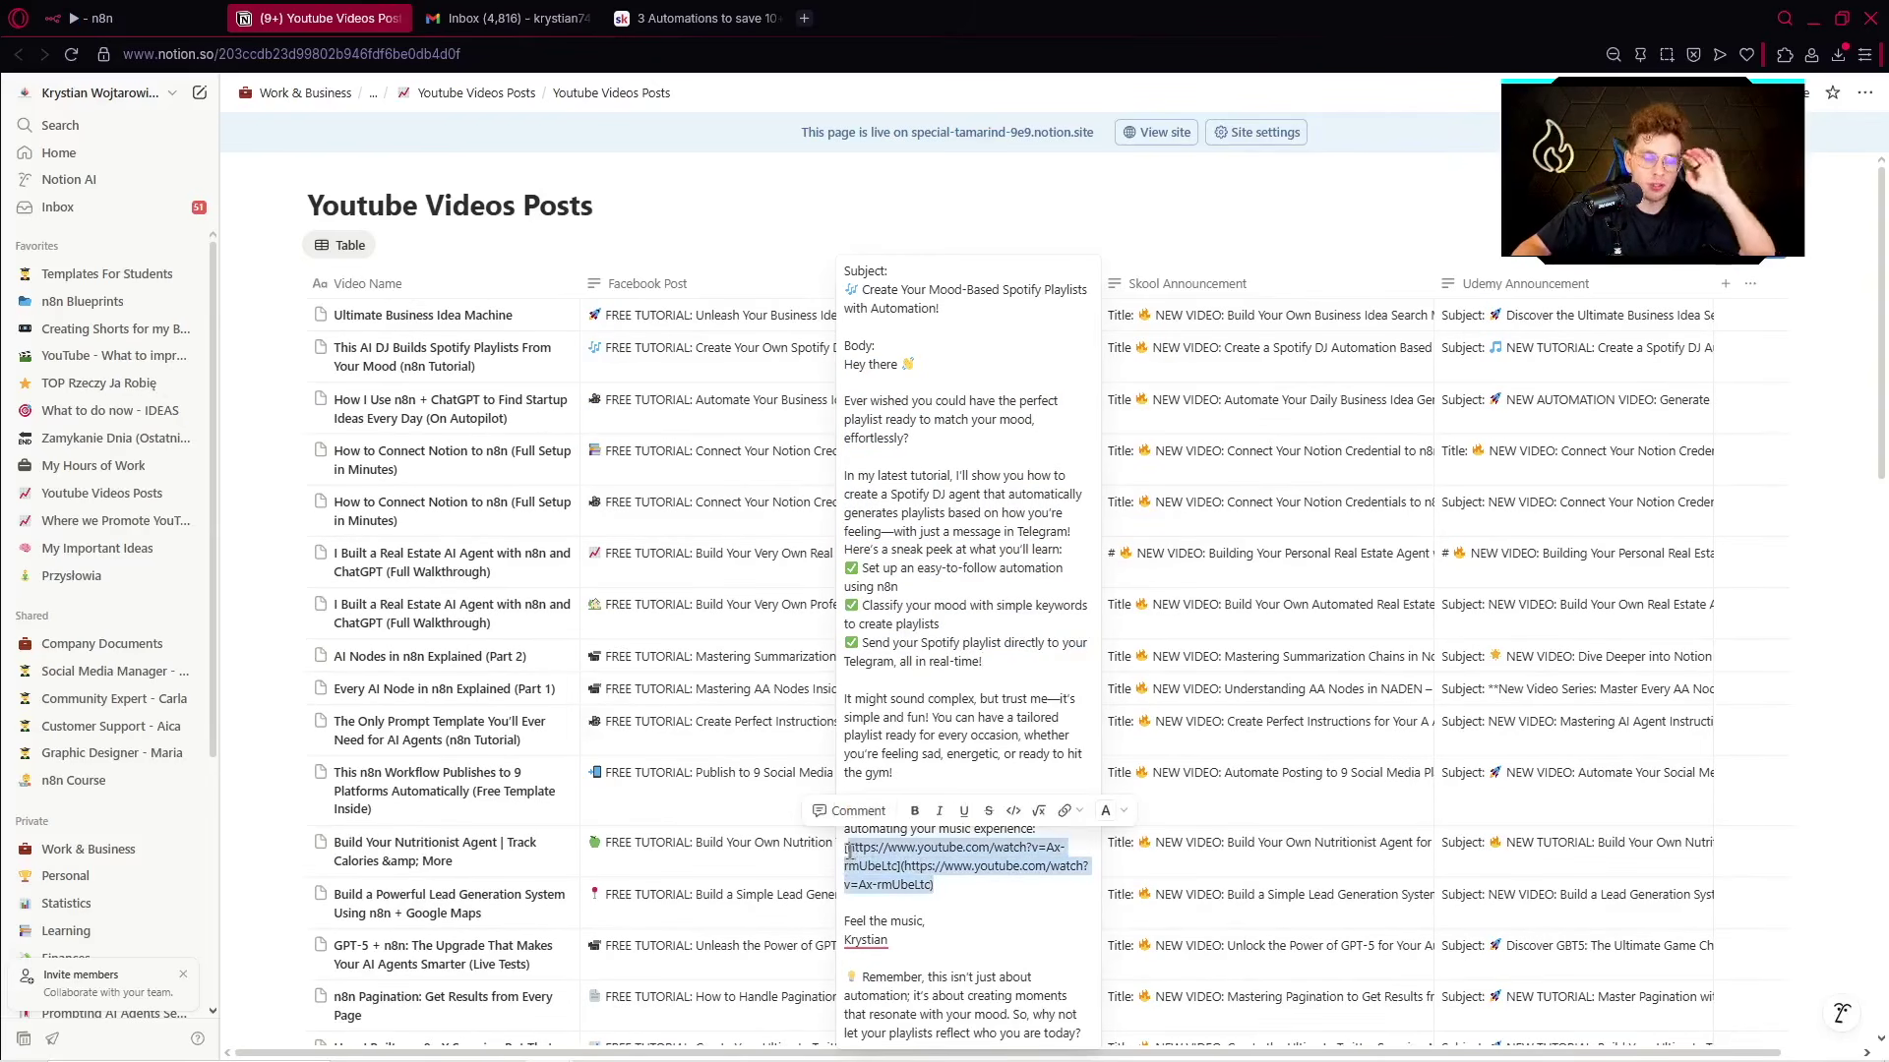
left_click(945, 871)
left_click_drag(1021, 851, 855, 846)
left_click(876, 861)
left_click(1003, 895)
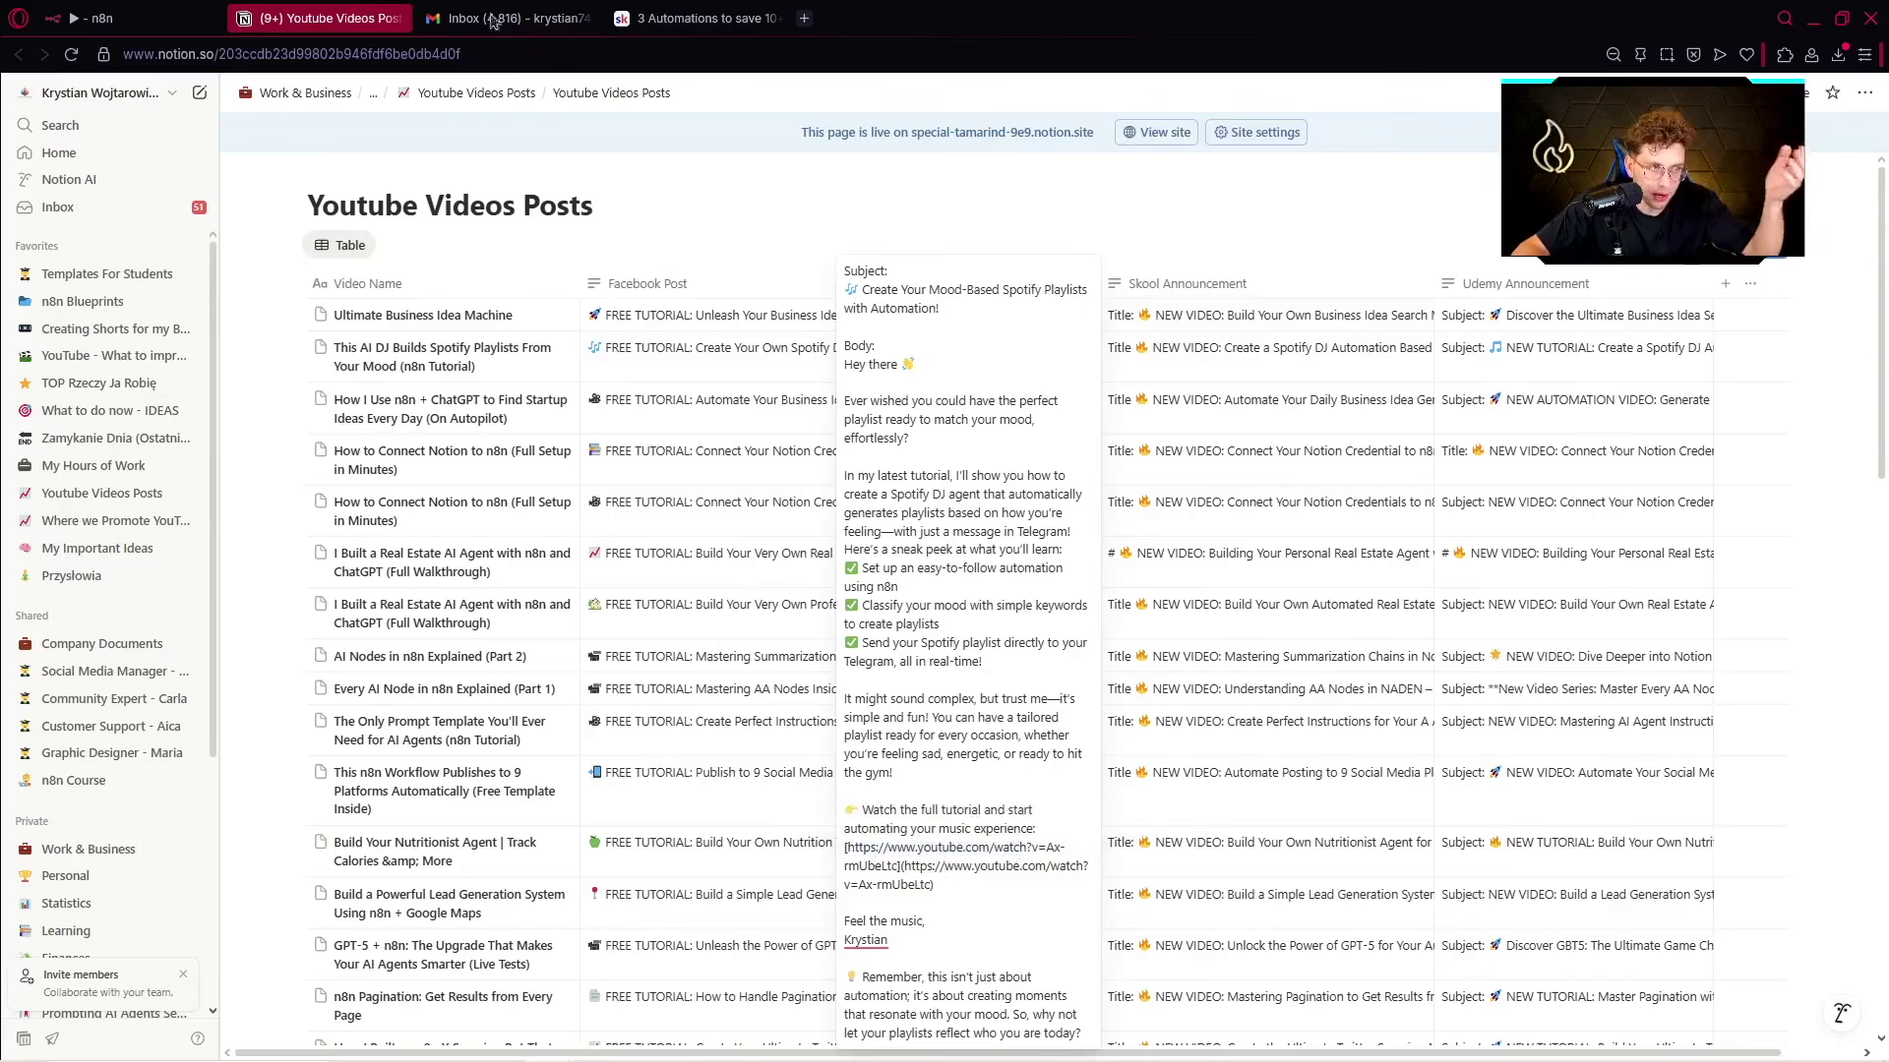
Return to n8n, close the Create a database page node and review the whole executed workflow on the canvas.
left_click(118, 18)
left_click(67, 93)
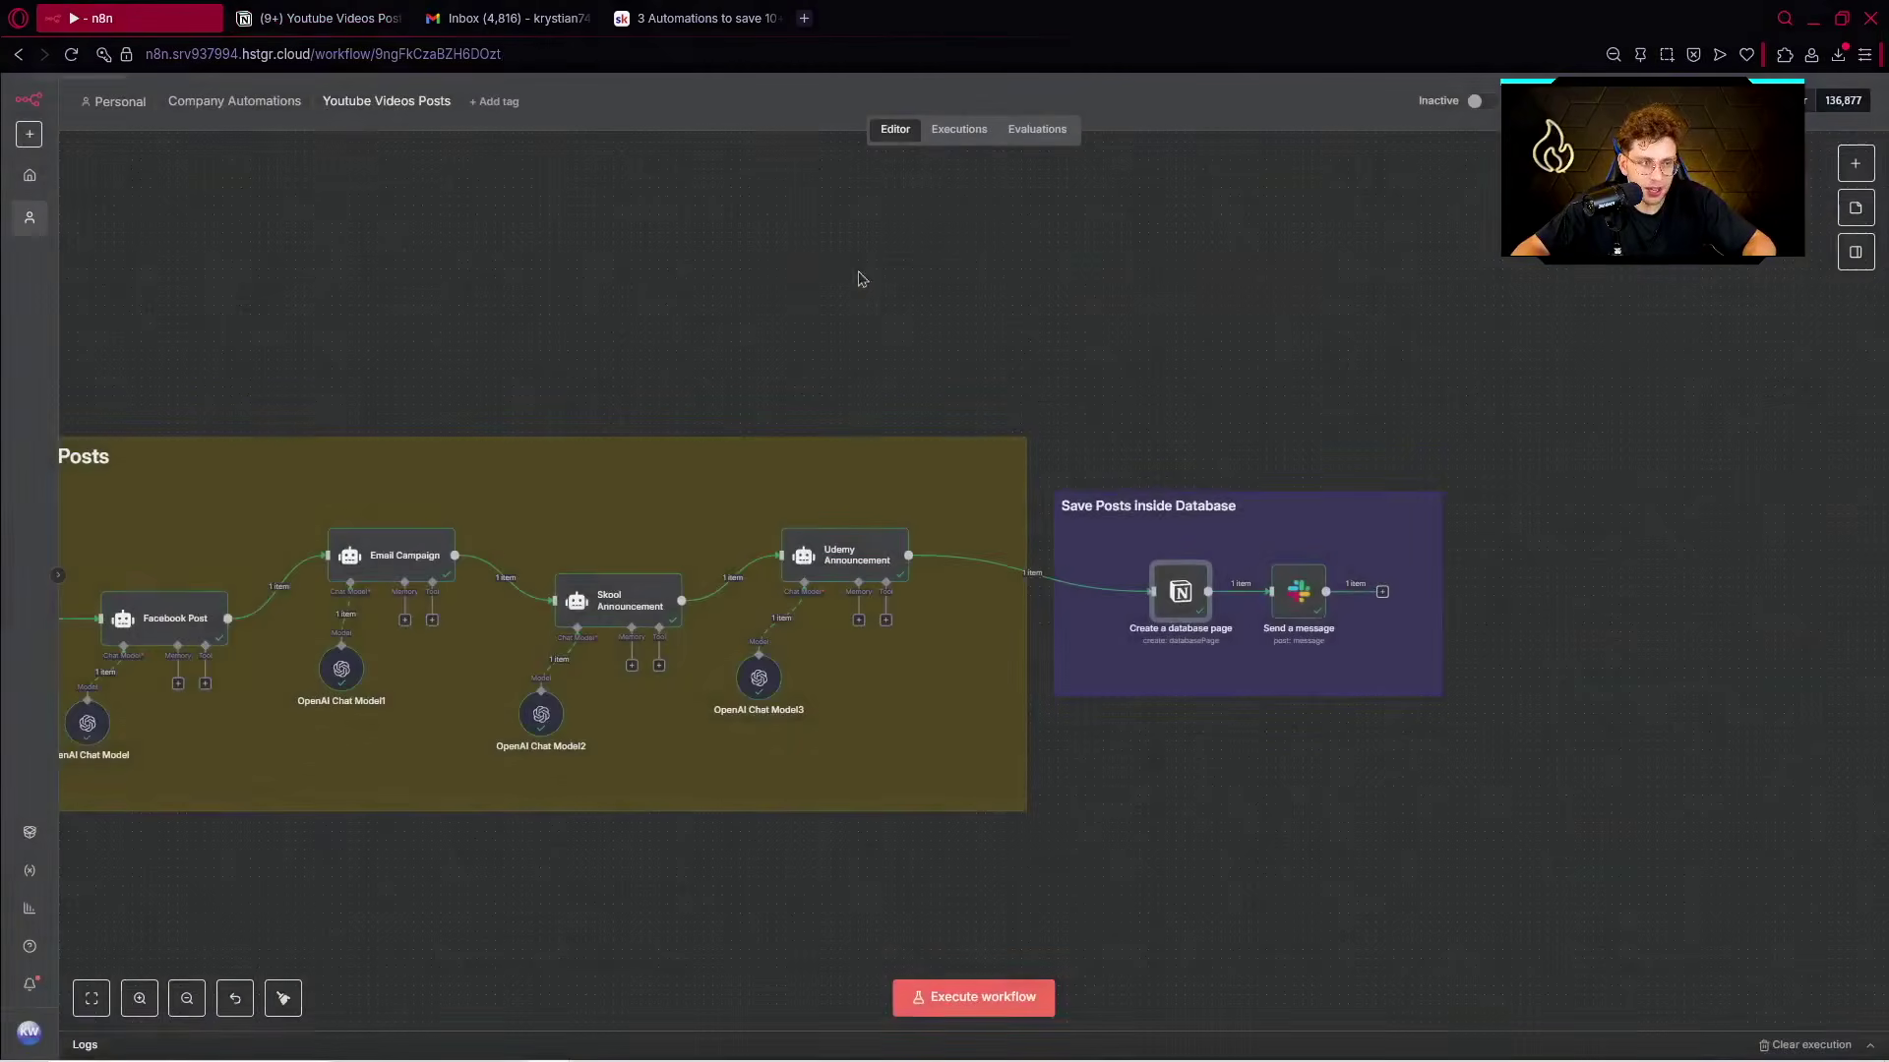
left_click_drag(858, 274, 1313, 313)
scroll(1378, 273, "down", 1)
scroll(1311, 295, "down", 2)
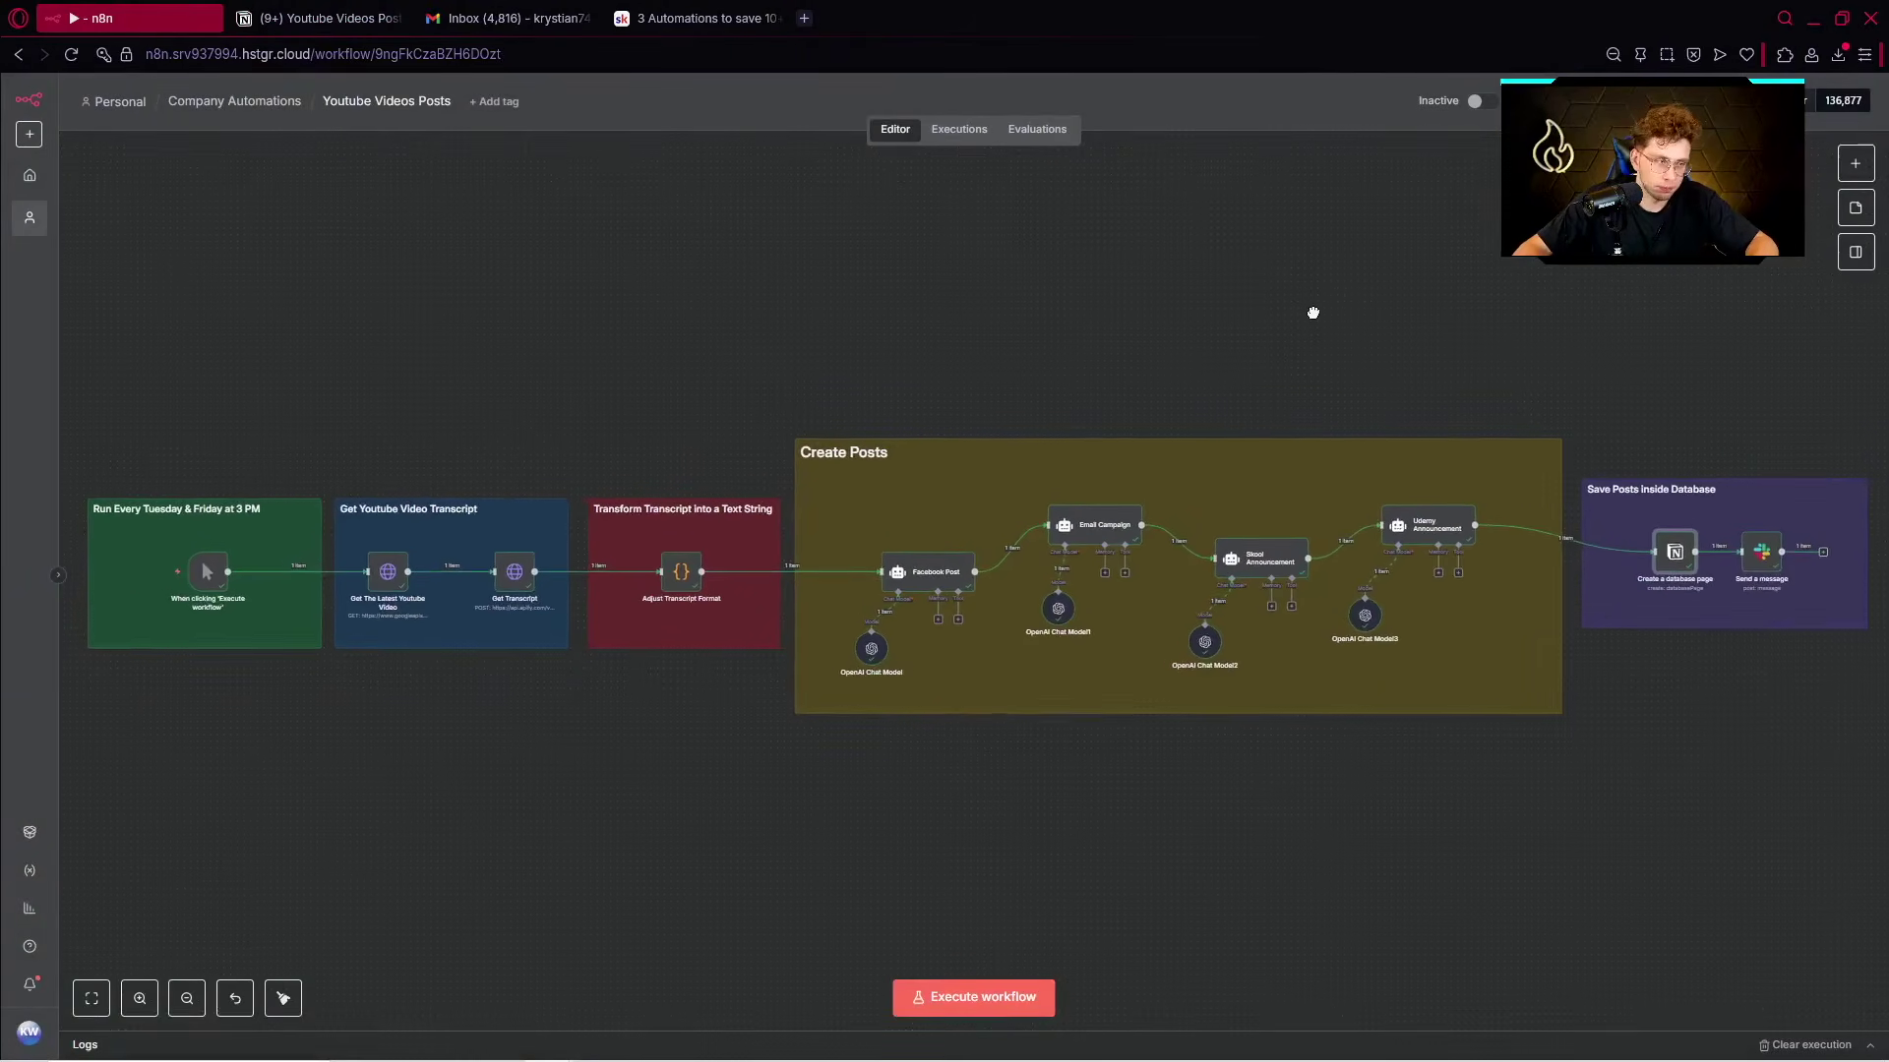